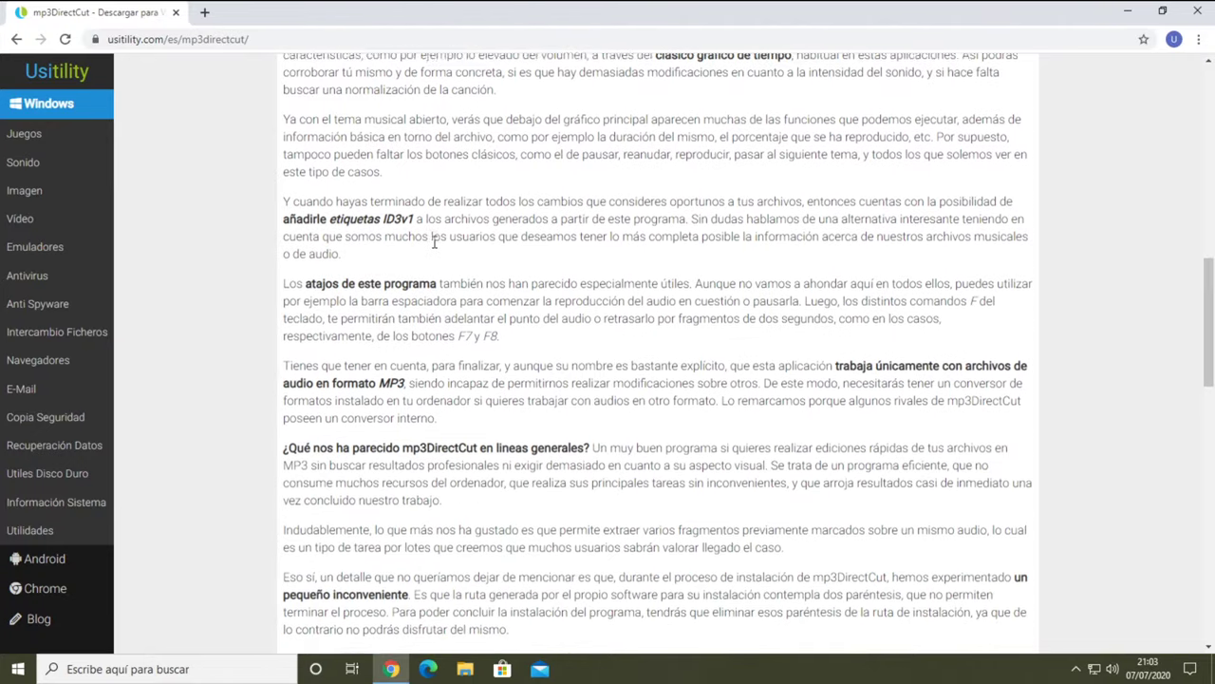
# Step: Download mp3DirectCut for Windows 10 from its Usitility page
pyautogui.scroll(8, 434, 242)
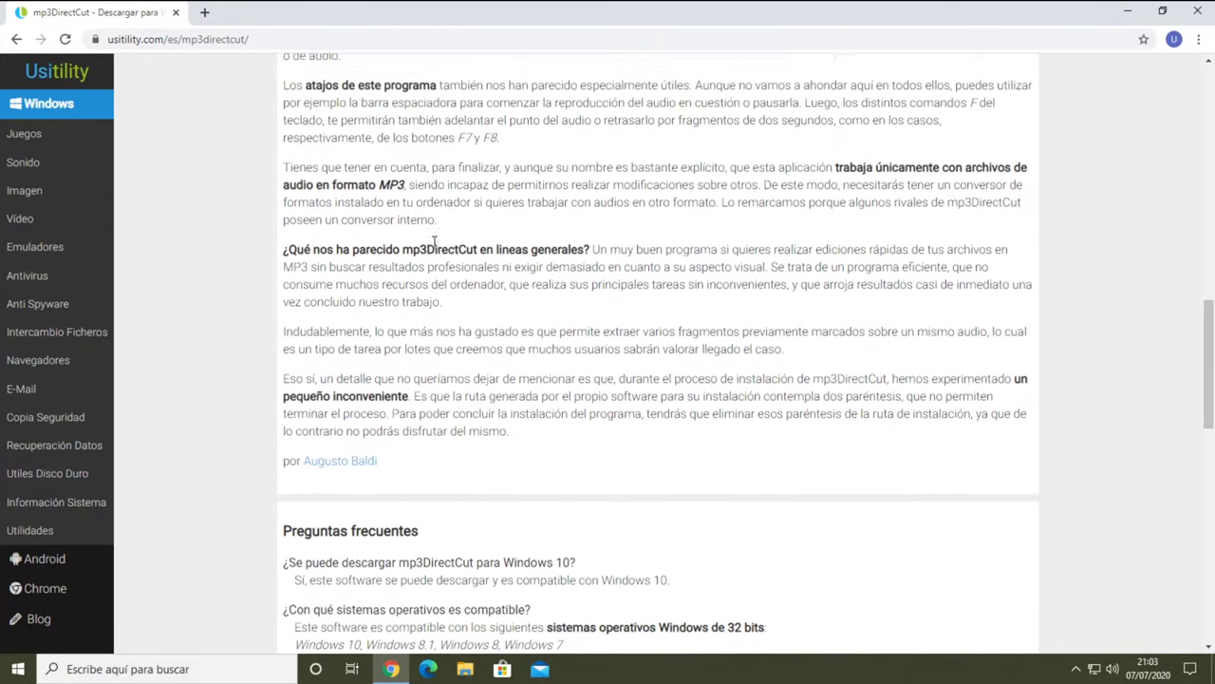
pyautogui.scroll(3, 434, 242)
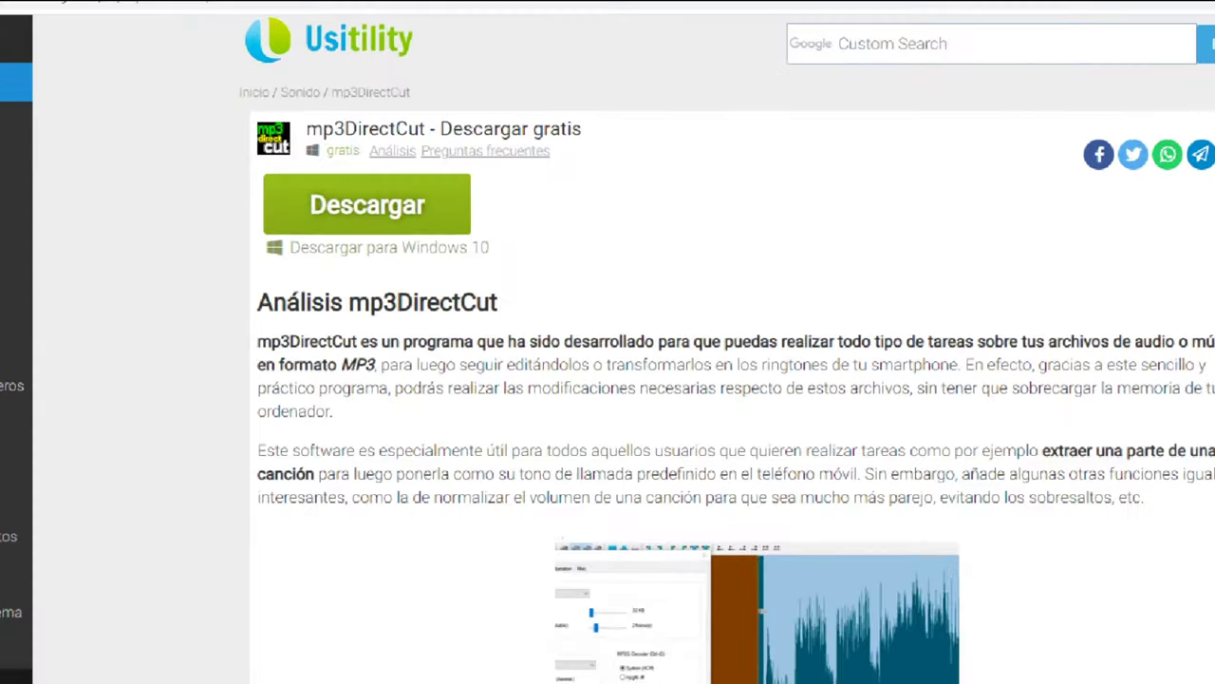
pyautogui.click(364, 174)
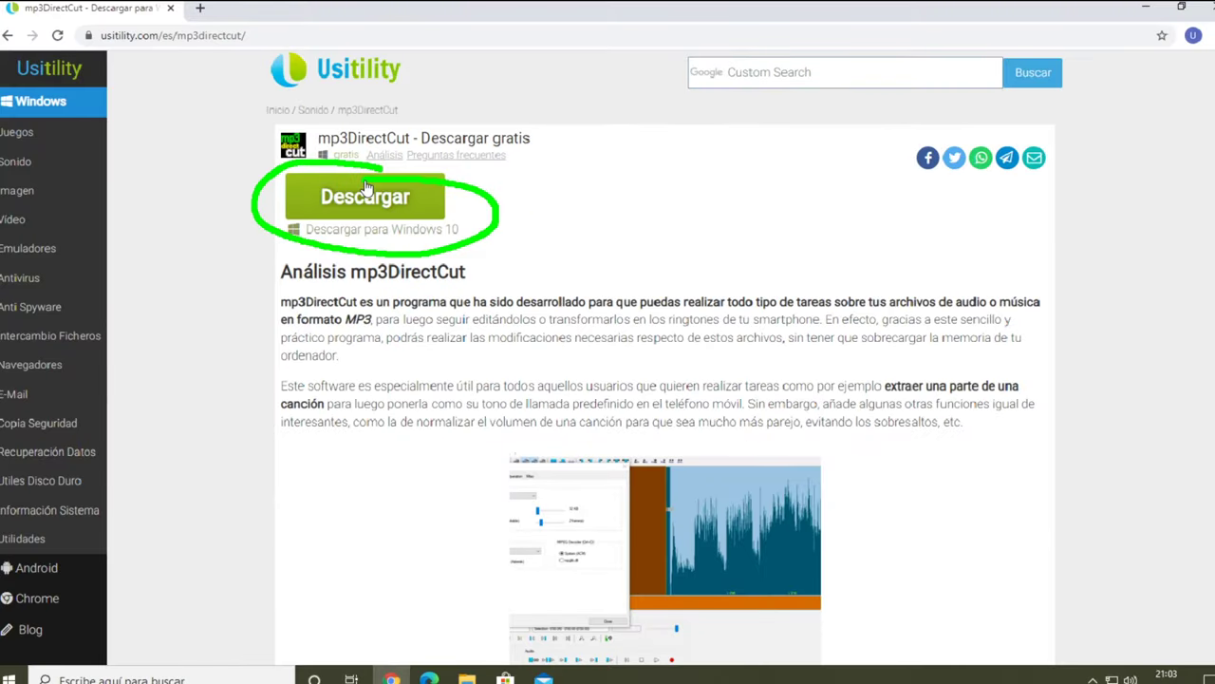
pyautogui.click(334, 197)
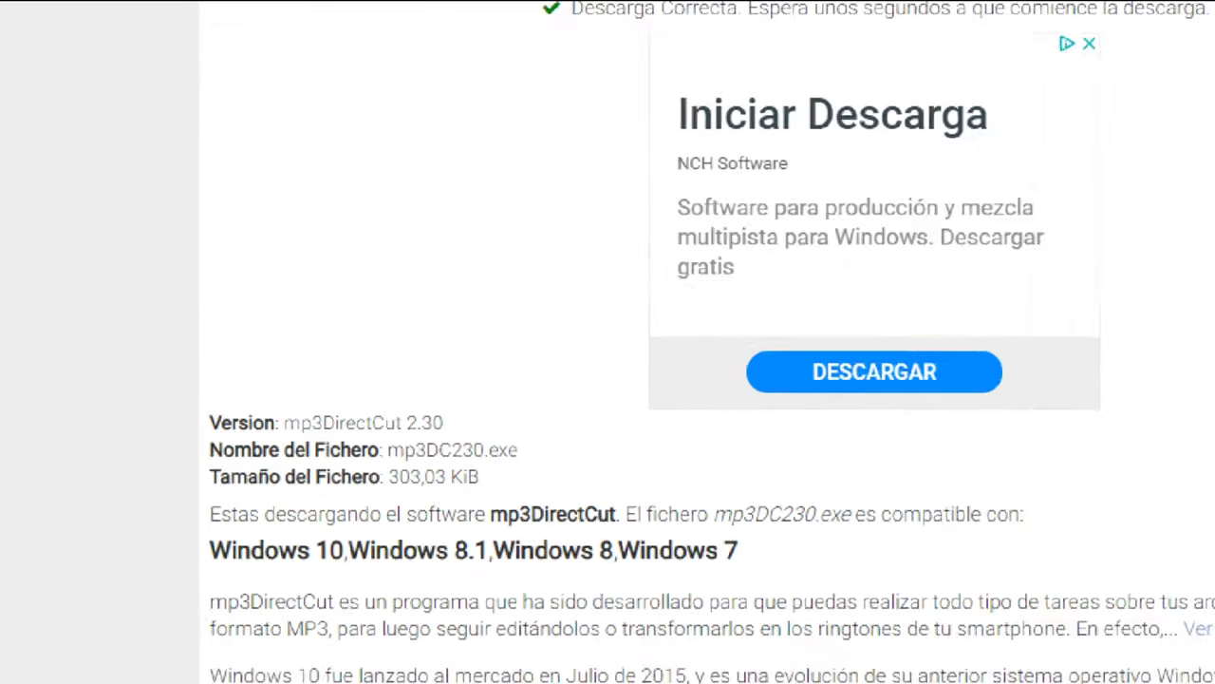
pyautogui.moveTo(394, 435); pyautogui.dragTo(488, 432)
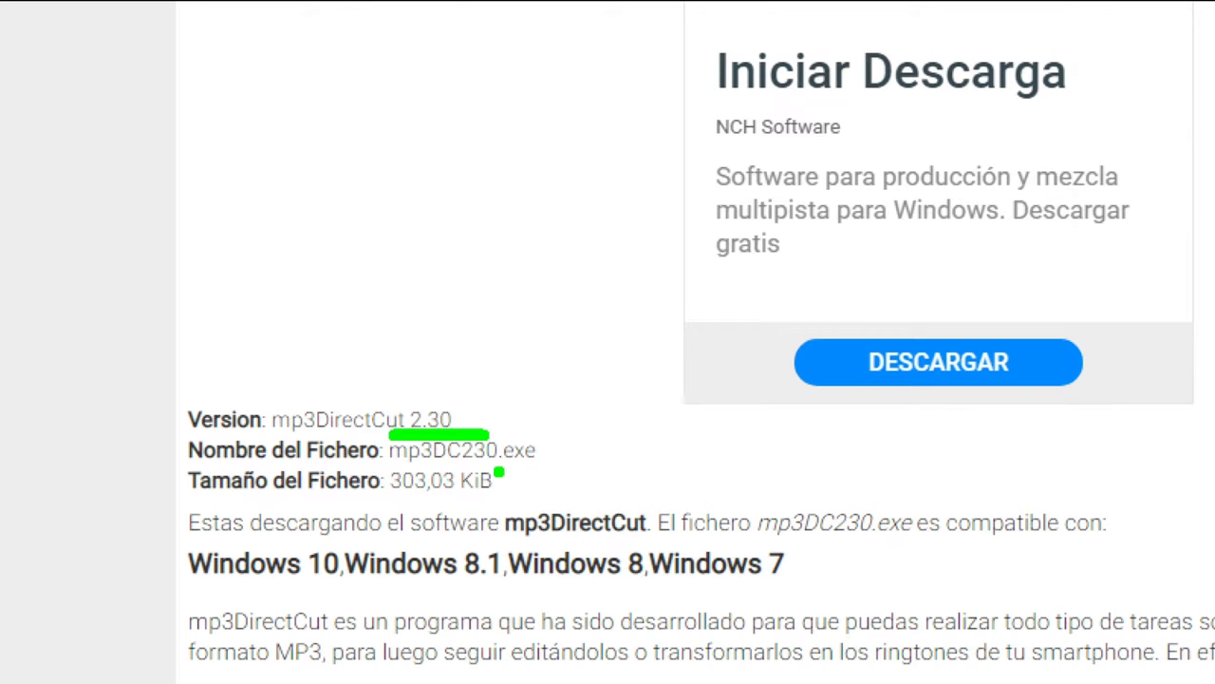
pyautogui.moveTo(492, 463); pyautogui.dragTo(562, 461)
pyautogui.moveTo(503, 499); pyautogui.dragTo(374, 500)
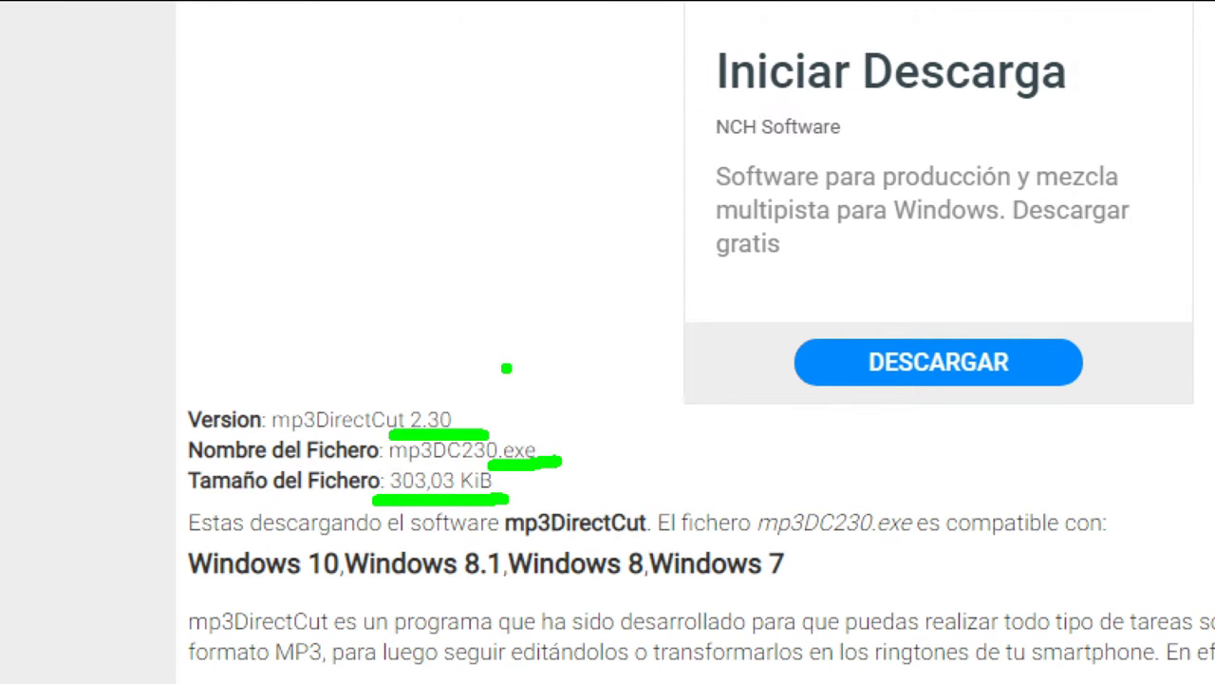
pyautogui.press('Escape')
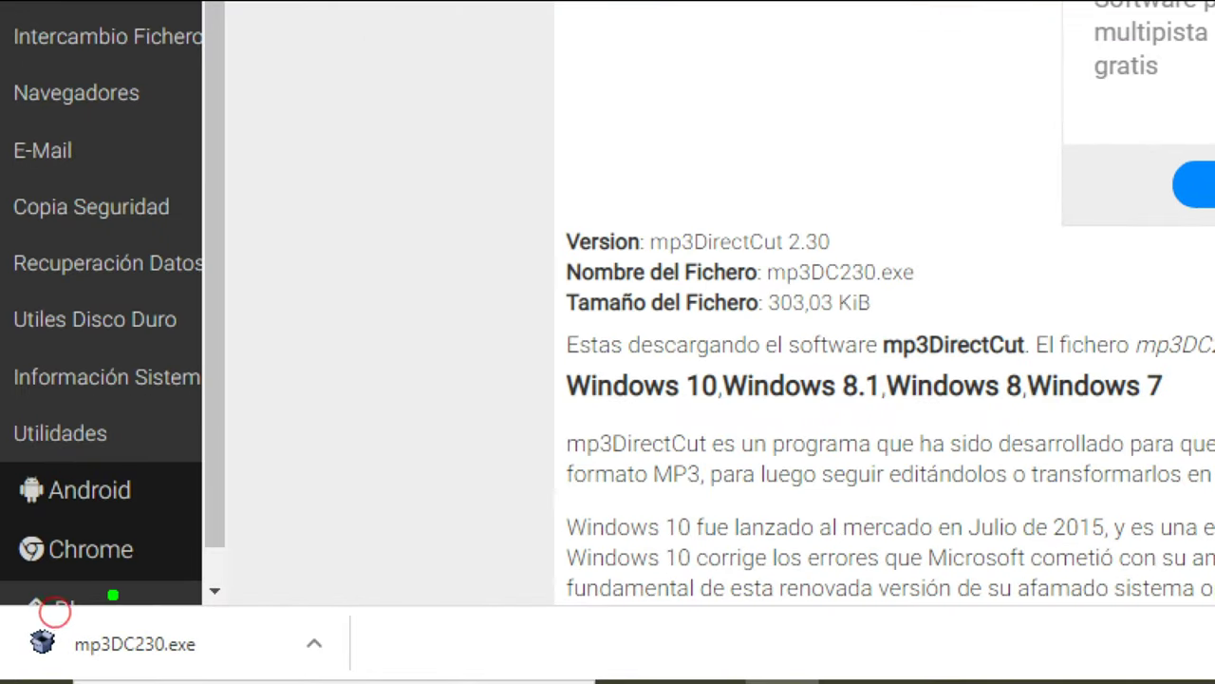
pyautogui.moveTo(94, 609)
pyautogui.mouseDown()
pyautogui.moveTo(41, 603)
pyautogui.moveTo(172, 653)
pyautogui.mouseUp()
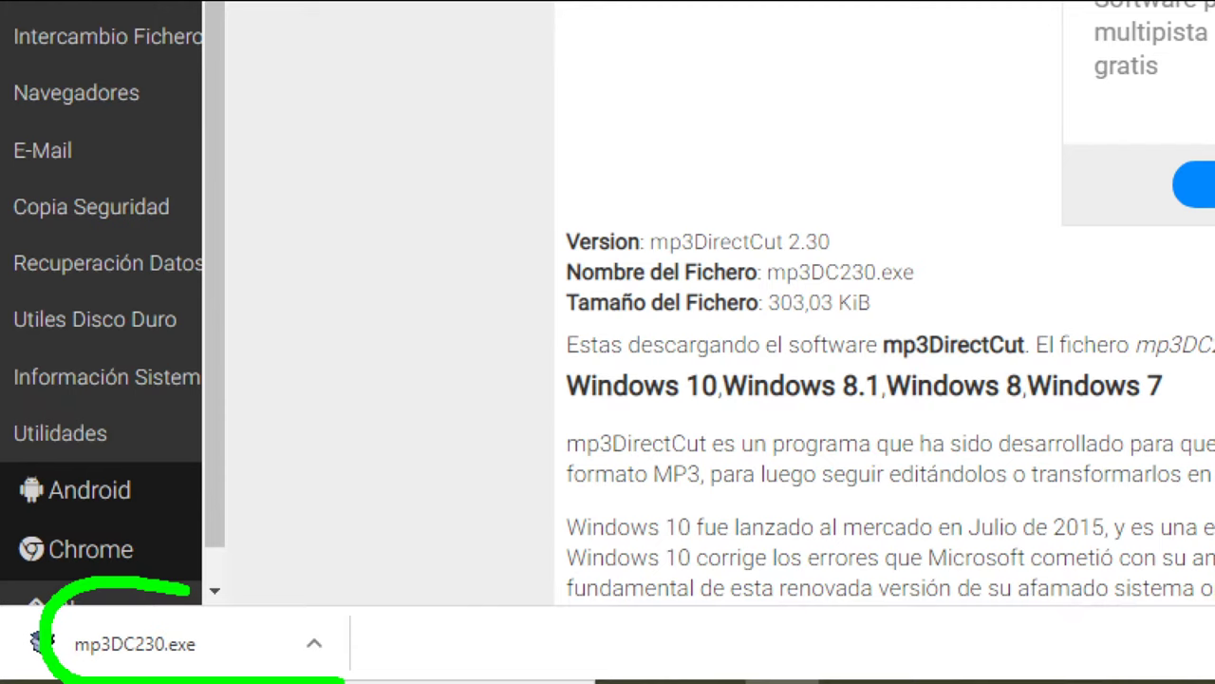
pyautogui.moveTo(342, 679); pyautogui.dragTo(327, 599)
pyautogui.press('Escape')
# Step: Launch the downloaded mp3DC230.exe installer and minimize the browser to work on the desktop
pyautogui.click(105, 644)
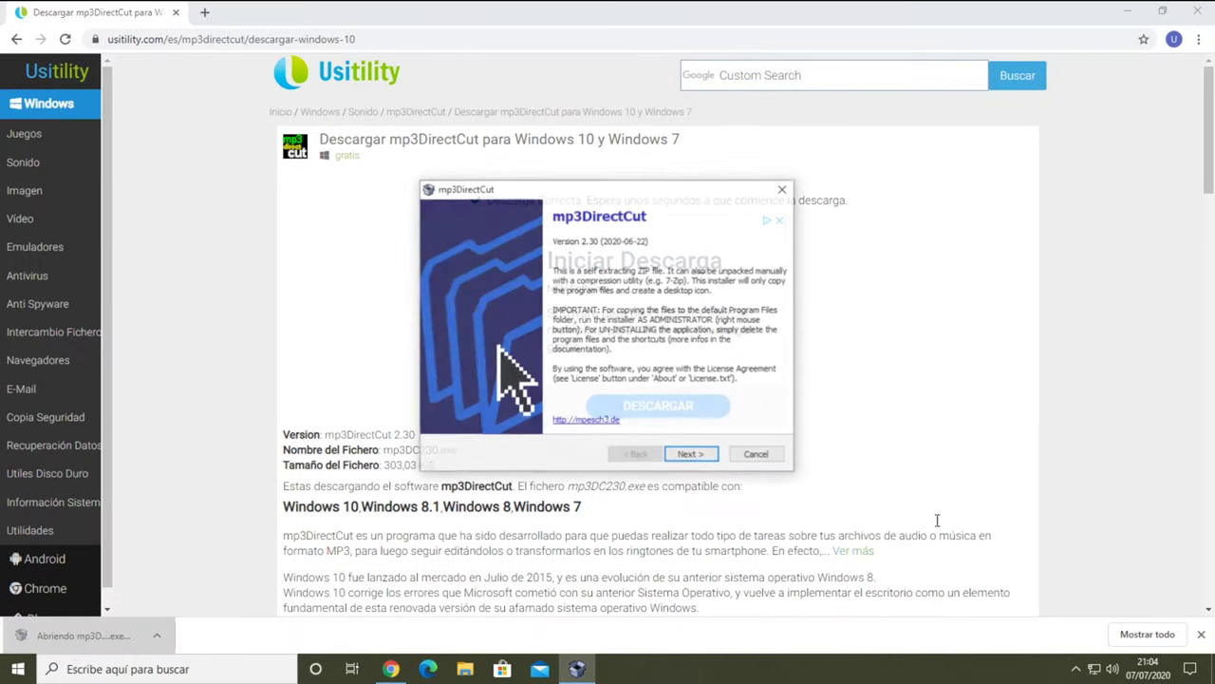
pyautogui.click(1126, 13)
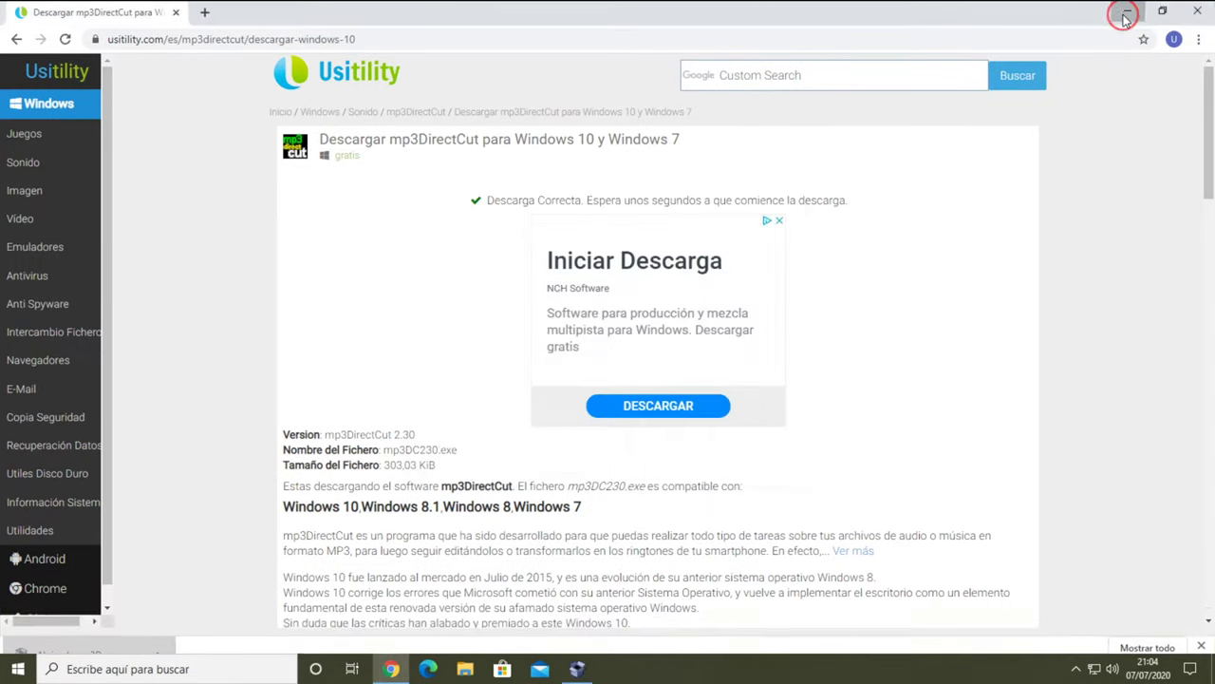
pyautogui.moveTo(676, 188); pyautogui.dragTo(508, 152)
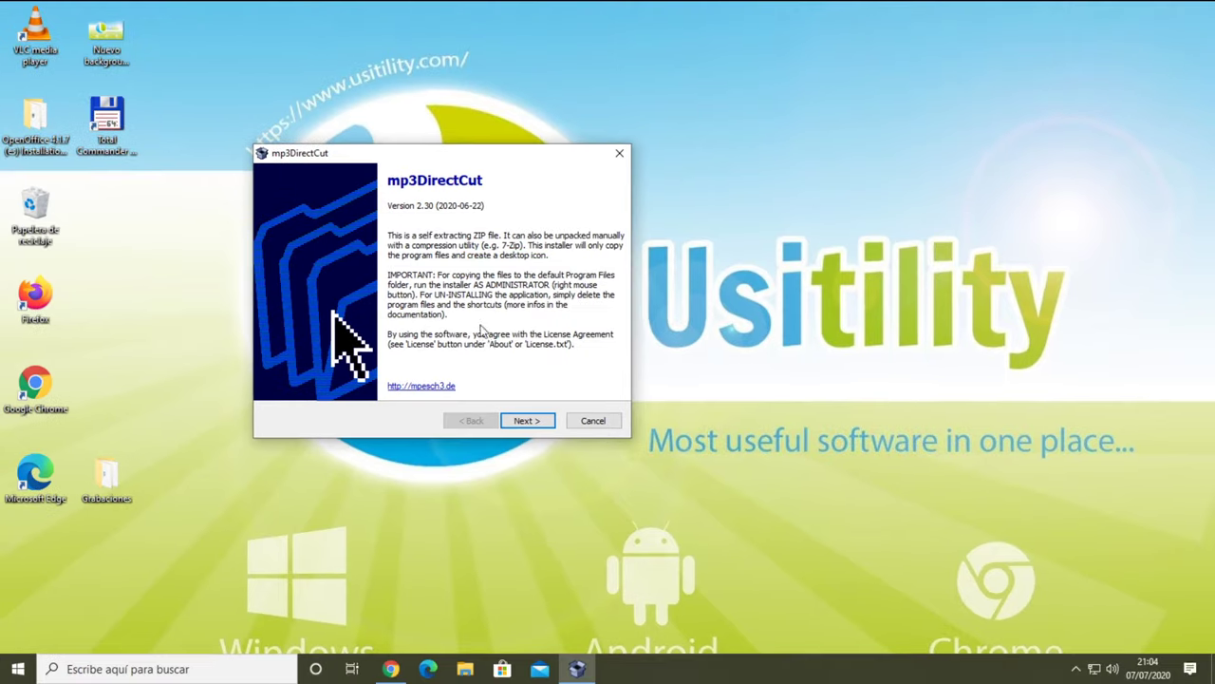
# Step: Try to extract mp3DirectCut to the default folder C:\Program Files (x86)\mp3DirectCut and dismiss any error dialogs
pyautogui.click(525, 421)
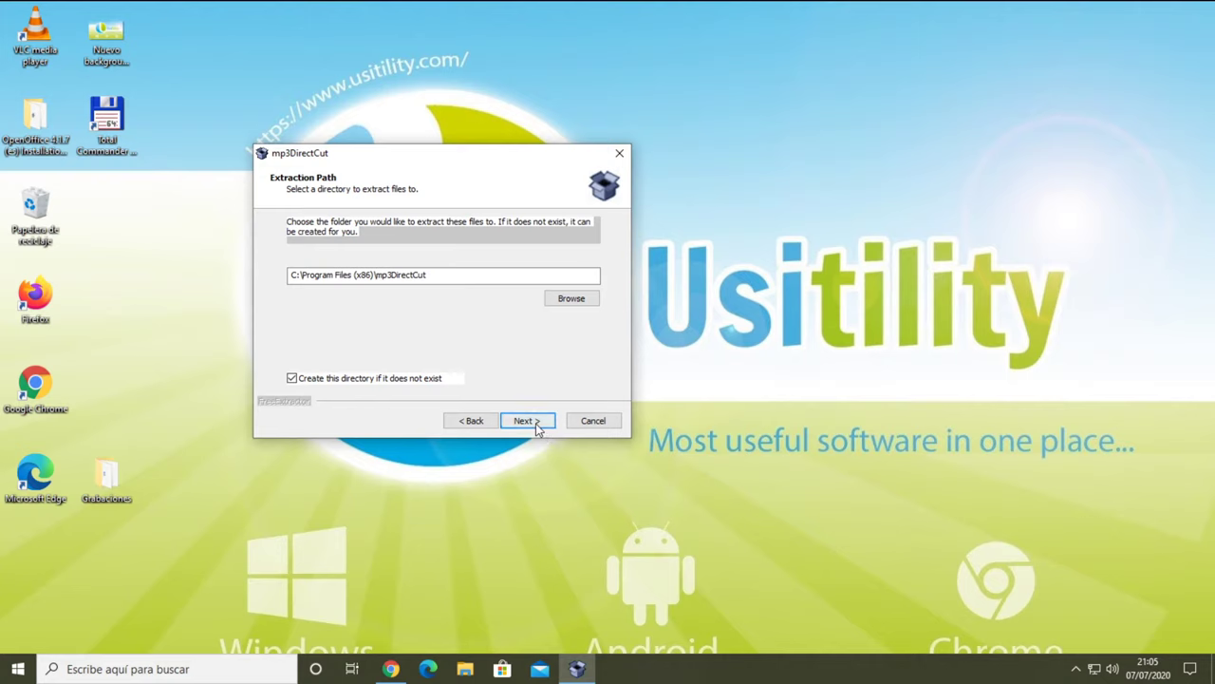
pyautogui.click(536, 424)
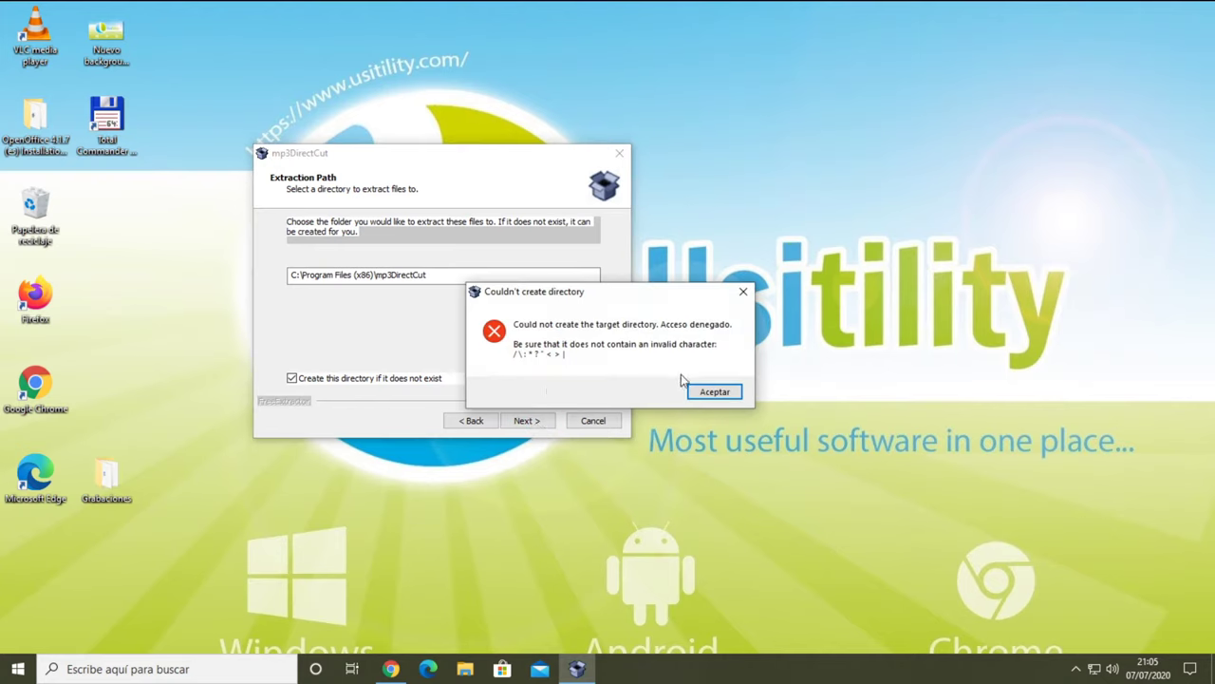
pyautogui.click(712, 391)
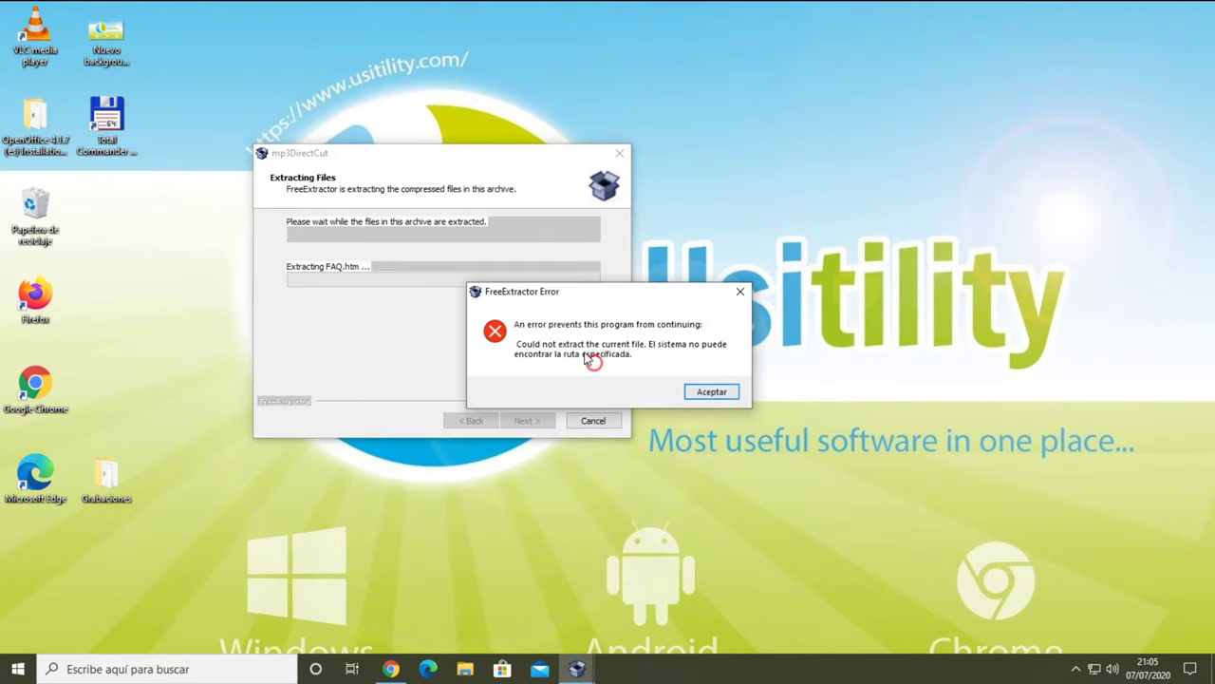
pyautogui.click(711, 393)
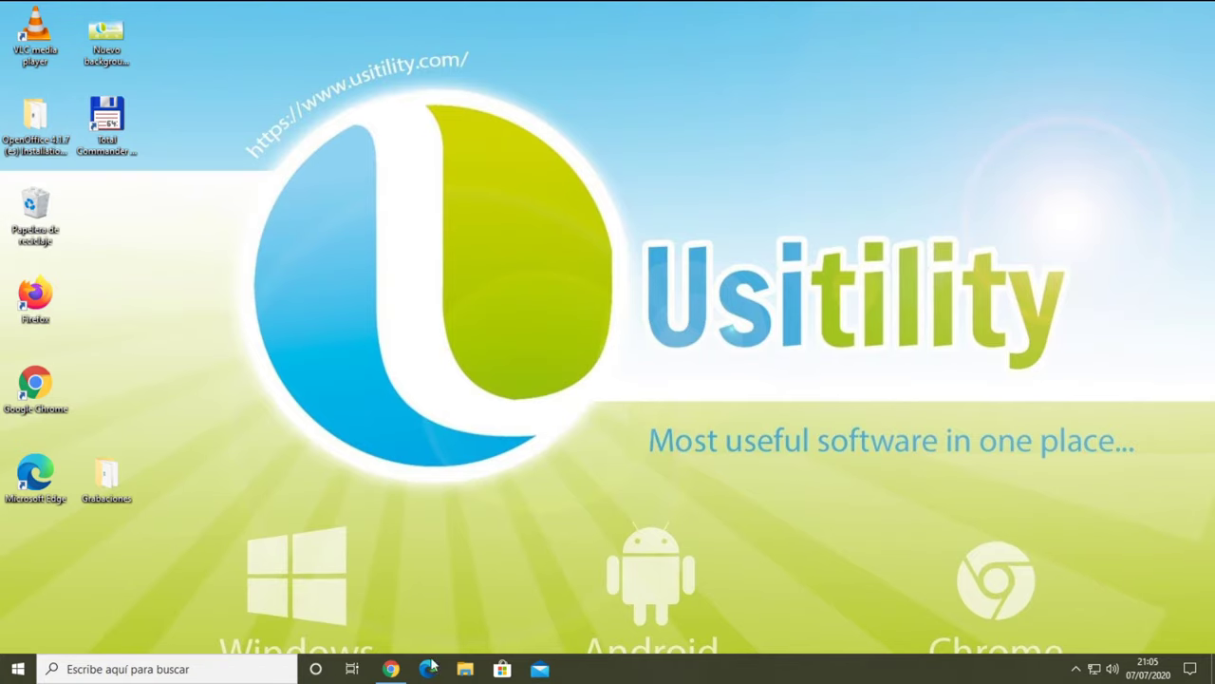
# Step: Reopen the mp3DC230 installer from the Downloads folder, examine its important note about the Program Files folder, and cancel the installer
pyautogui.click(465, 669)
pyautogui.doubleClick(313, 176)
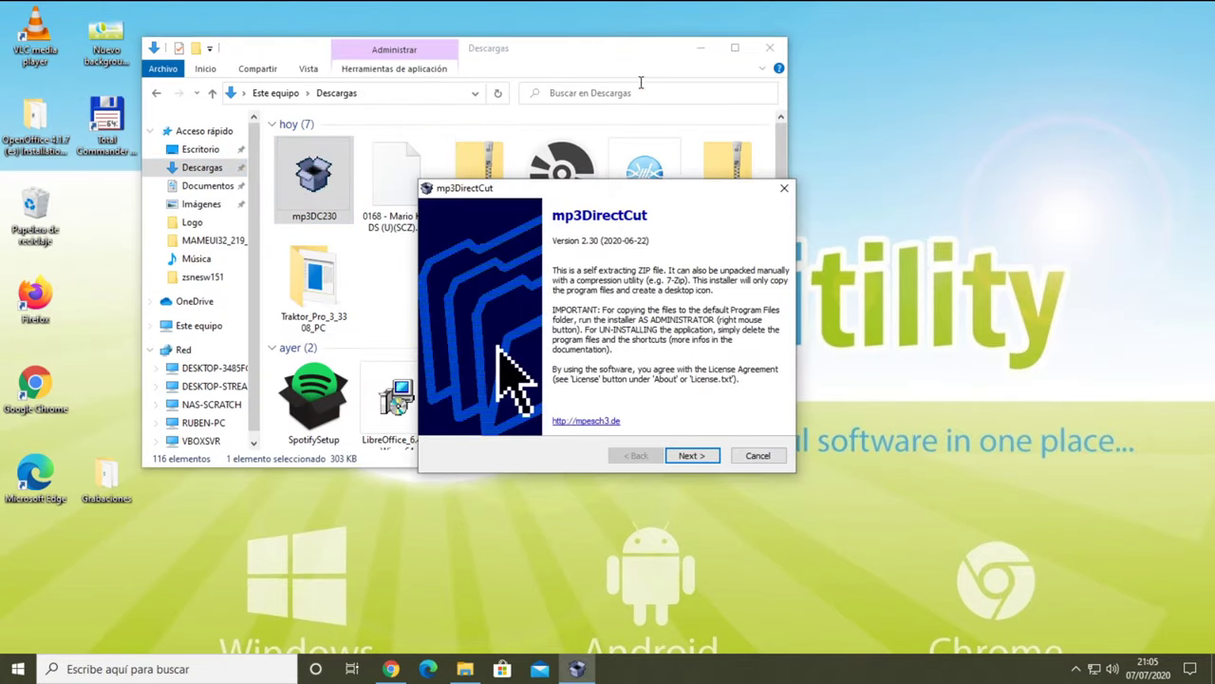
pyautogui.click(700, 47)
pyautogui.moveTo(625, 197); pyautogui.dragTo(459, 147)
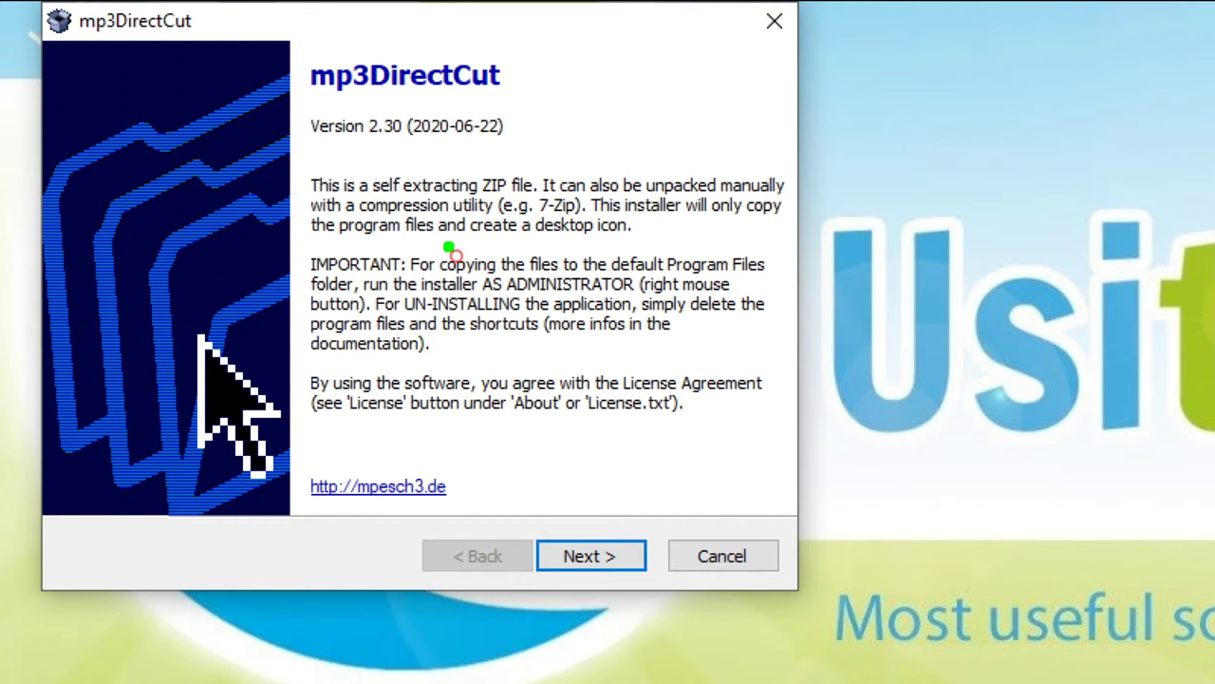
pyautogui.moveTo(457, 250)
pyautogui.mouseDown()
pyautogui.moveTo(420, 250)
pyautogui.moveTo(358, 302)
pyautogui.moveTo(389, 323)
pyautogui.mouseUp()
pyautogui.moveTo(313, 380); pyautogui.dragTo(347, 385)
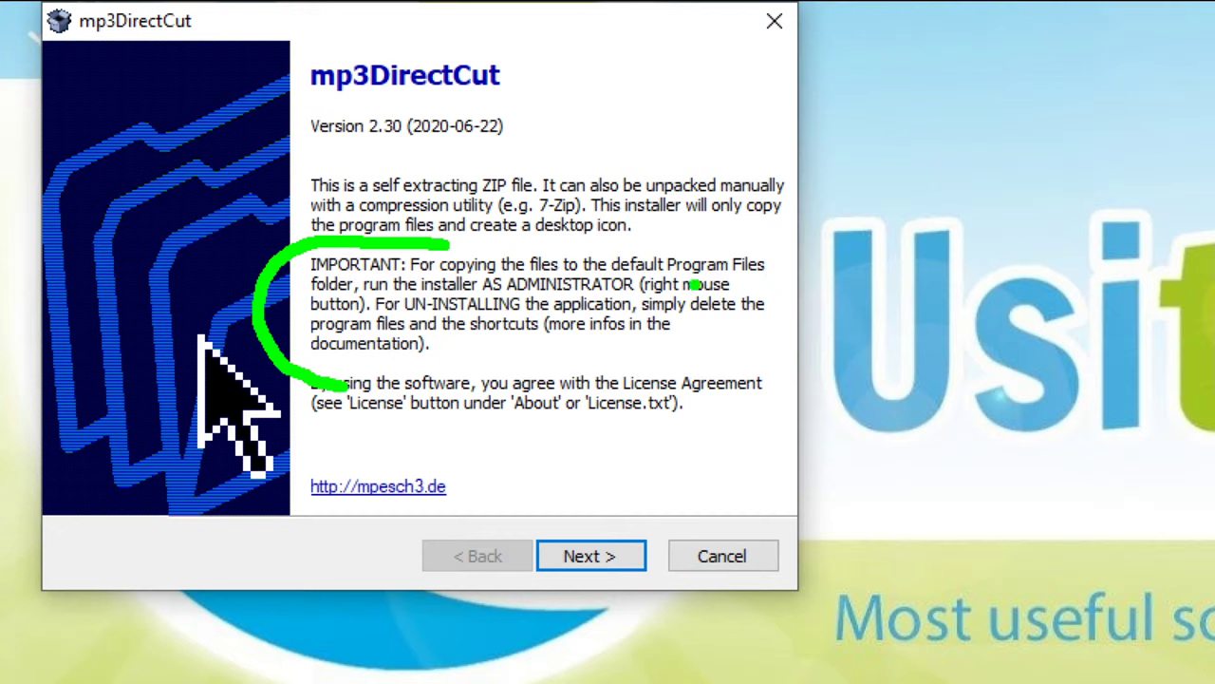
pyautogui.moveTo(669, 269); pyautogui.dragTo(777, 280)
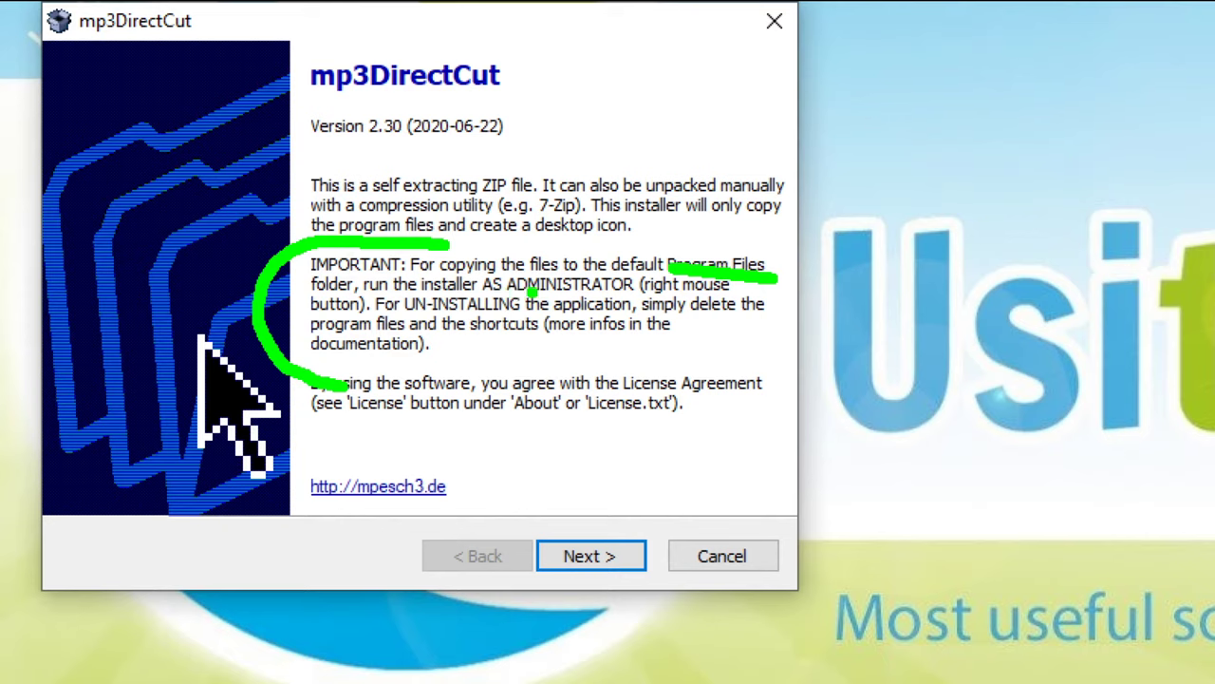
pyautogui.moveTo(472, 289); pyautogui.dragTo(624, 301)
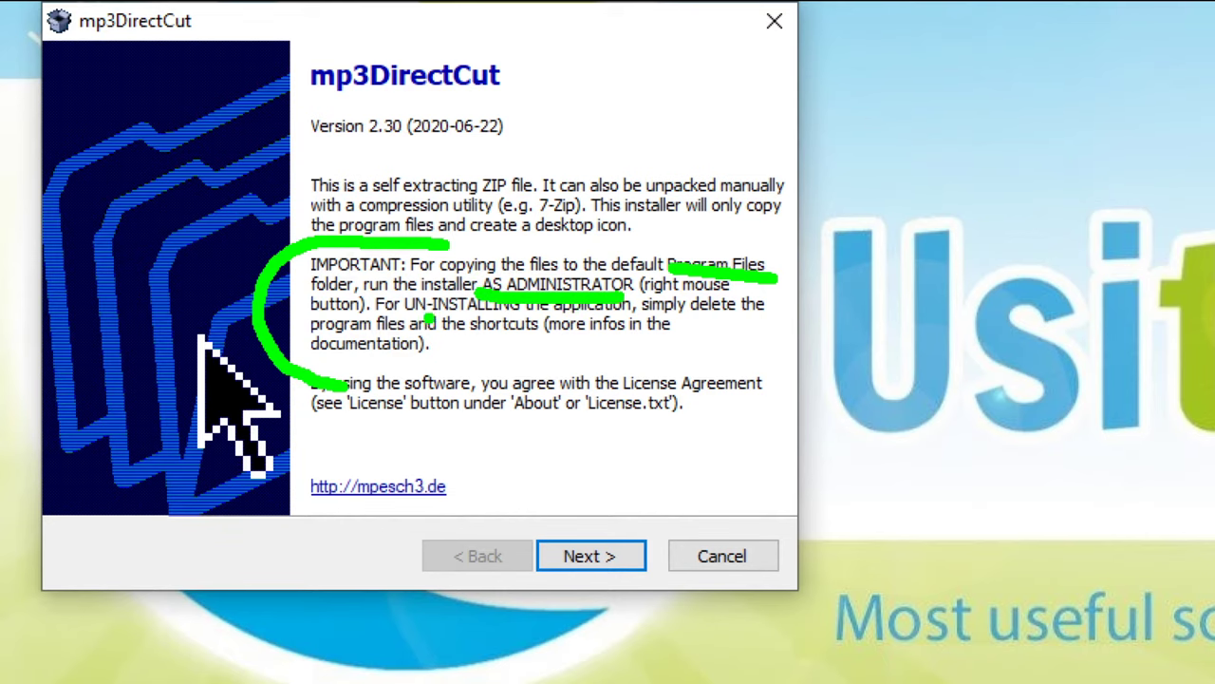
pyautogui.press('Escape')
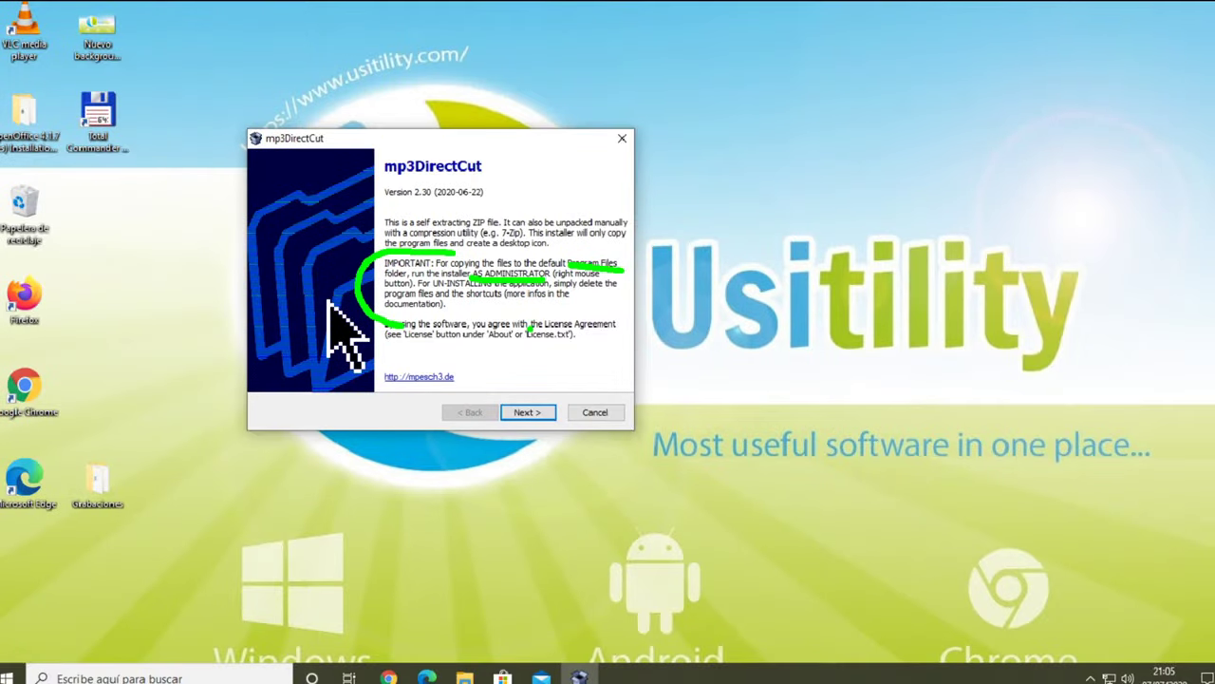
pyautogui.click(592, 409)
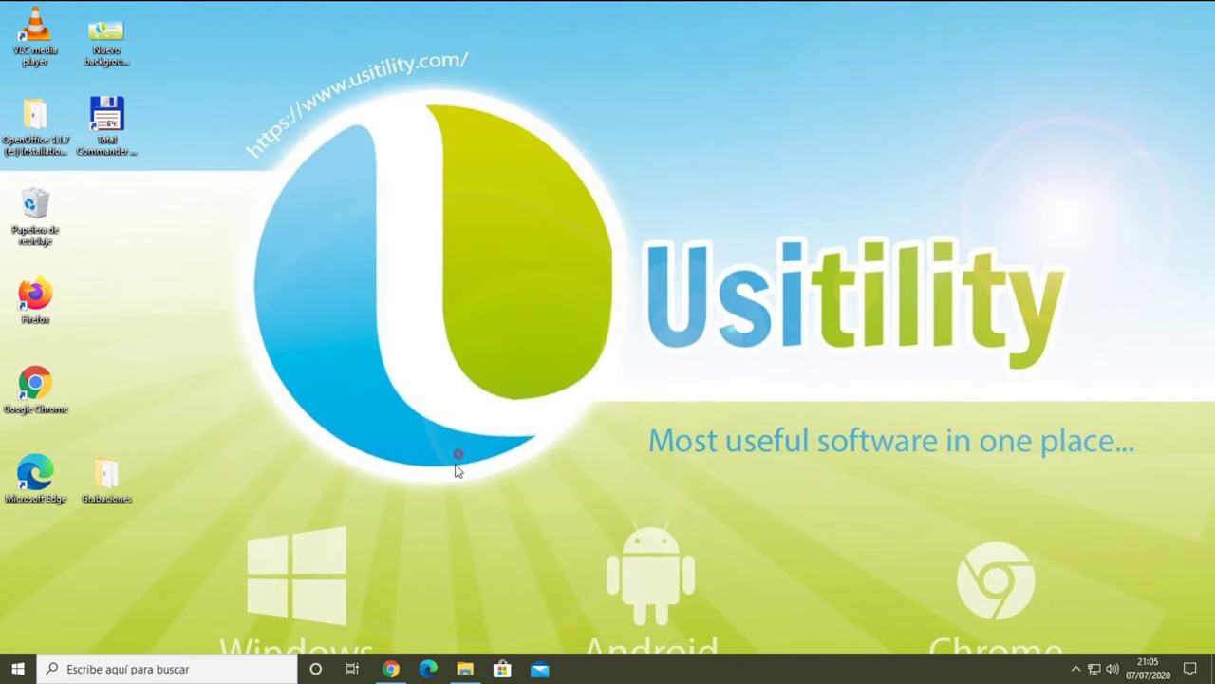
# Step: Run the mp3DC230 installer in the Downloads folder as administrator, allow its changes to the device, and minimize File Explorer
pyautogui.click(465, 669)
pyautogui.rightClick(329, 172)
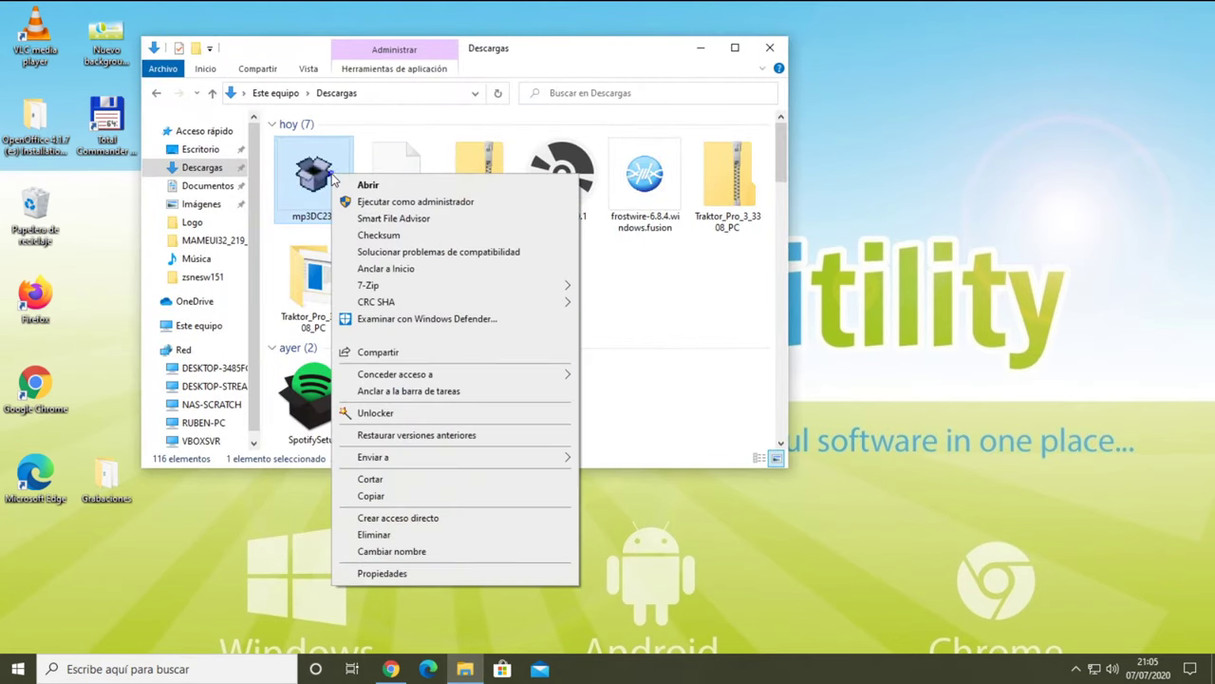
pyautogui.click(389, 200)
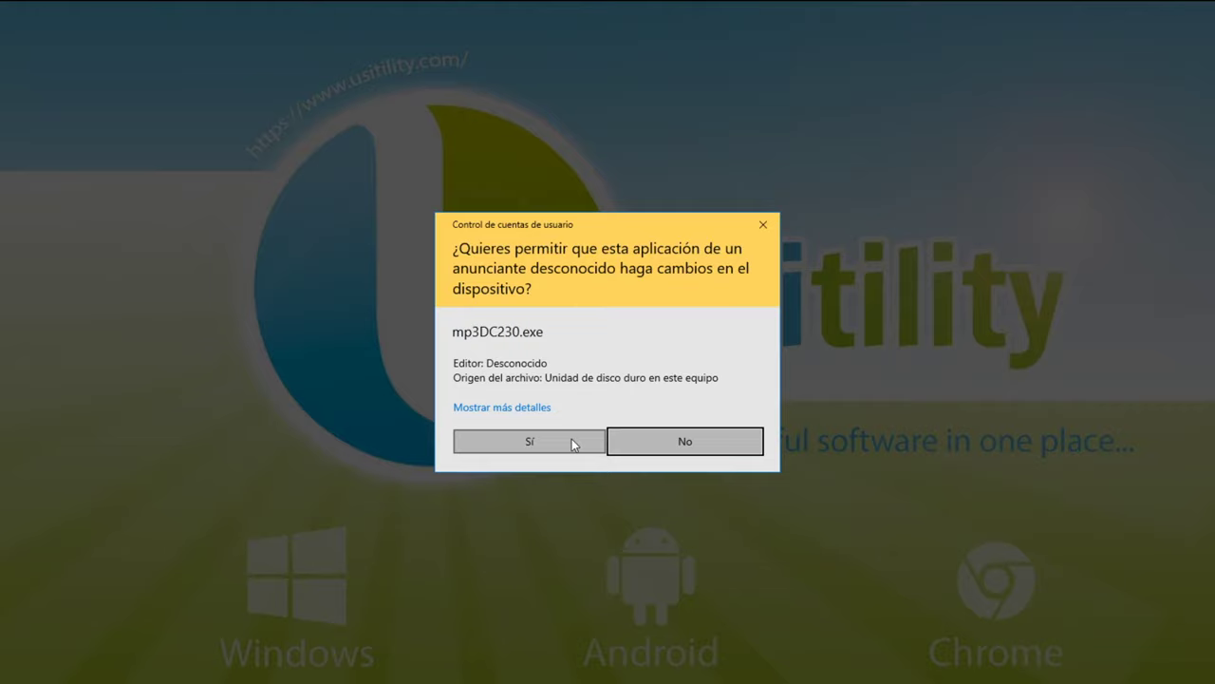
pyautogui.click(571, 438)
pyautogui.click(701, 50)
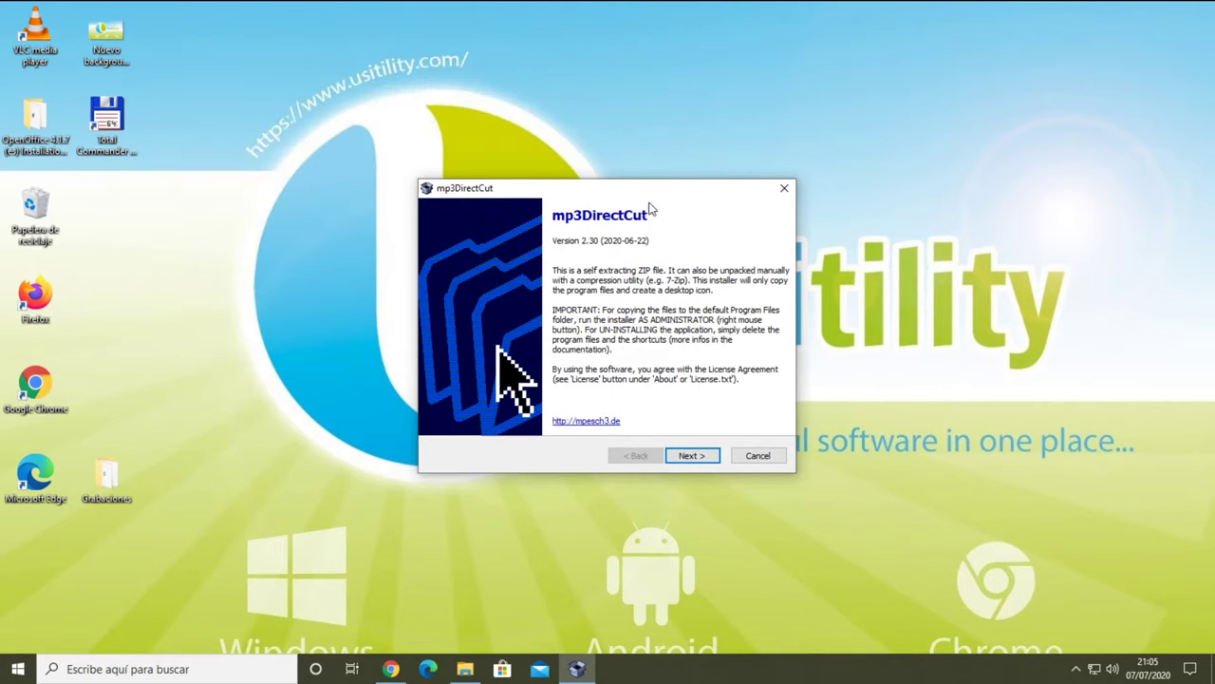
# Step: Install mp3DirectCut into C:\Program Files (x86)\mp3DirectCut, keeping the option to create the directory if it does not exist
pyautogui.moveTo(654, 197); pyautogui.dragTo(480, 139)
pyautogui.click(519, 398)
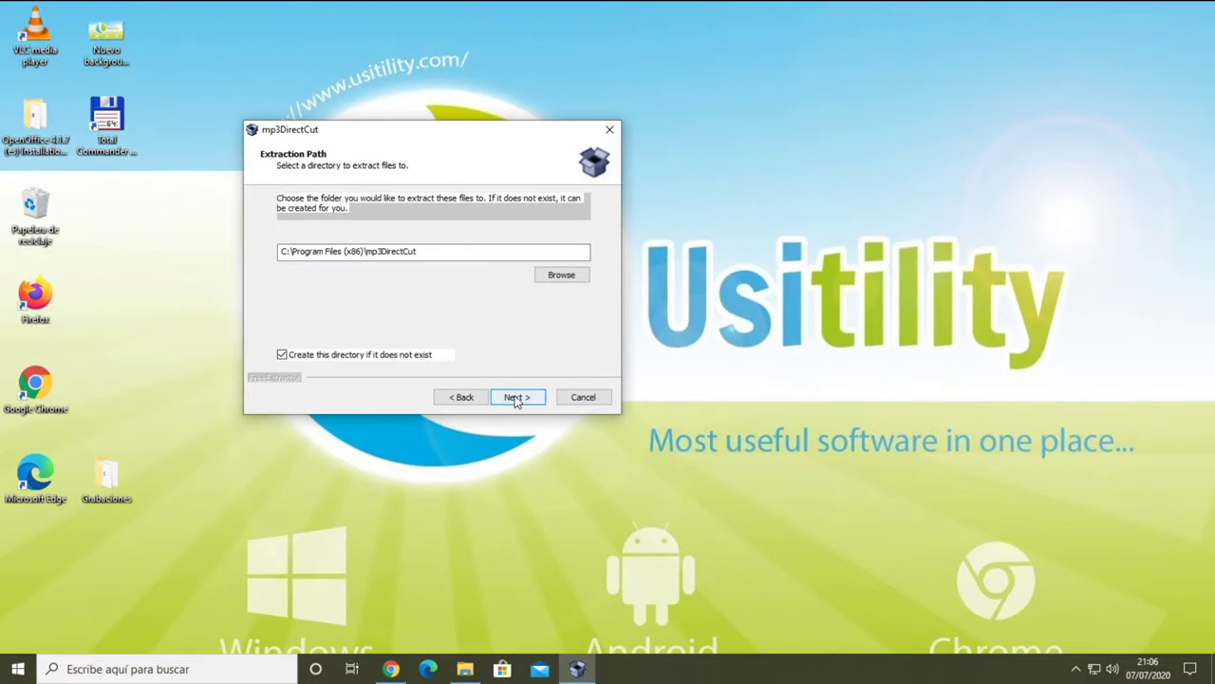
pyautogui.click(515, 397)
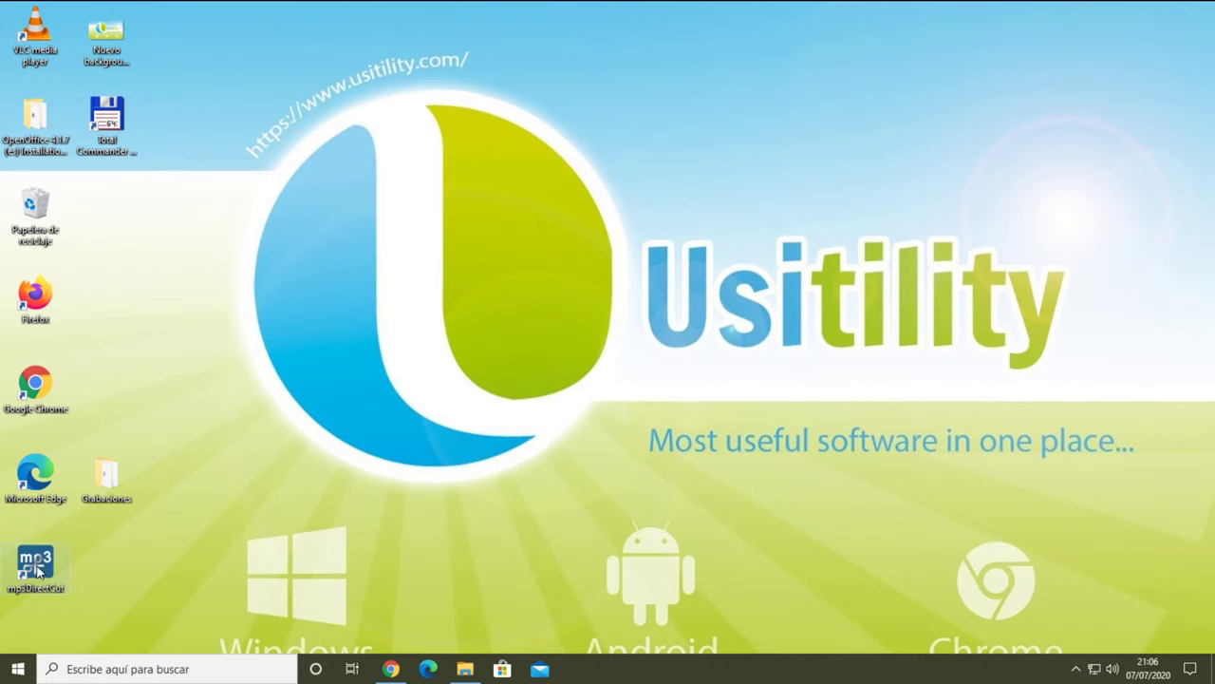
# Step: Start mp3DirectCut from the desktop, accept its information window, and select Spanish / Español as the language in the first-start setup
pyautogui.doubleClick(38, 568)
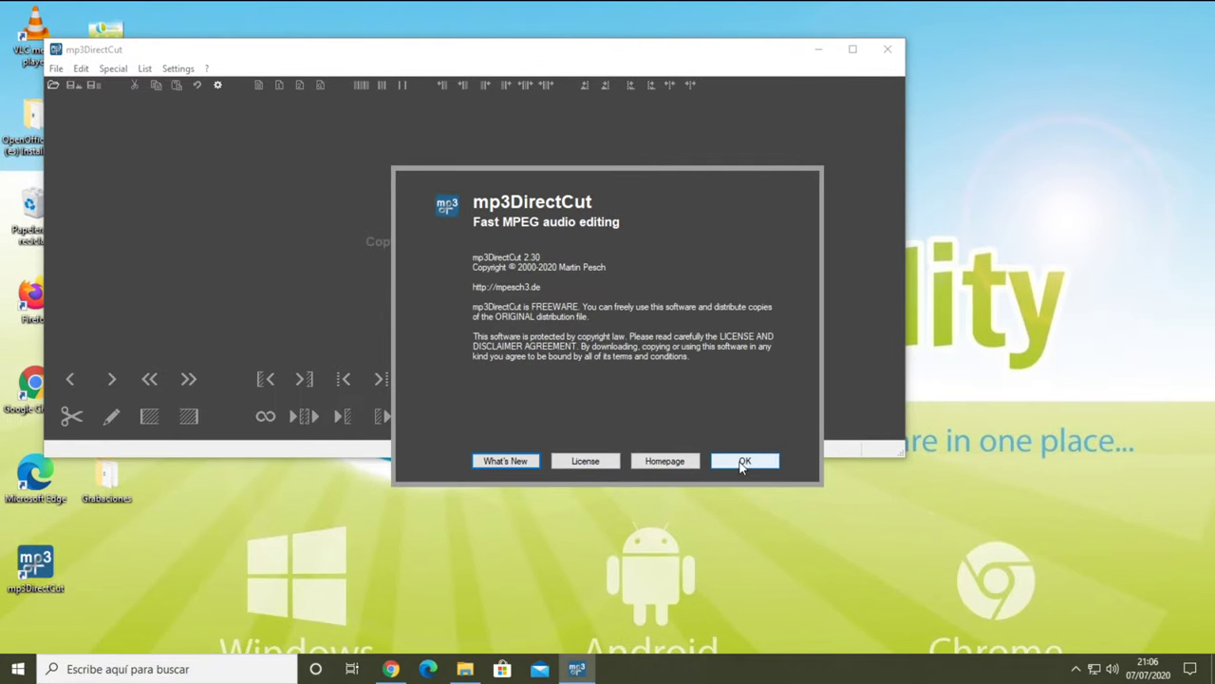
pyautogui.click(743, 463)
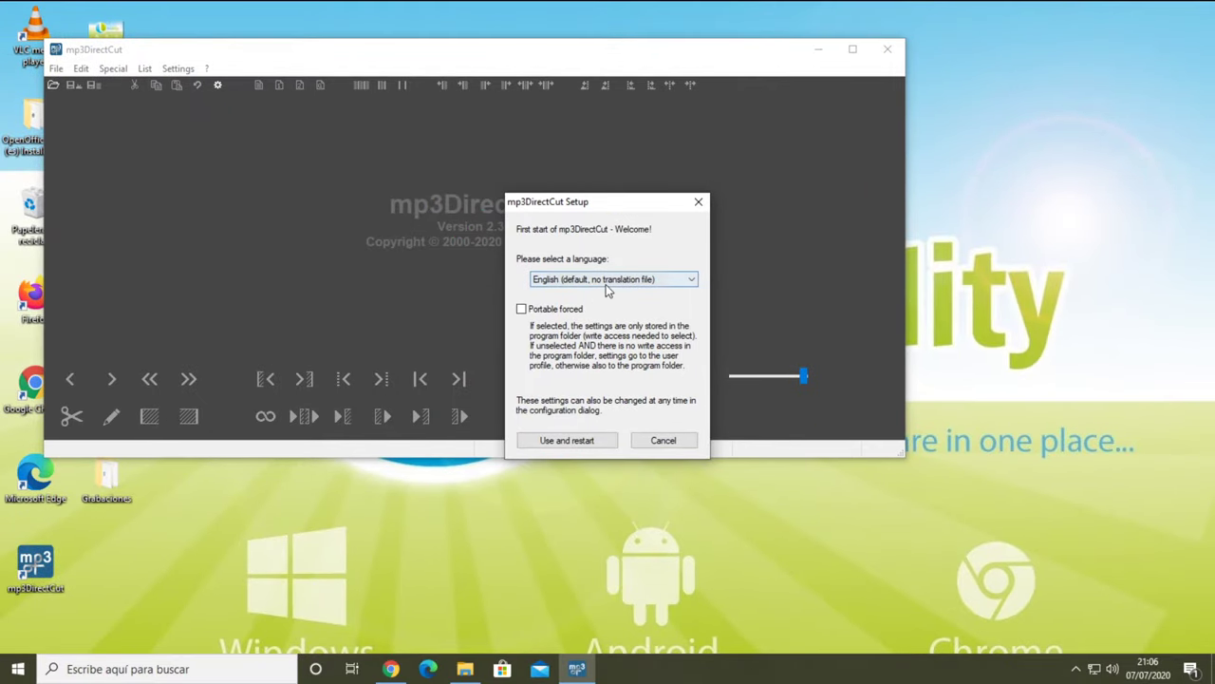
pyautogui.click(620, 285)
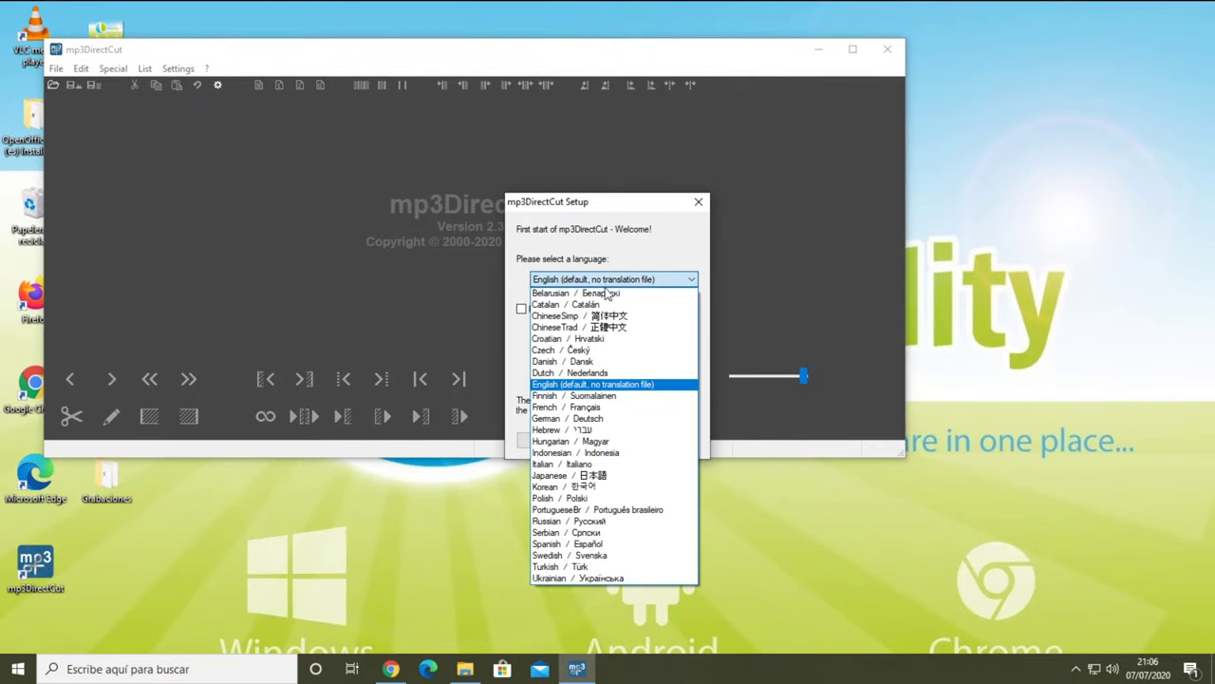
pyautogui.click(586, 545)
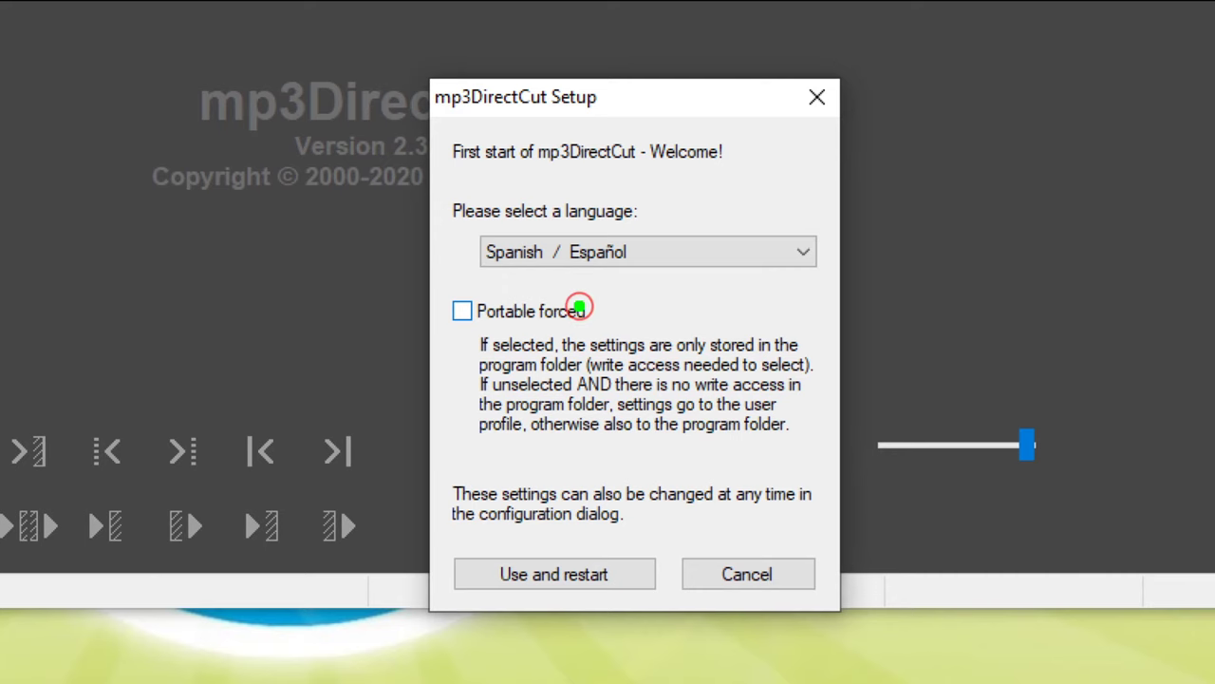
pyautogui.moveTo(545, 295); pyautogui.dragTo(502, 303)
pyautogui.moveTo(425, 300)
pyautogui.mouseDown()
pyautogui.moveTo(419, 343)
pyautogui.moveTo(462, 356)
pyautogui.mouseUp()
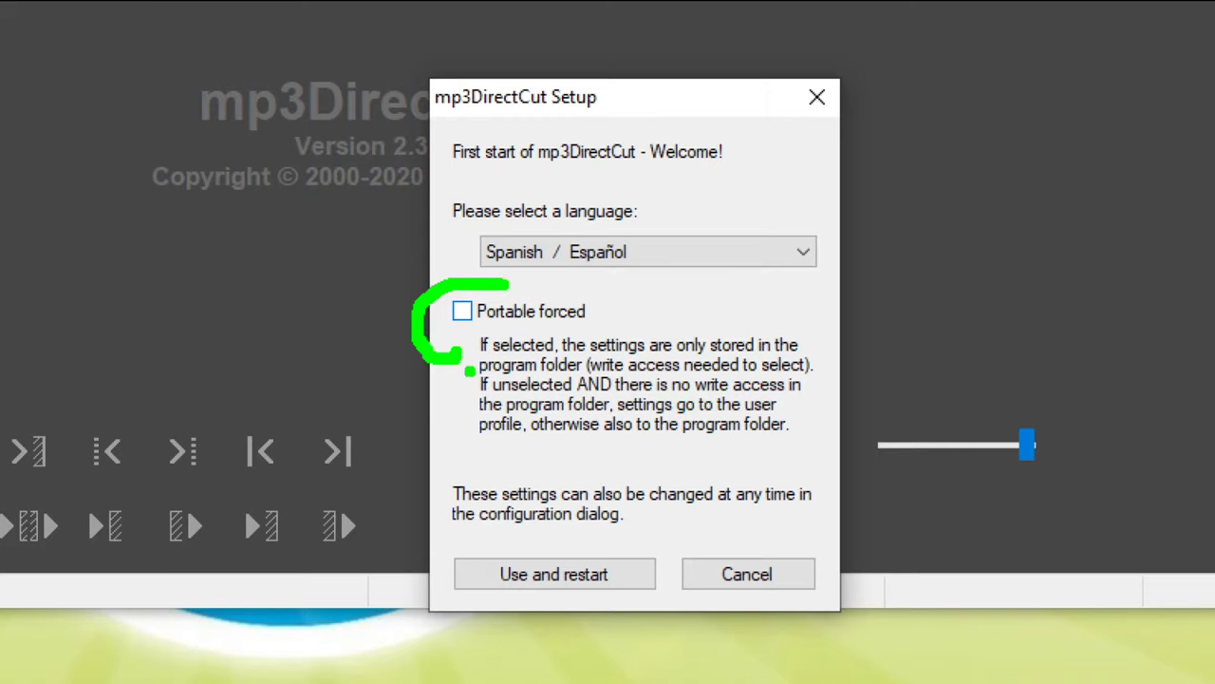
pyautogui.moveTo(469, 371); pyautogui.dragTo(583, 375)
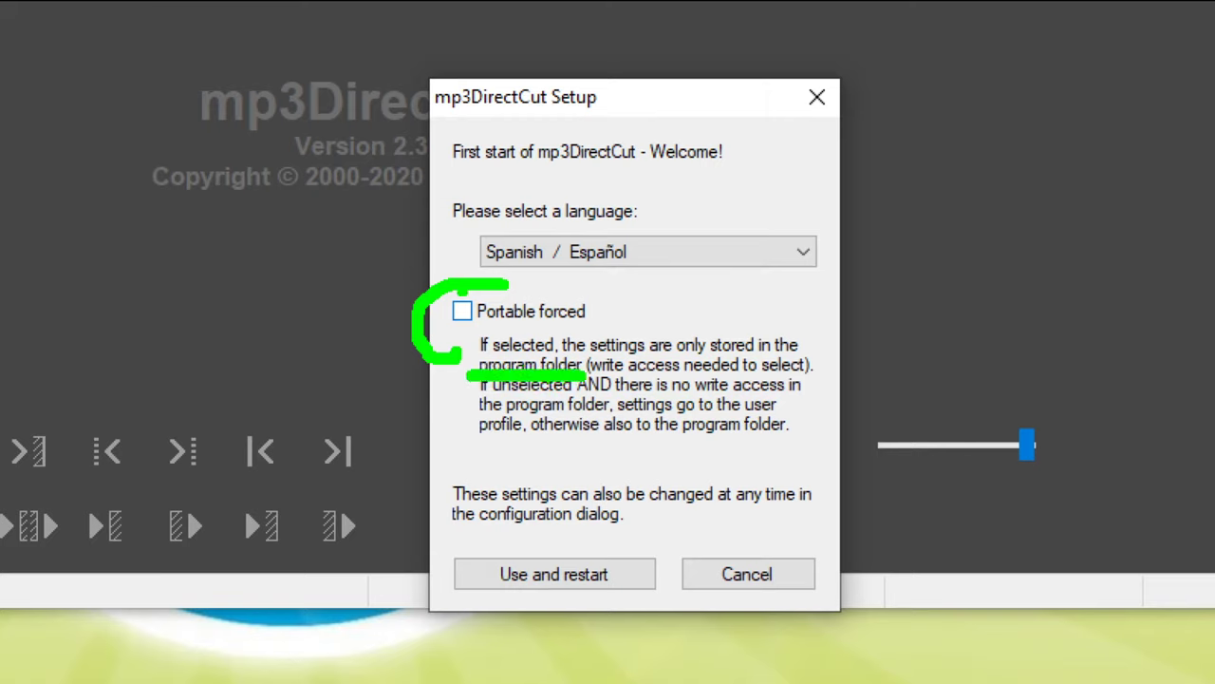
pyautogui.moveTo(457, 302); pyautogui.dragTo(507, 285)
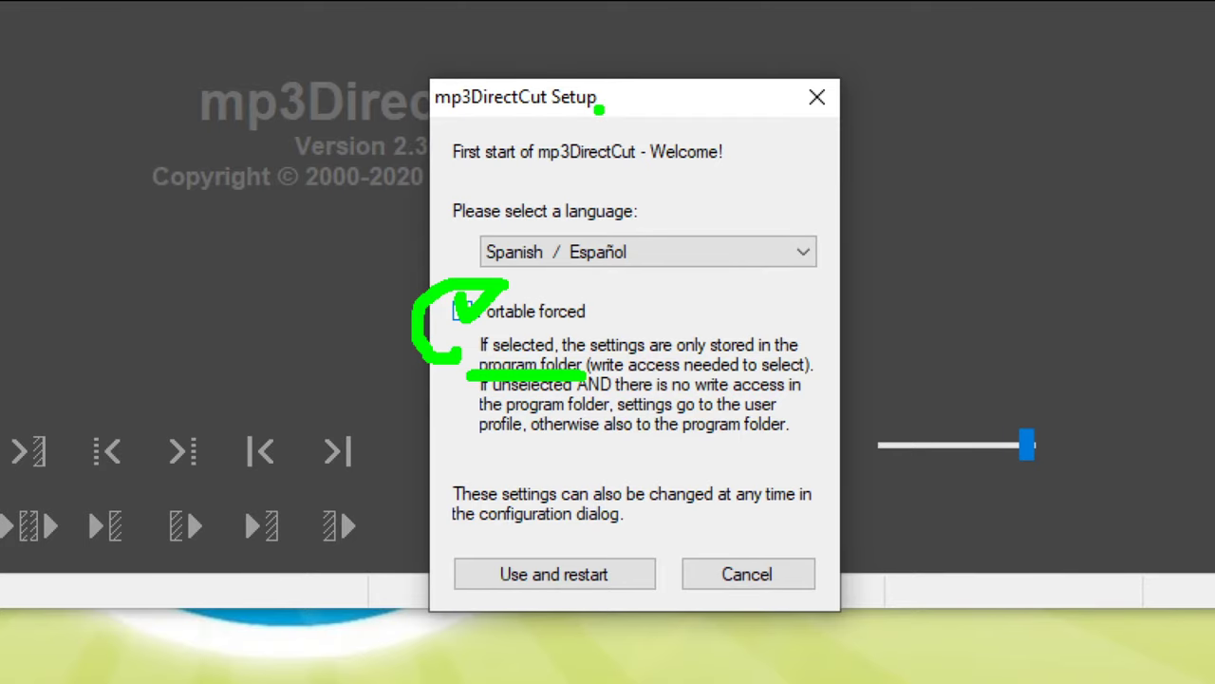
pyautogui.press('Escape')
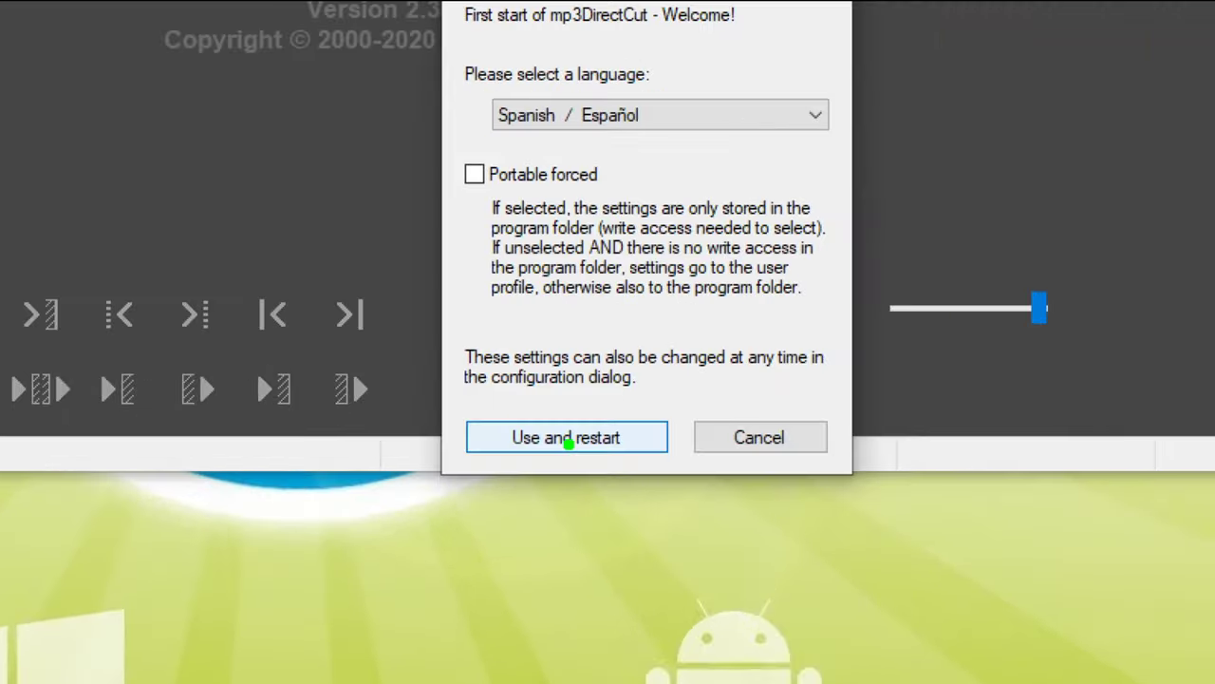
# Step: Apply the first-start settings with a program restart and move the main window lower on the desktop
pyautogui.moveTo(572, 414)
pyautogui.mouseDown()
pyautogui.moveTo(551, 465)
pyautogui.moveTo(596, 420)
pyautogui.mouseUp()
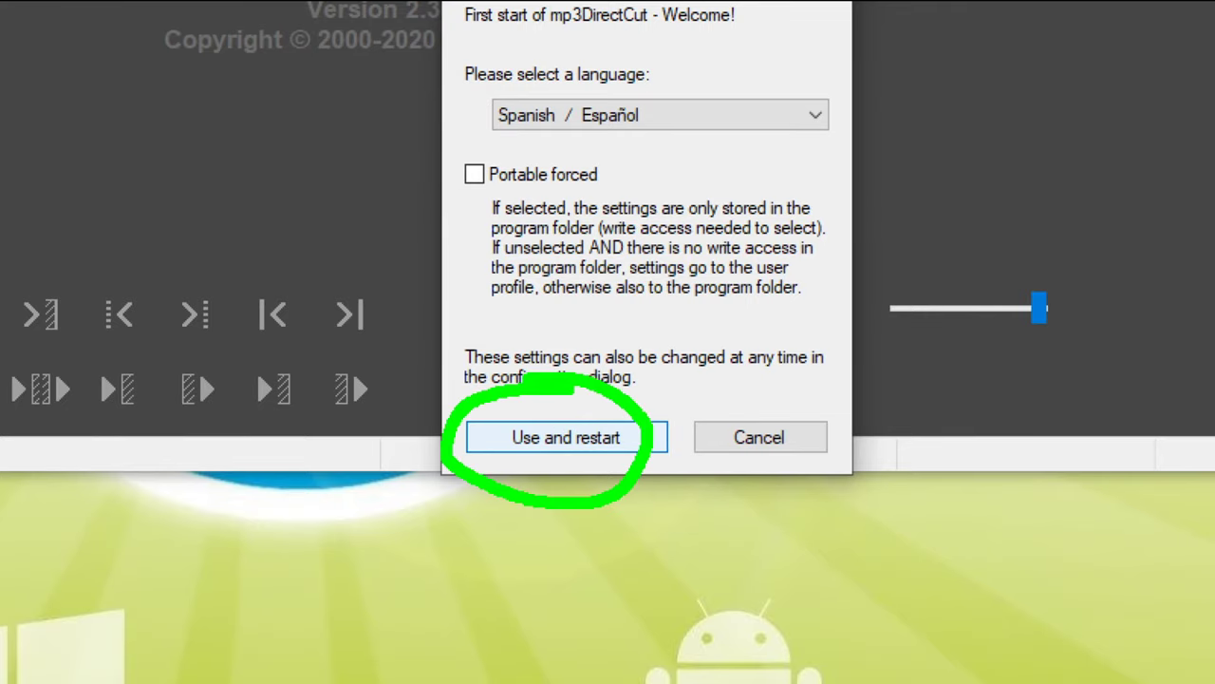
pyautogui.press('Escape')
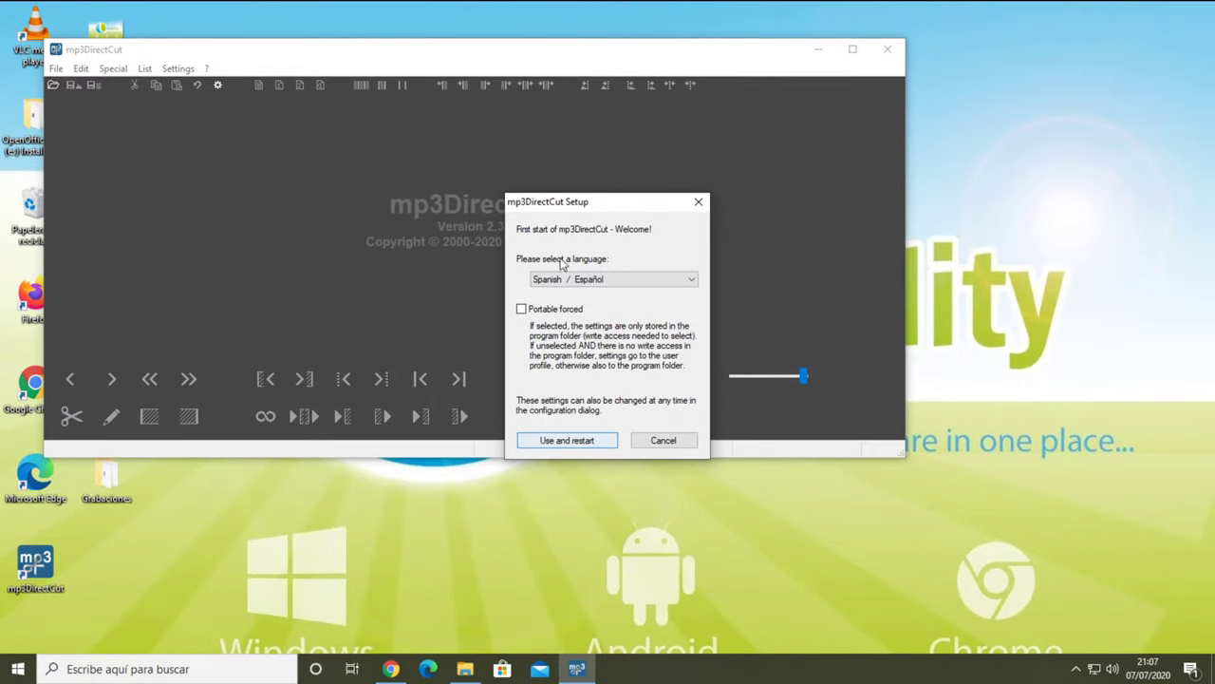
pyautogui.click(573, 441)
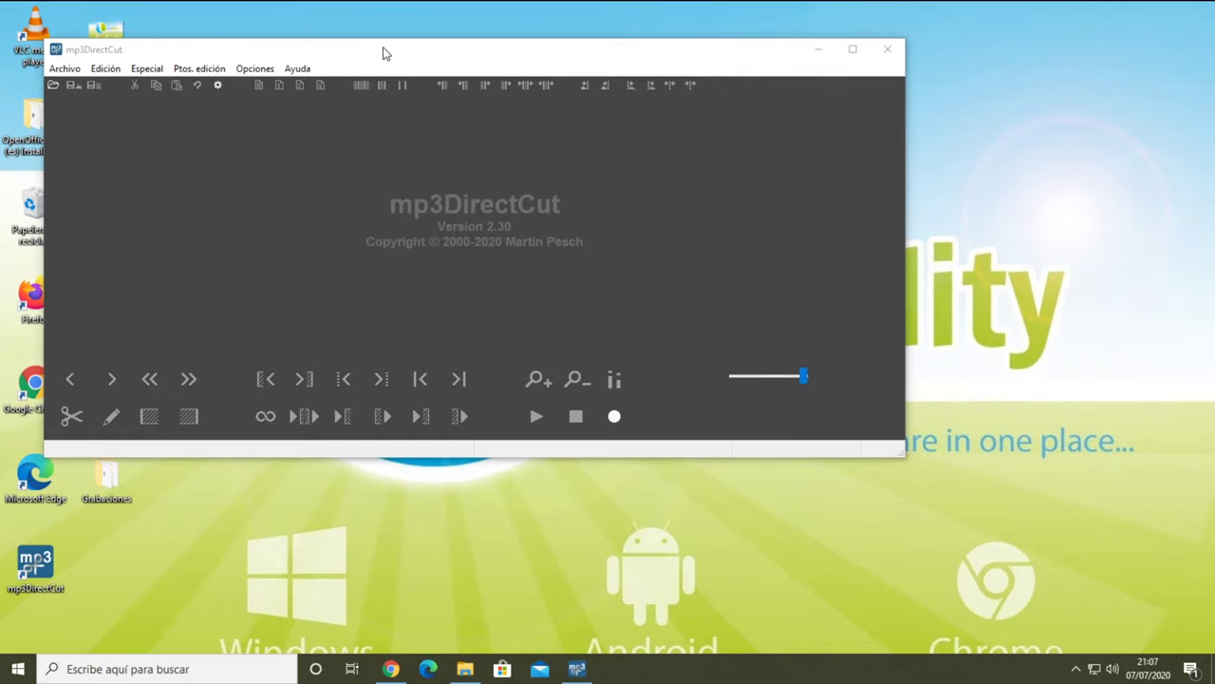
pyautogui.moveTo(385, 53); pyautogui.dragTo(433, 113)
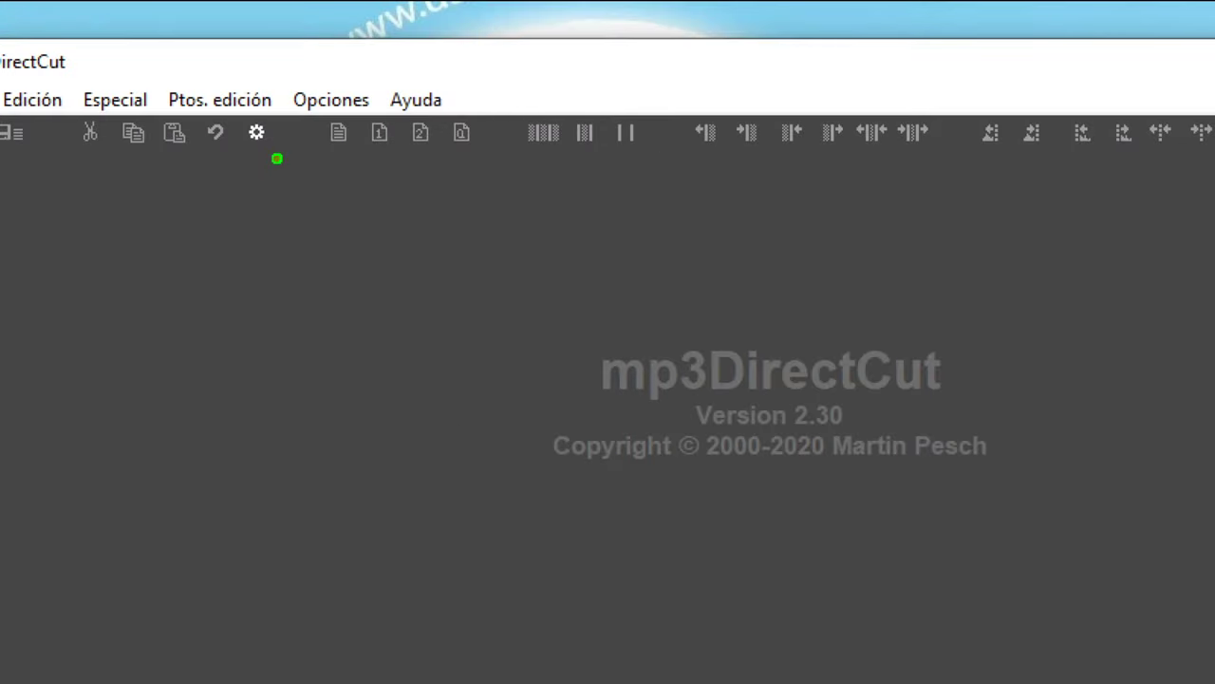
# Step: Open the program configuration on its Operación page and move the dialog up over the main window
pyautogui.moveTo(283, 135)
pyautogui.mouseDown()
pyautogui.moveTo(220, 95)
pyautogui.moveTo(280, 98)
pyautogui.mouseUp()
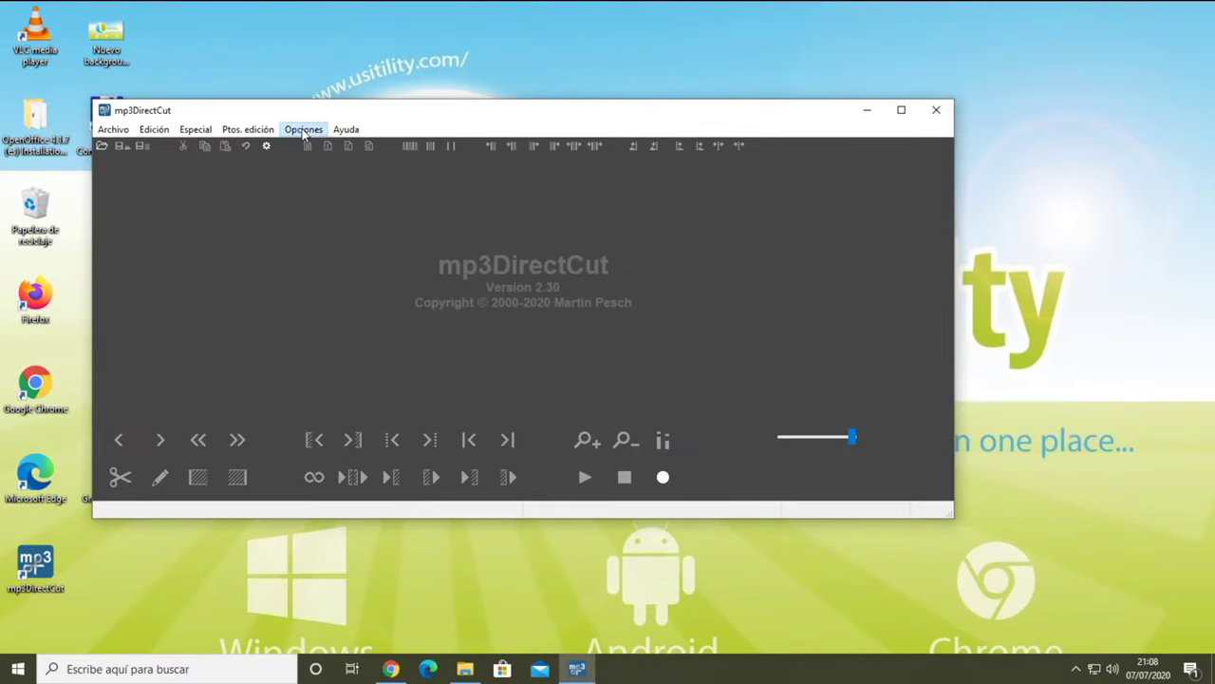
pyautogui.click(331, 100)
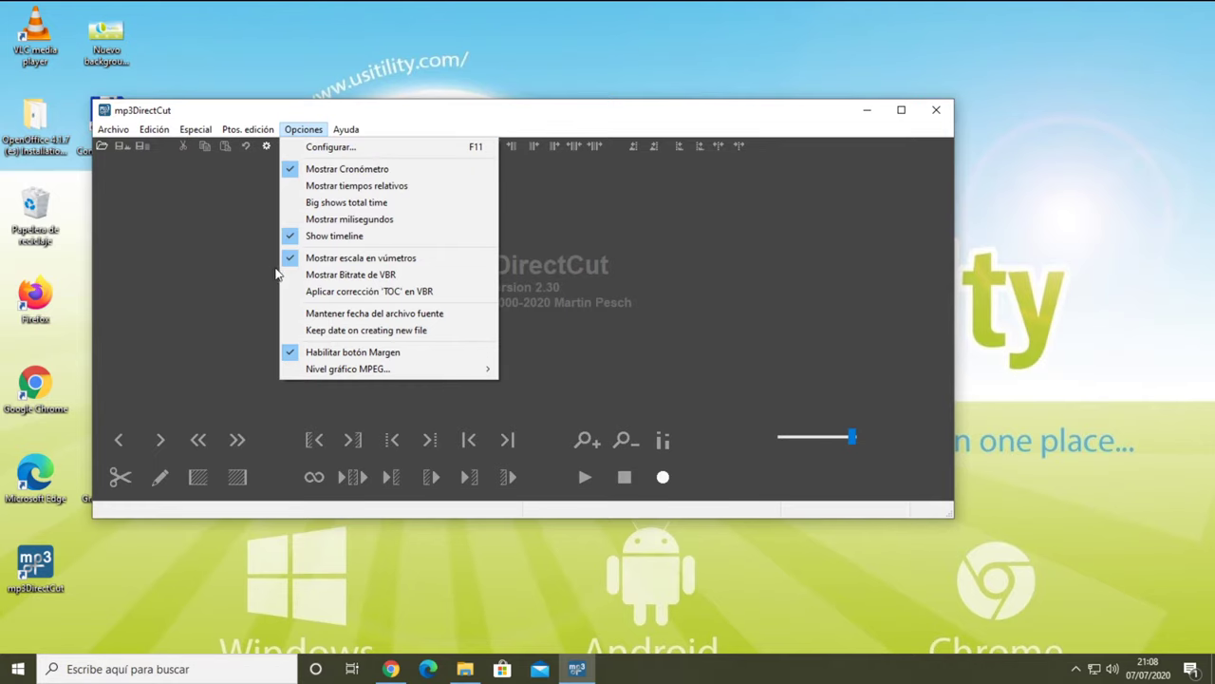
pyautogui.click(267, 146)
pyautogui.click(267, 146)
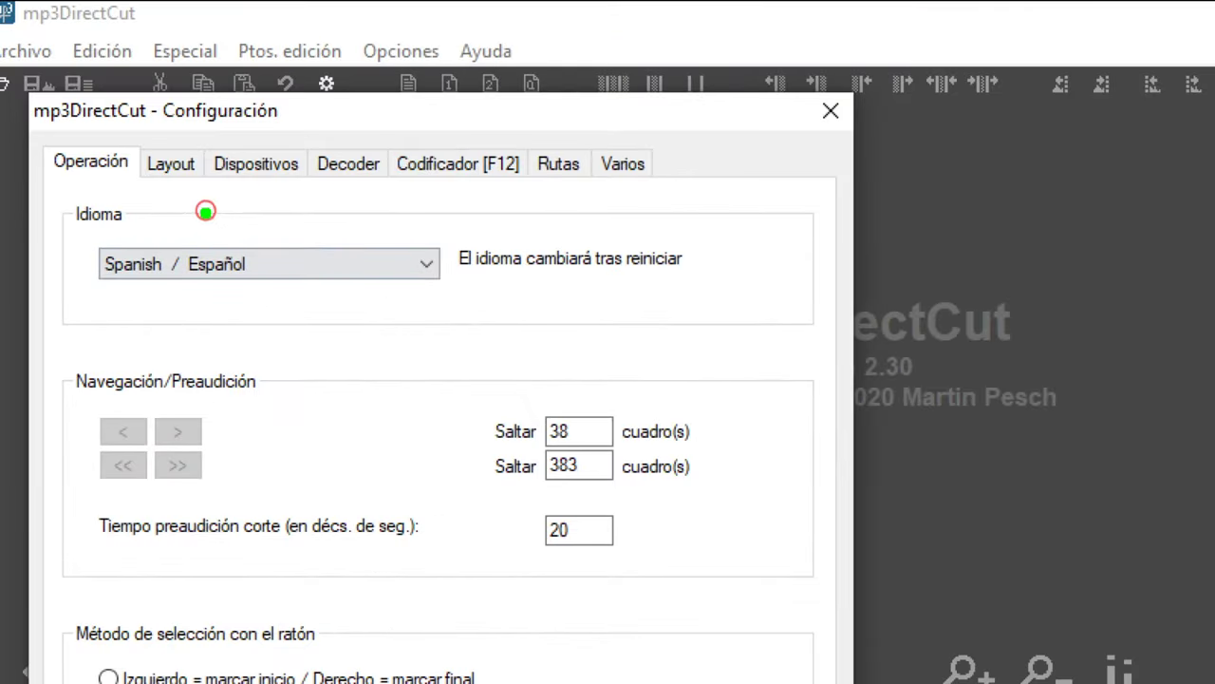
pyautogui.moveTo(211, 197)
pyautogui.mouseDown()
pyautogui.moveTo(272, 287)
pyautogui.moveTo(191, 203)
pyautogui.mouseUp()
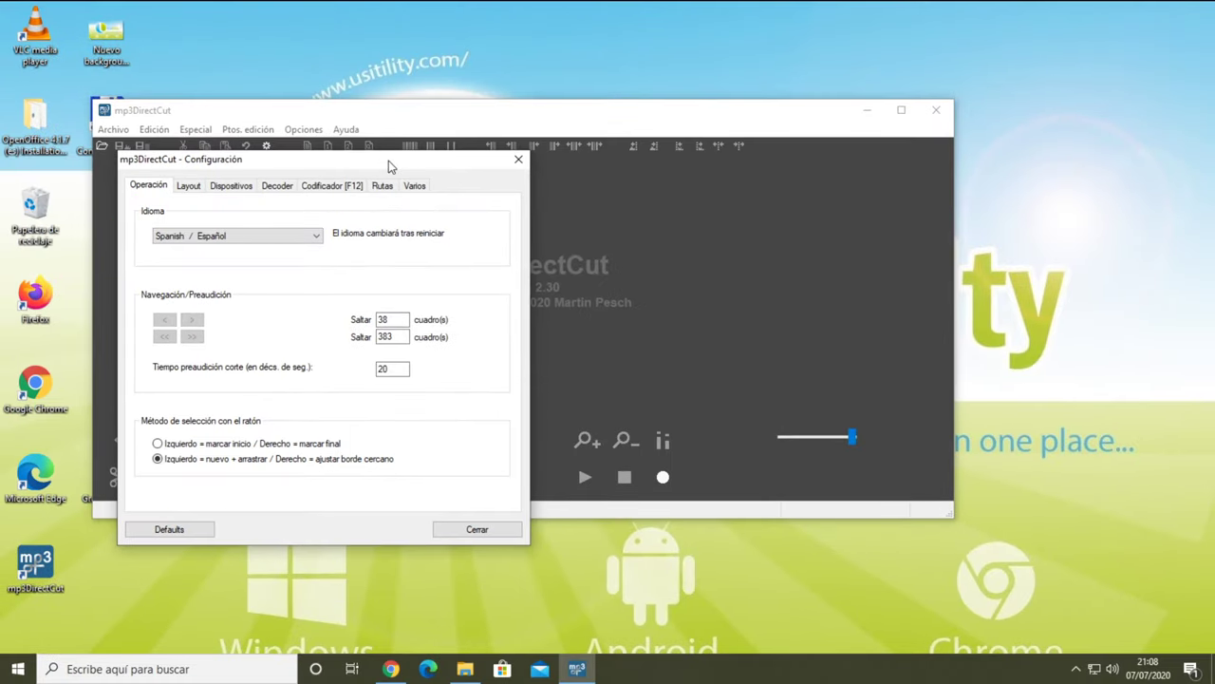
pyautogui.moveTo(389, 163); pyautogui.dragTo(499, 119)
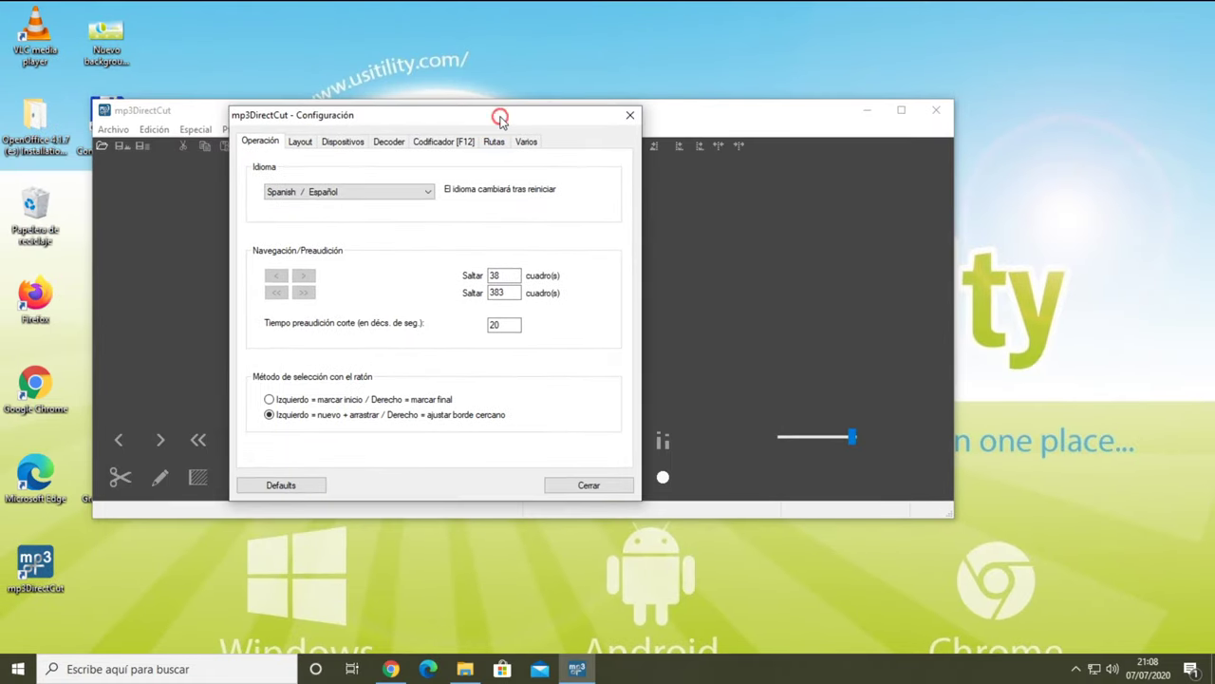
# Step: Examine the Layout, Dispositivos, Decoder, Codificador, Rutas and Varios settings and close the configuration
pyautogui.click(296, 142)
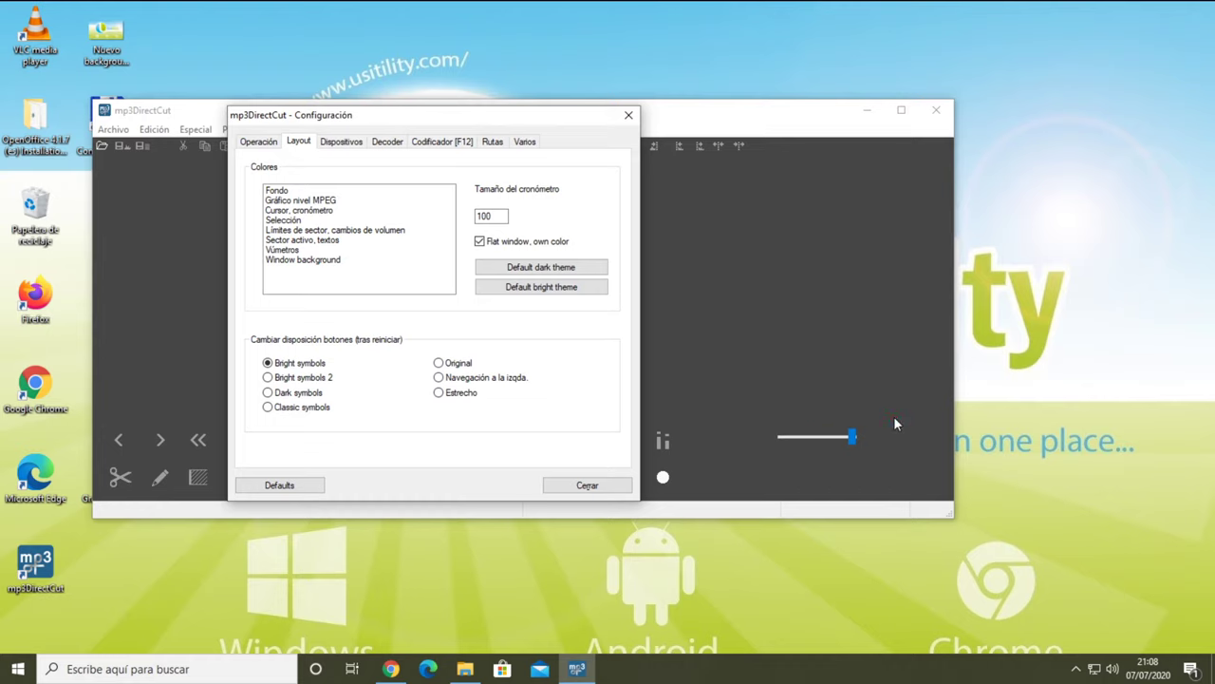
pyautogui.hotkey('ctrl', 'Tab')
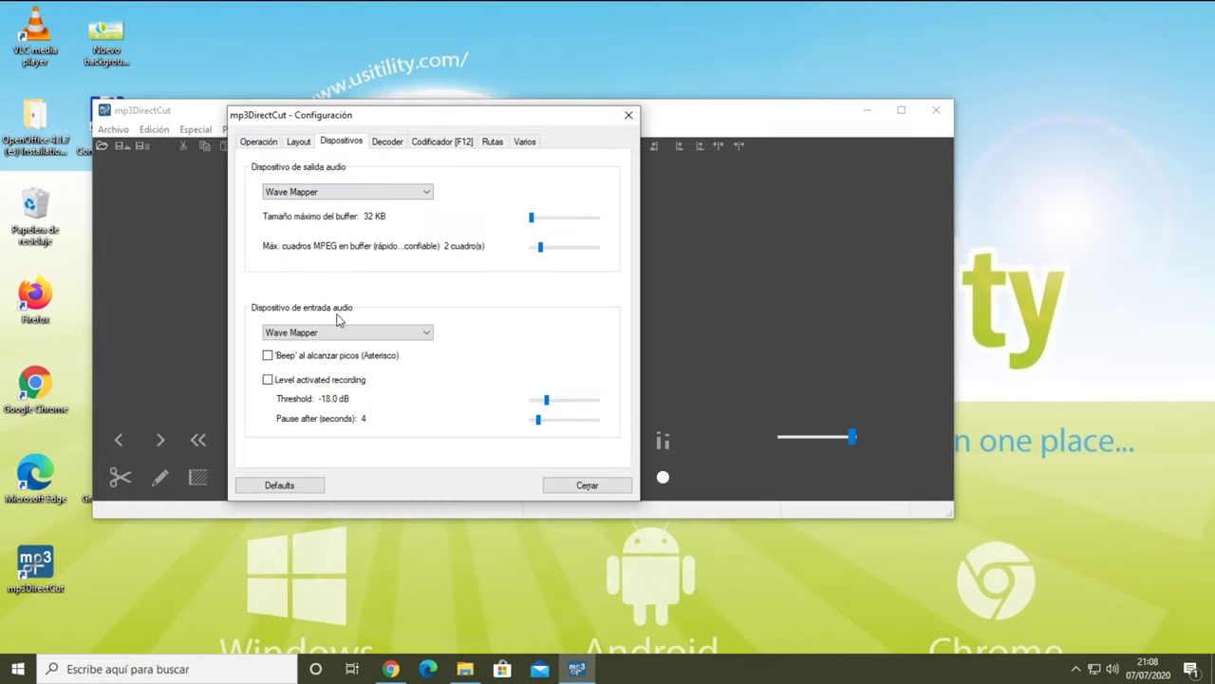
pyautogui.click(387, 144)
pyautogui.click(444, 143)
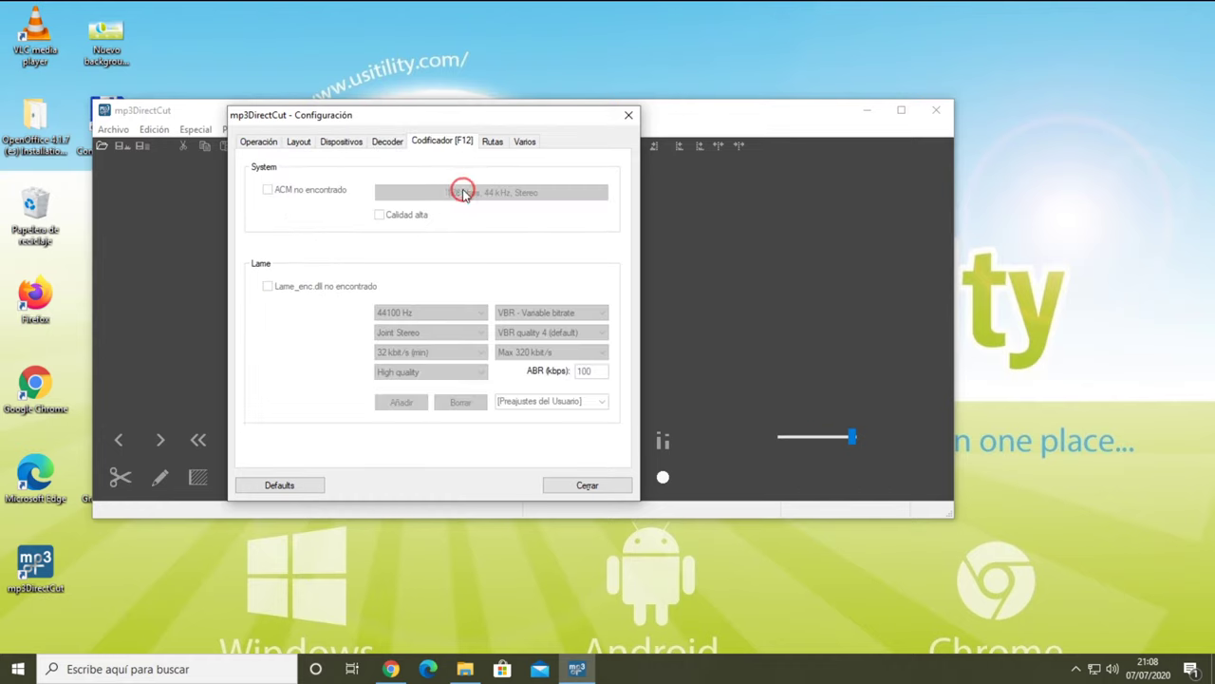
pyautogui.click(492, 141)
pyautogui.click(525, 142)
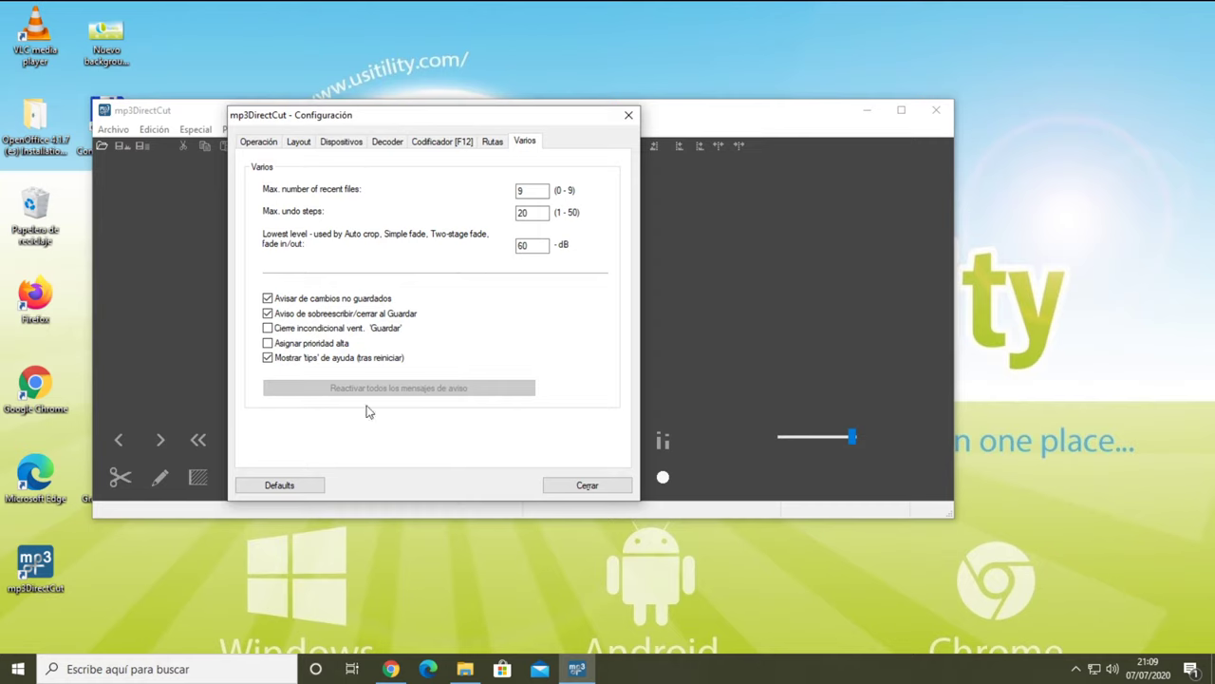
pyautogui.click(588, 486)
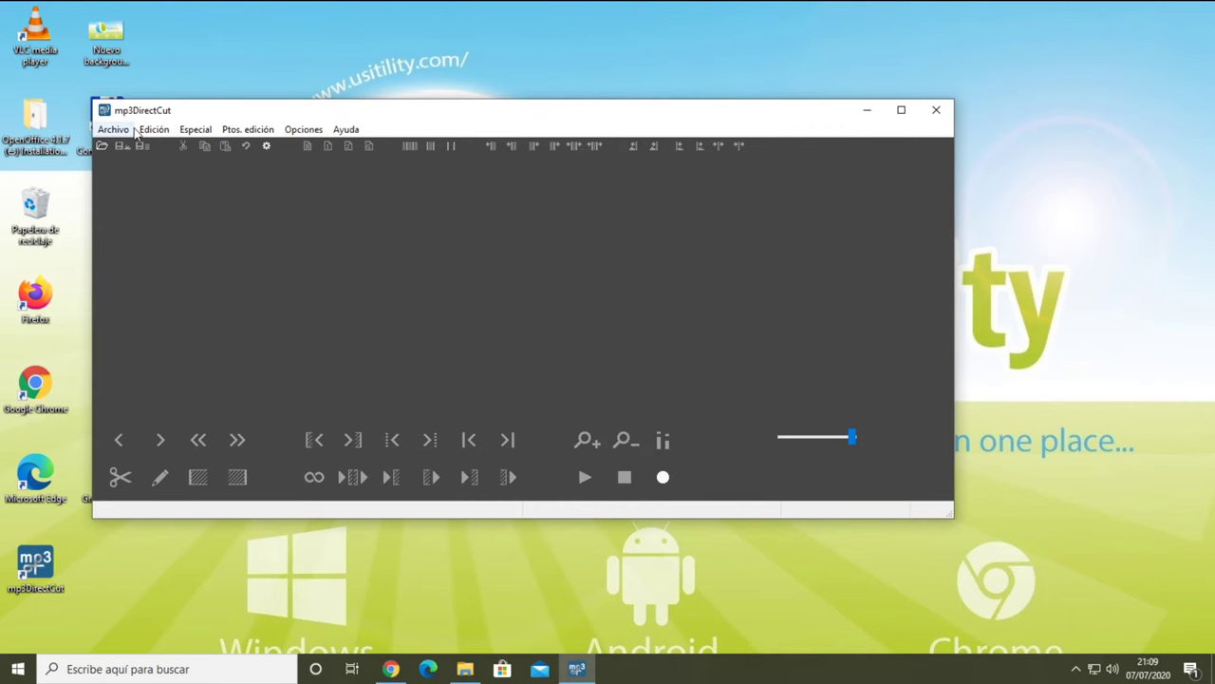
# Step: Bring up the Michael Jackson Bad folder in File Explorer, and view and cancel the Abrir archivo dialog in mp3DirectCut
pyautogui.click(465, 668)
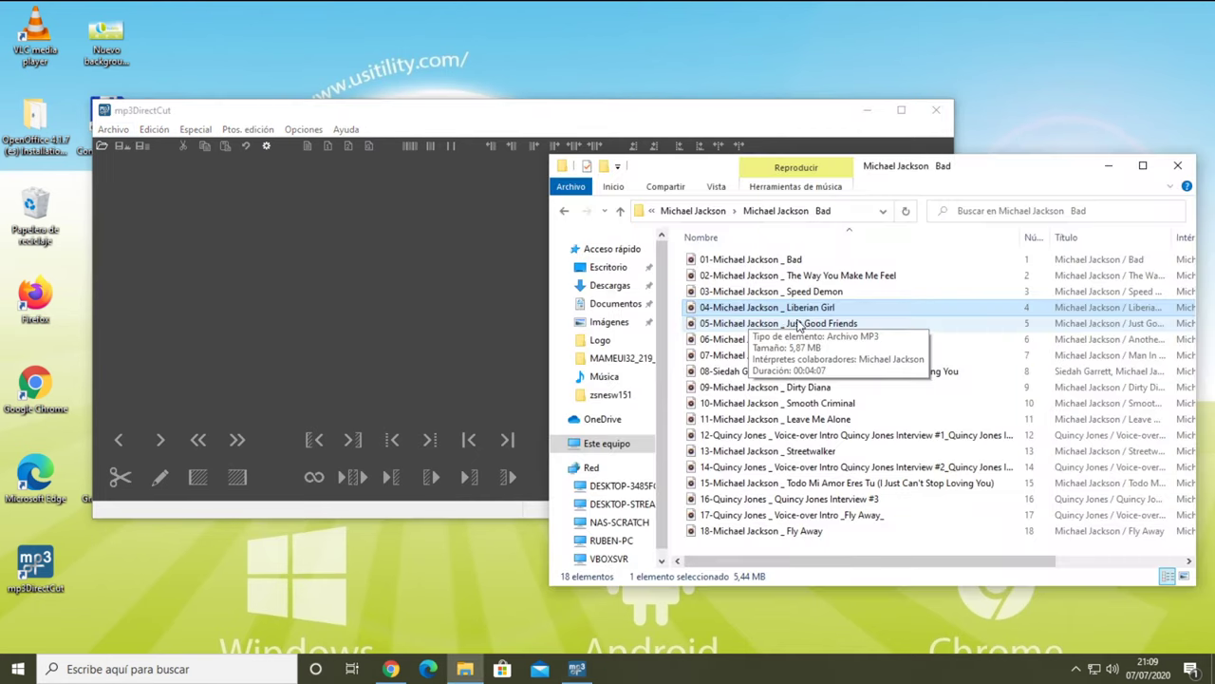
pyautogui.click(388, 273)
pyautogui.click(104, 131)
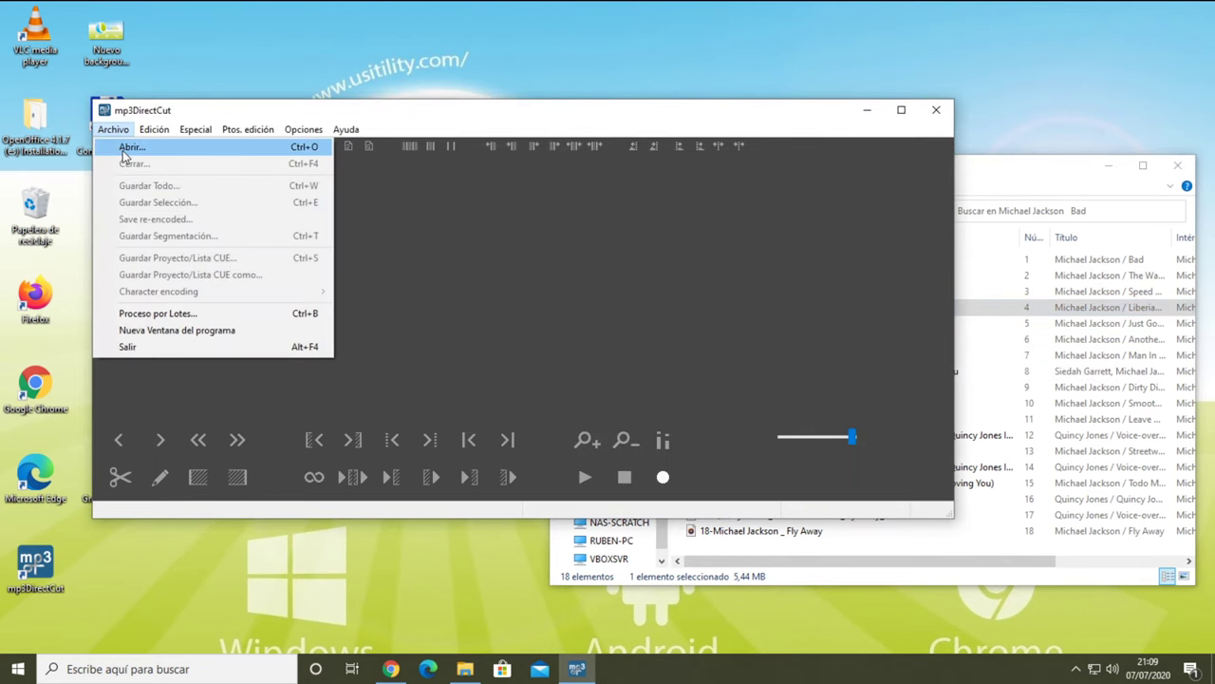
pyautogui.click(125, 150)
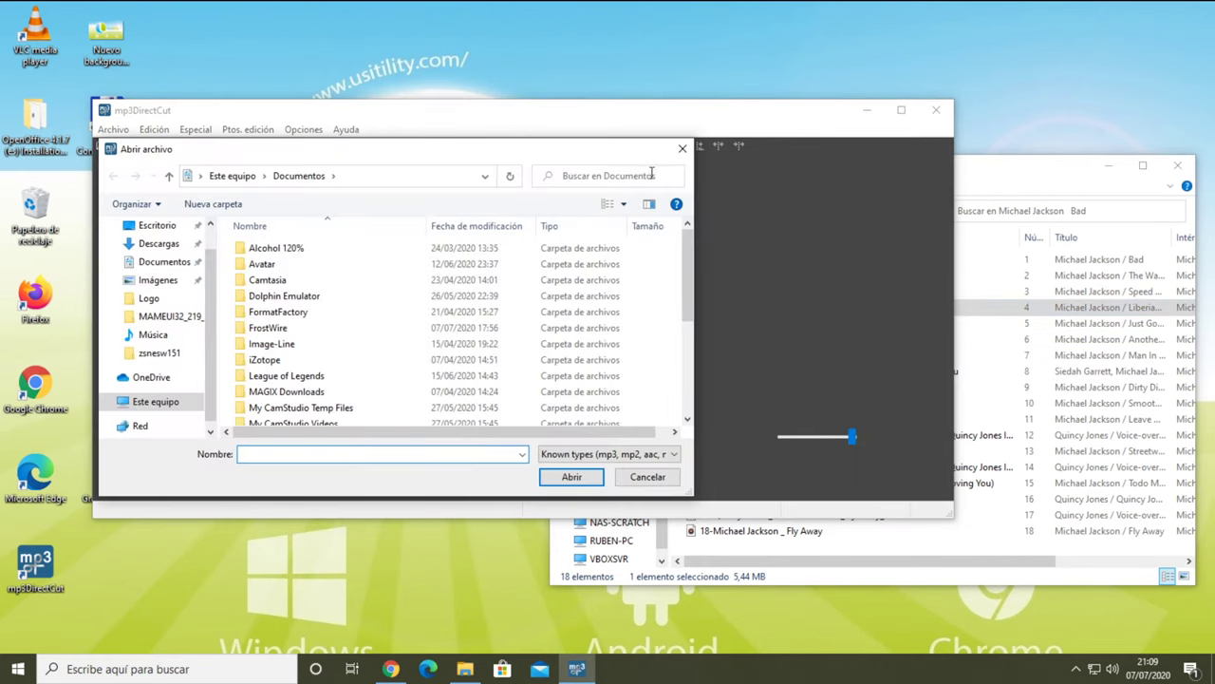
pyautogui.click(684, 152)
# Step: Load 04-Michael Jackson _ Liberian Girl from the File Explorer folder into mp3DirectCut, minimize File Explorer, and accept the note about the audio graph
pyautogui.click(1023, 172)
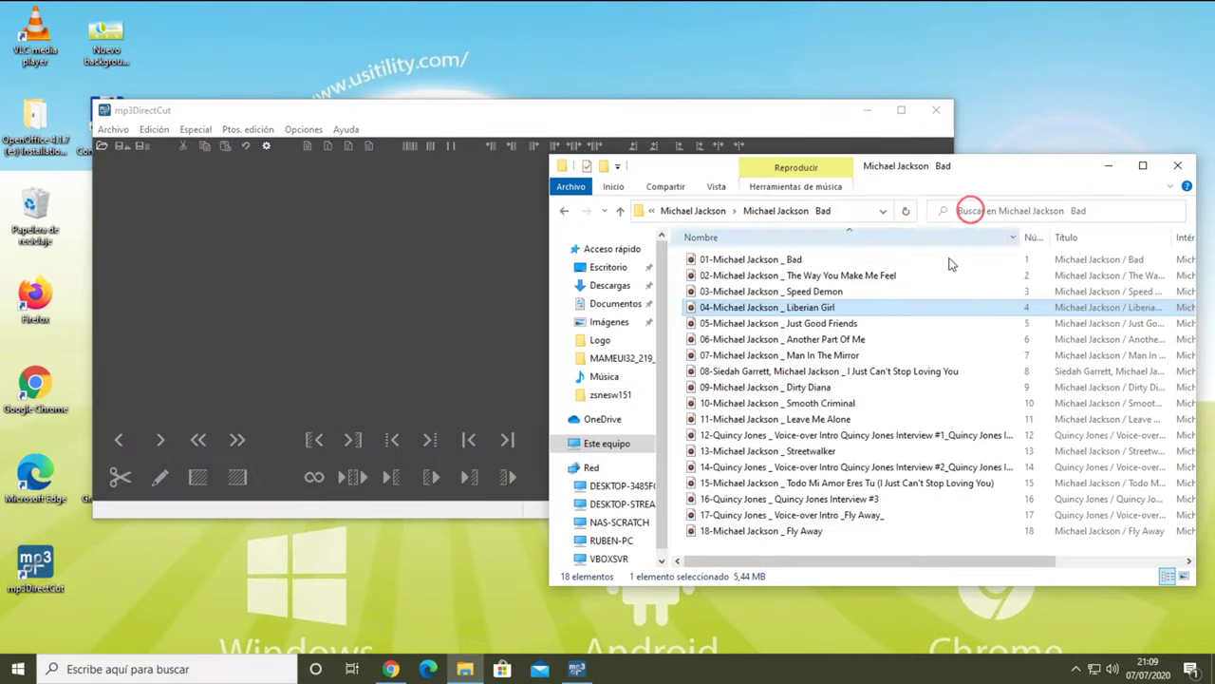
pyautogui.moveTo(912, 313); pyautogui.dragTo(447, 291)
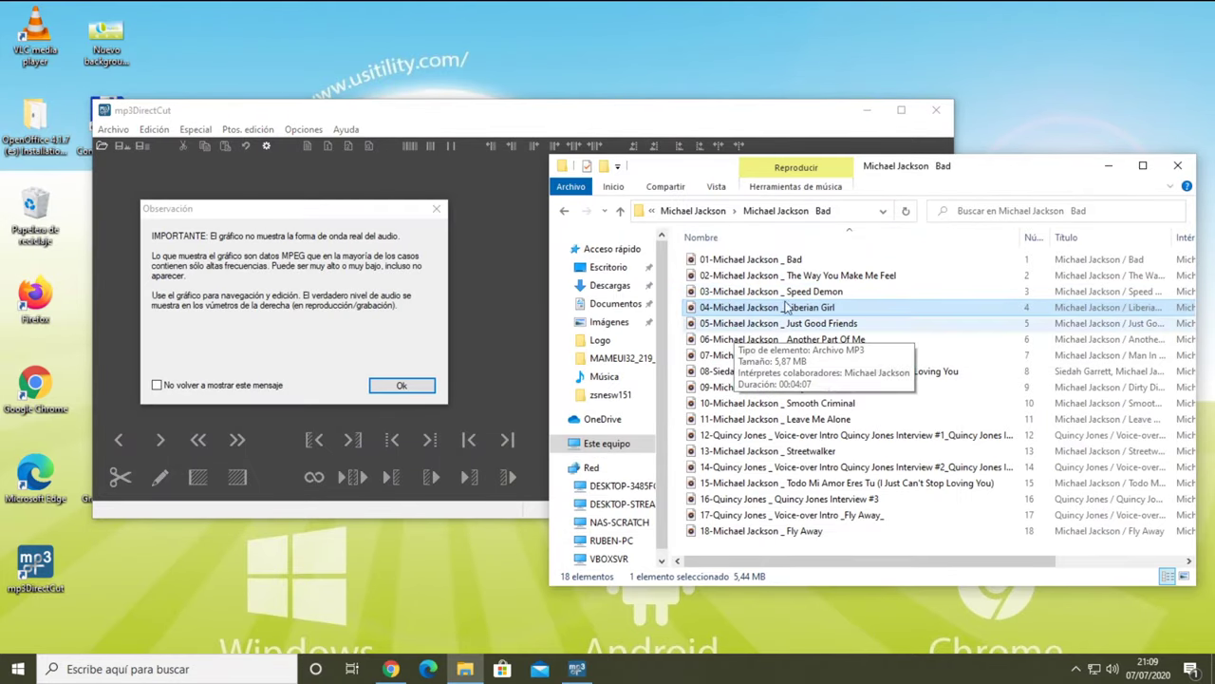
pyautogui.click(1108, 168)
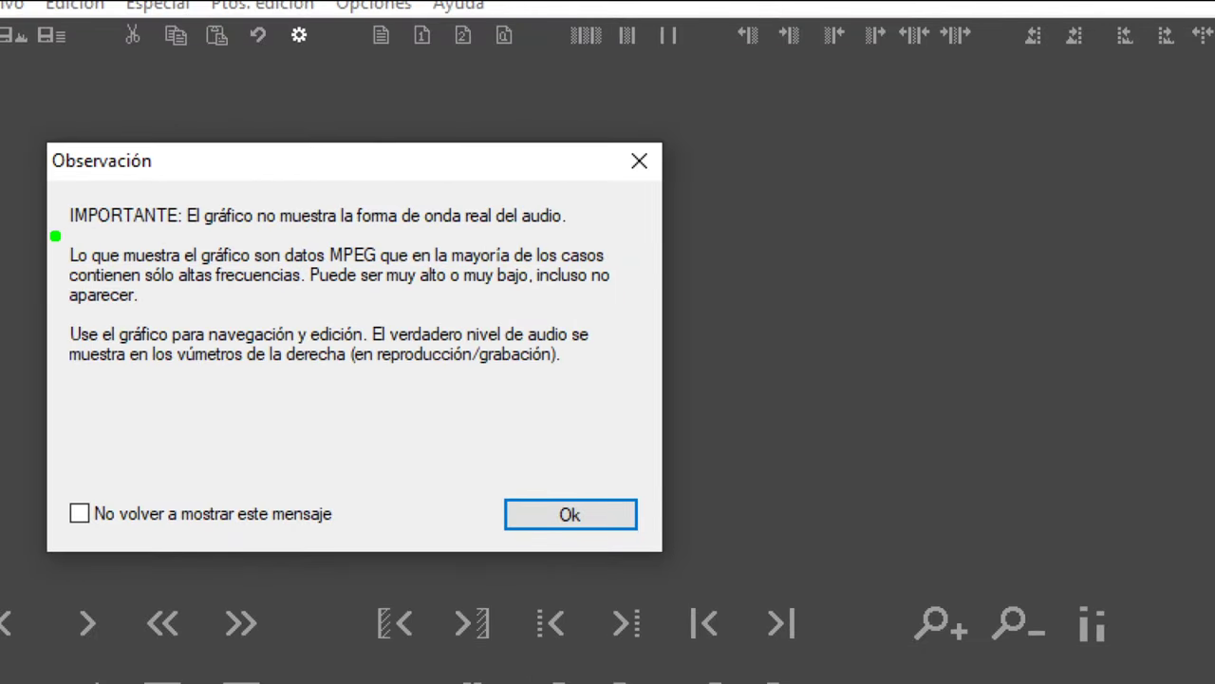
pyautogui.moveTo(56, 237)
pyautogui.mouseDown()
pyautogui.moveTo(208, 249)
pyautogui.moveTo(610, 236)
pyautogui.mouseUp()
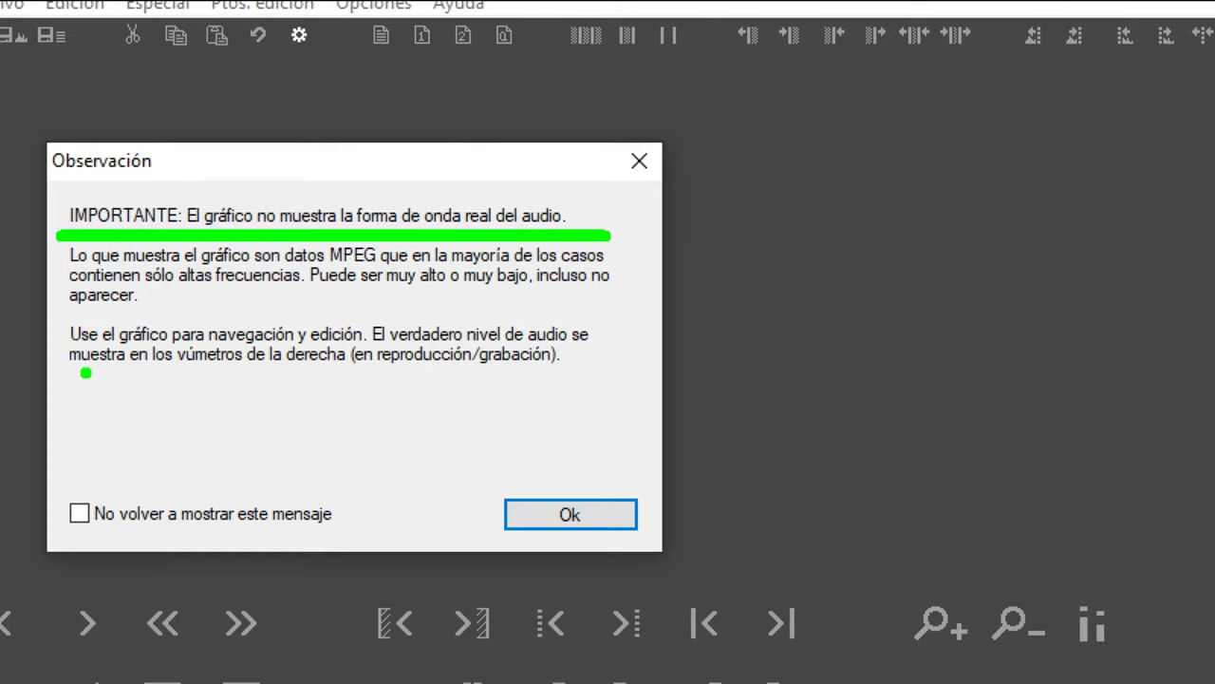
pyautogui.moveTo(70, 370); pyautogui.dragTo(251, 379)
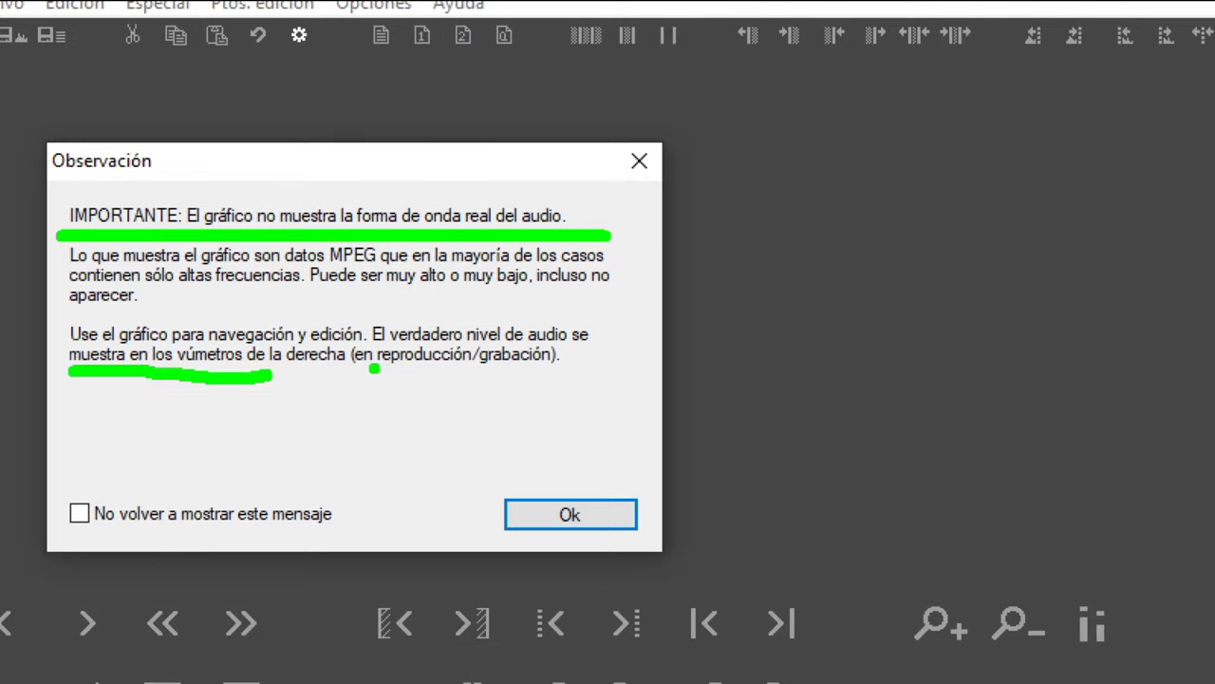
pyautogui.click(191, 492)
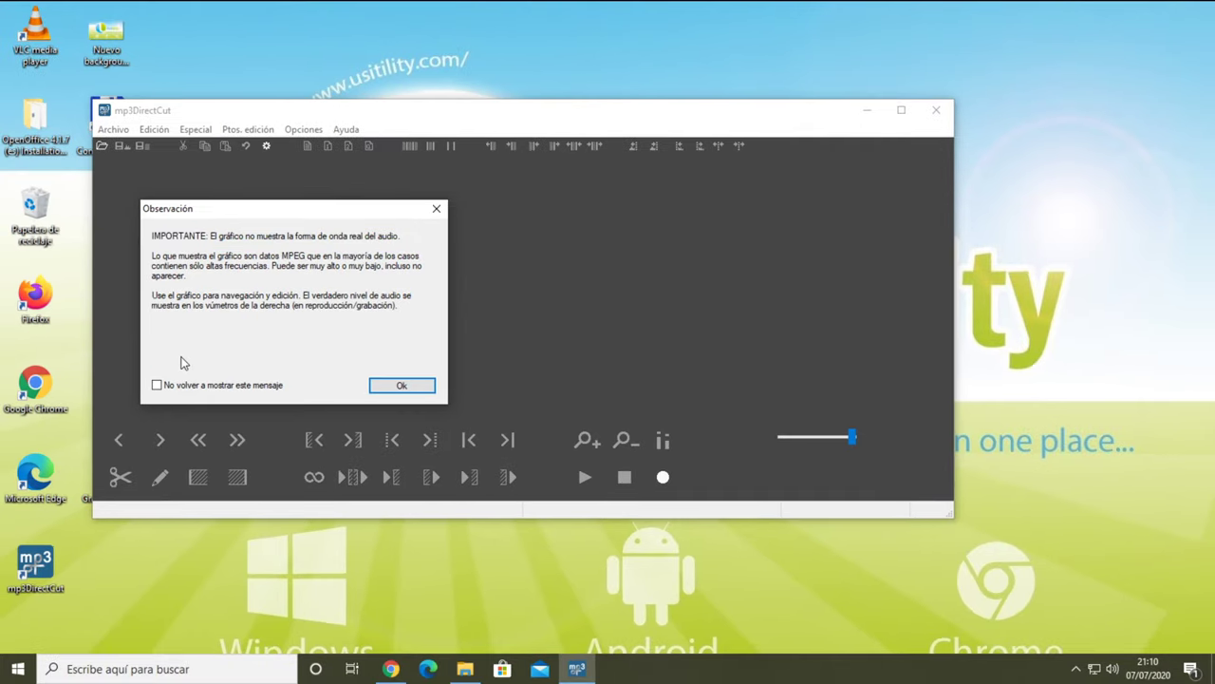
pyautogui.click(569, 514)
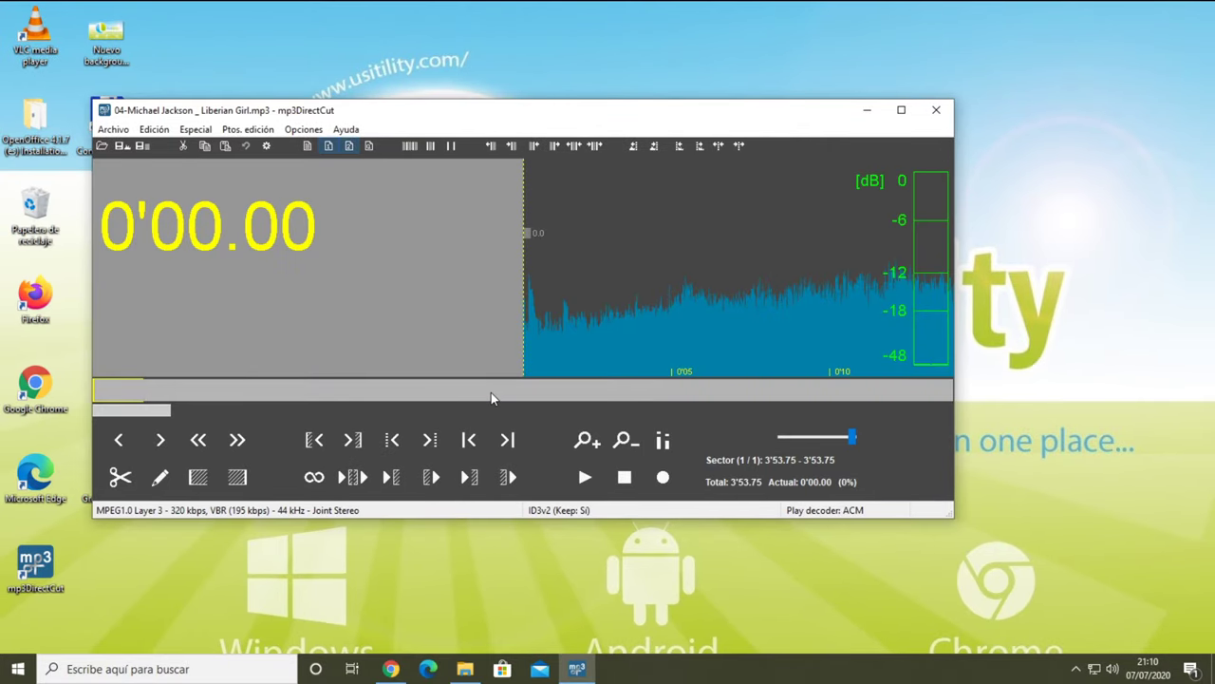
# Step: Play the loaded track from its start, examine the time counter and level meters, and stop playback at about 22 seconds
pyautogui.moveTo(549, 120); pyautogui.dragTo(529, 61)
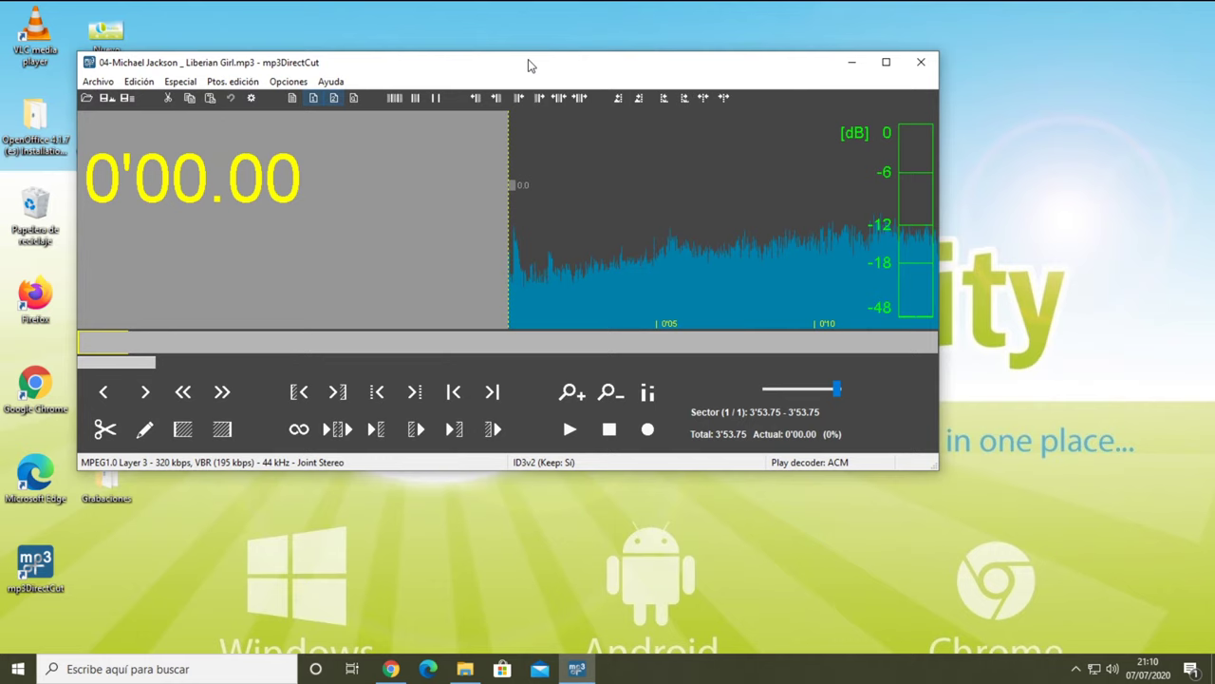
pyautogui.click(731, 523)
pyautogui.click(567, 429)
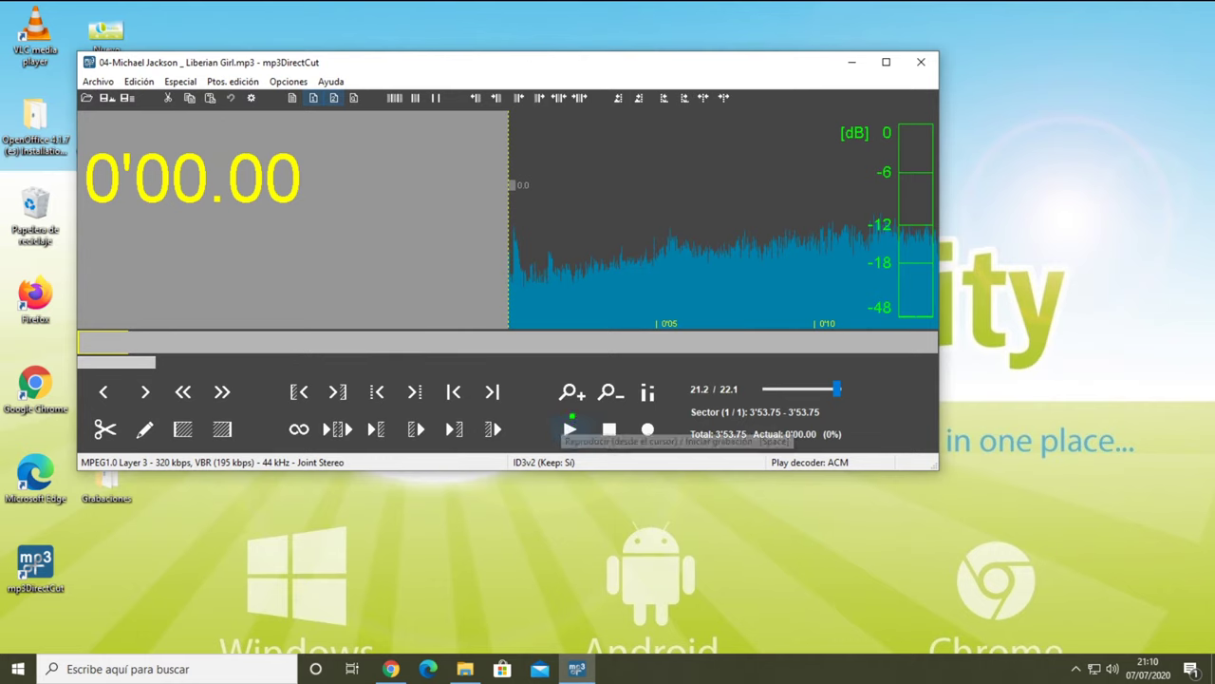
pyautogui.click(570, 430)
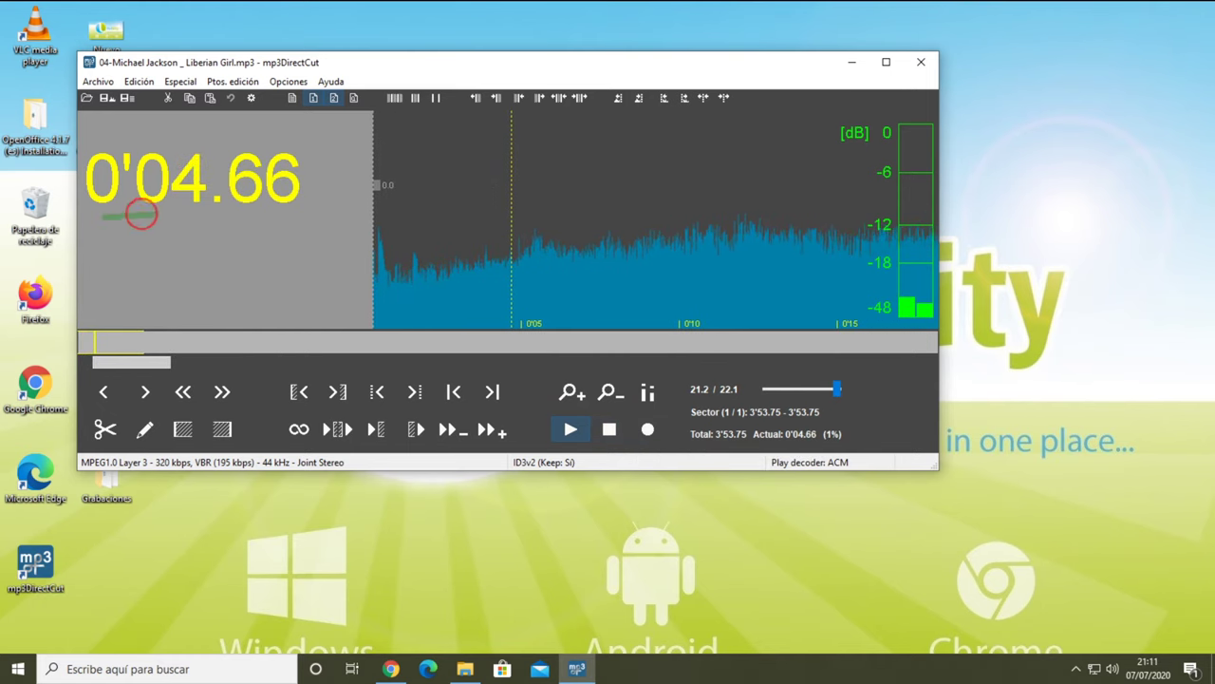
pyautogui.click(141, 214)
pyautogui.press('Escape')
pyautogui.hotkey('ctrl', '2')
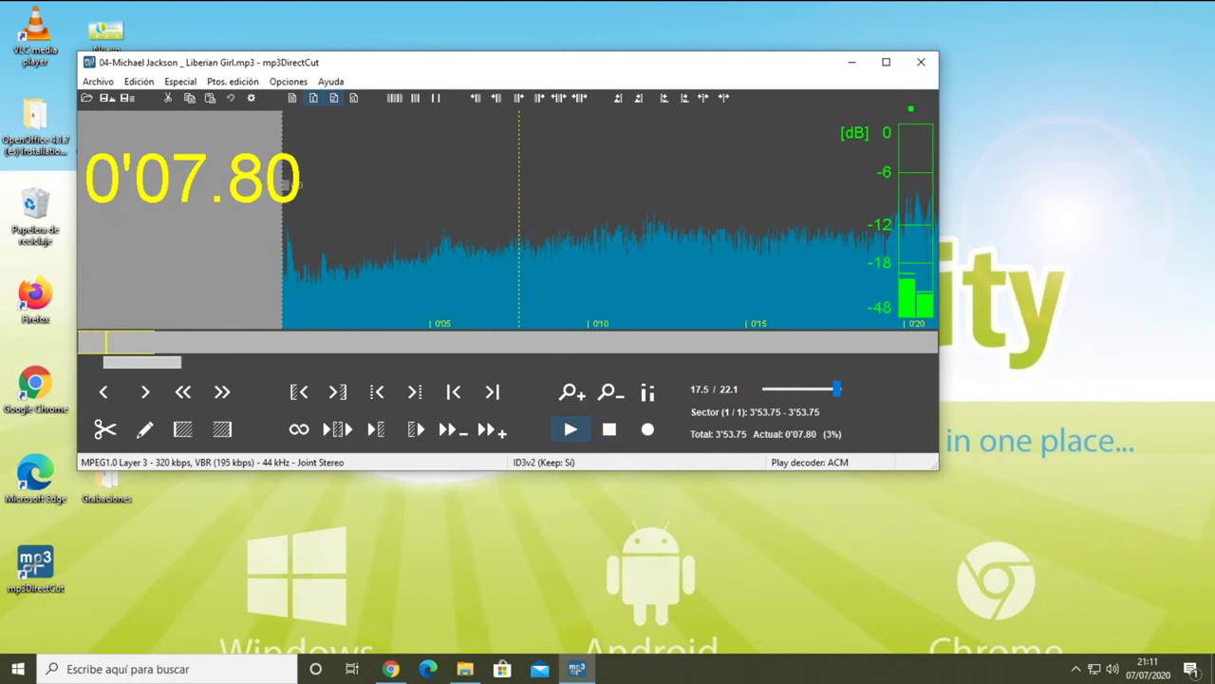
pyautogui.moveTo(902, 101)
pyautogui.mouseDown()
pyautogui.moveTo(857, 302)
pyautogui.moveTo(1011, 204)
pyautogui.moveTo(861, 104)
pyautogui.mouseUp()
pyautogui.press('Escape')
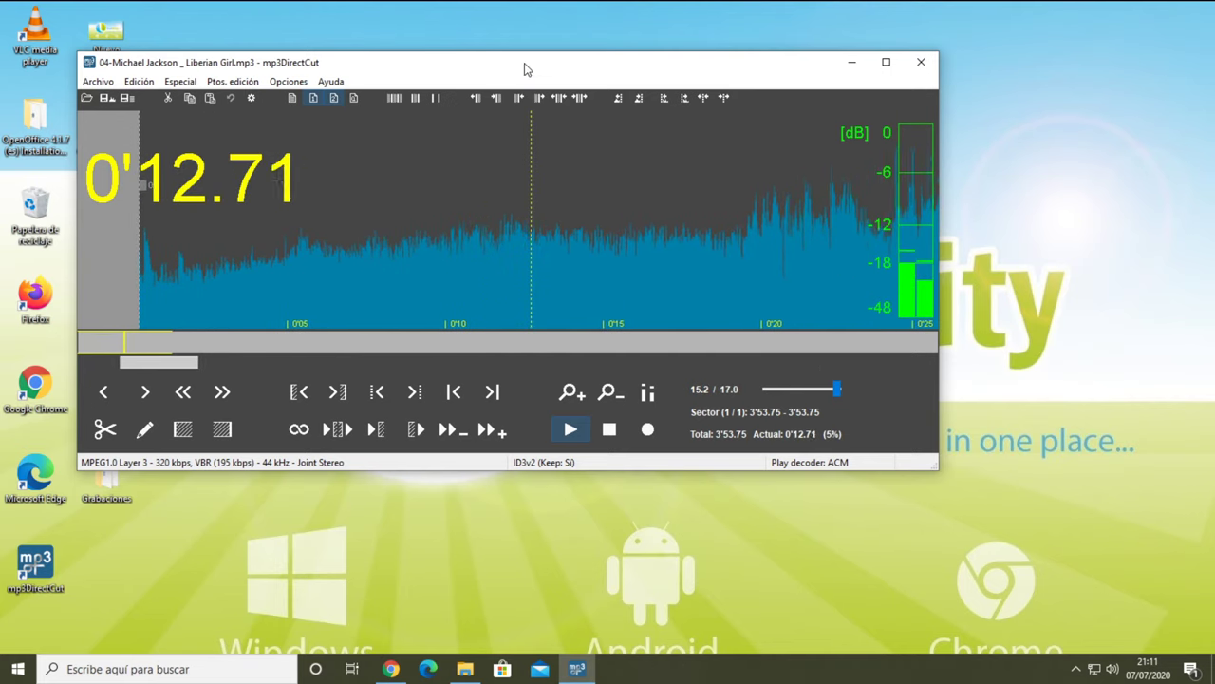
pyautogui.click(610, 434)
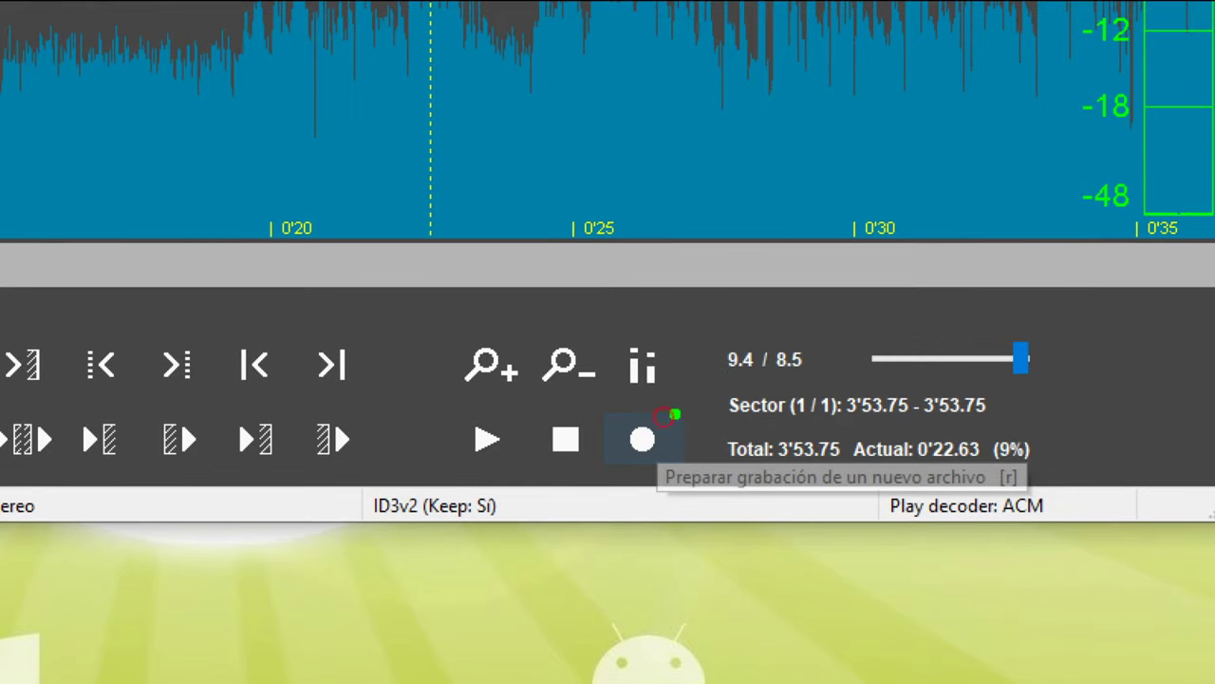
# Step: Try to prepare the recording of a new file, examine the instructions for installing the Lame_enc.dll encoder, and close the notice
pyautogui.moveTo(679, 415)
pyautogui.mouseDown()
pyautogui.moveTo(557, 428)
pyautogui.moveTo(723, 462)
pyautogui.moveTo(676, 418)
pyautogui.mouseUp()
pyautogui.click(647, 429)
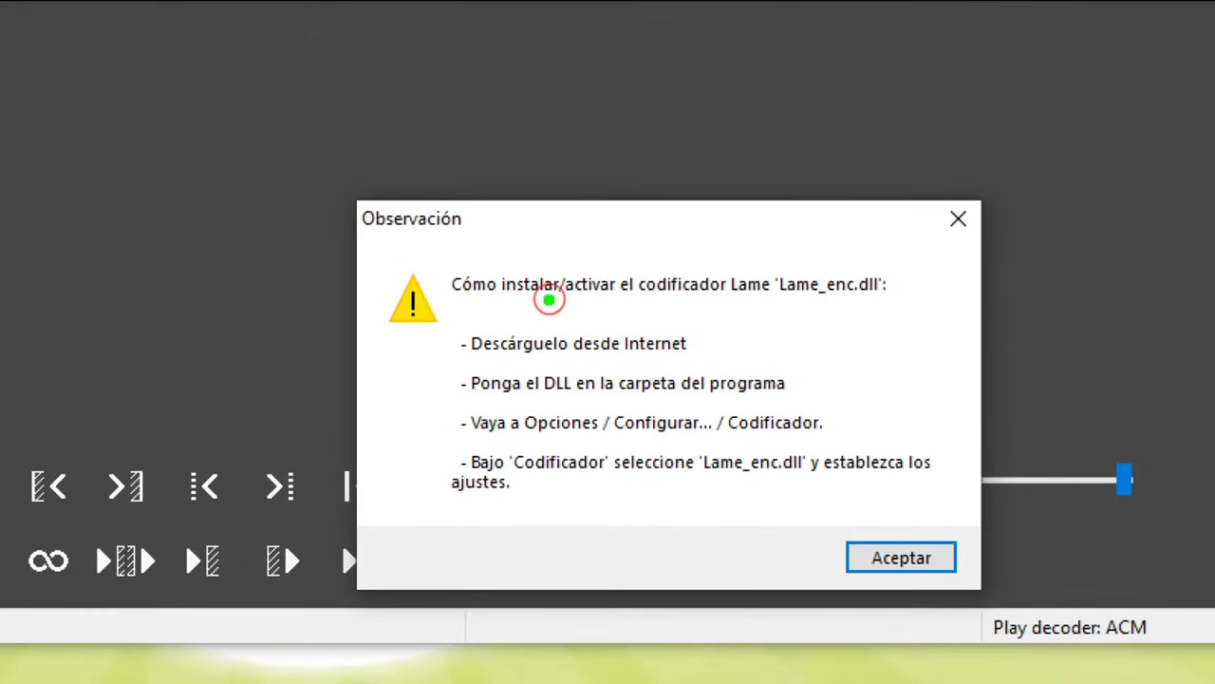
pyautogui.moveTo(632, 294); pyautogui.dragTo(942, 305)
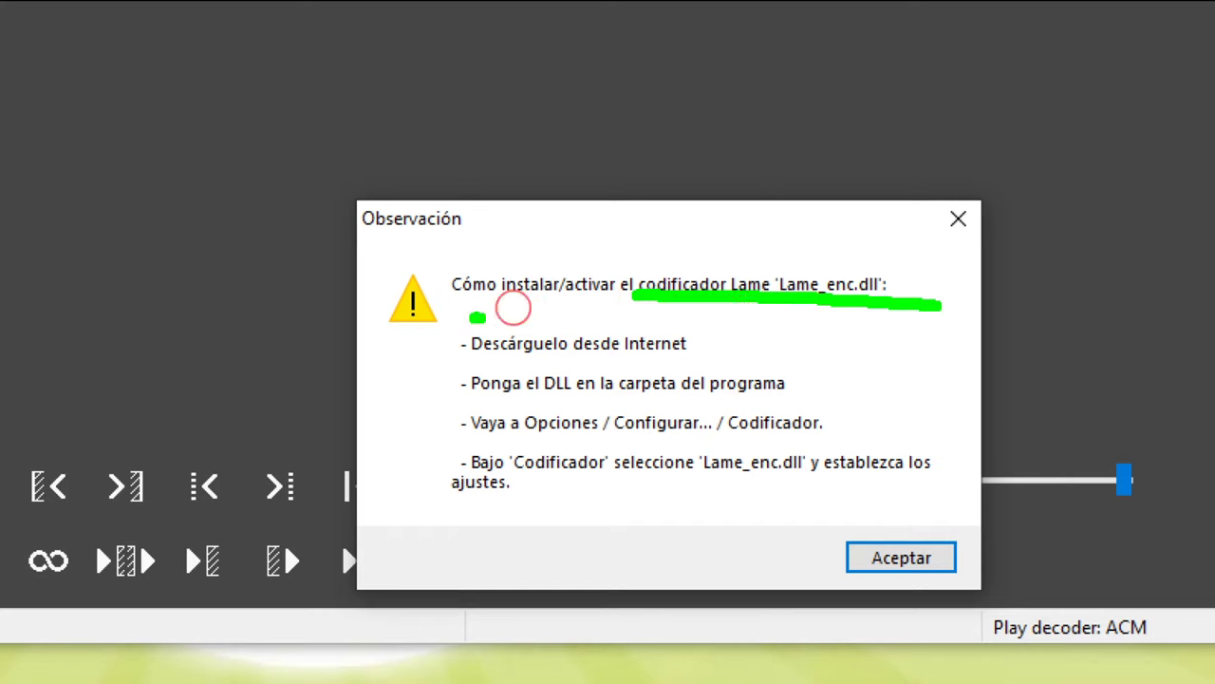
pyautogui.moveTo(484, 318)
pyautogui.mouseDown()
pyautogui.moveTo(416, 325)
pyautogui.moveTo(462, 355)
pyautogui.mouseUp()
pyautogui.moveTo(909, 247)
pyautogui.mouseDown()
pyautogui.moveTo(863, 240)
pyautogui.moveTo(782, 256)
pyautogui.moveTo(767, 295)
pyautogui.moveTo(901, 338)
pyautogui.moveTo(906, 247)
pyautogui.mouseUp()
pyautogui.moveTo(525, 403); pyautogui.dragTo(593, 402)
pyautogui.moveTo(473, 441); pyautogui.dragTo(771, 449)
pyautogui.moveTo(780, 443); pyautogui.dragTo(834, 436)
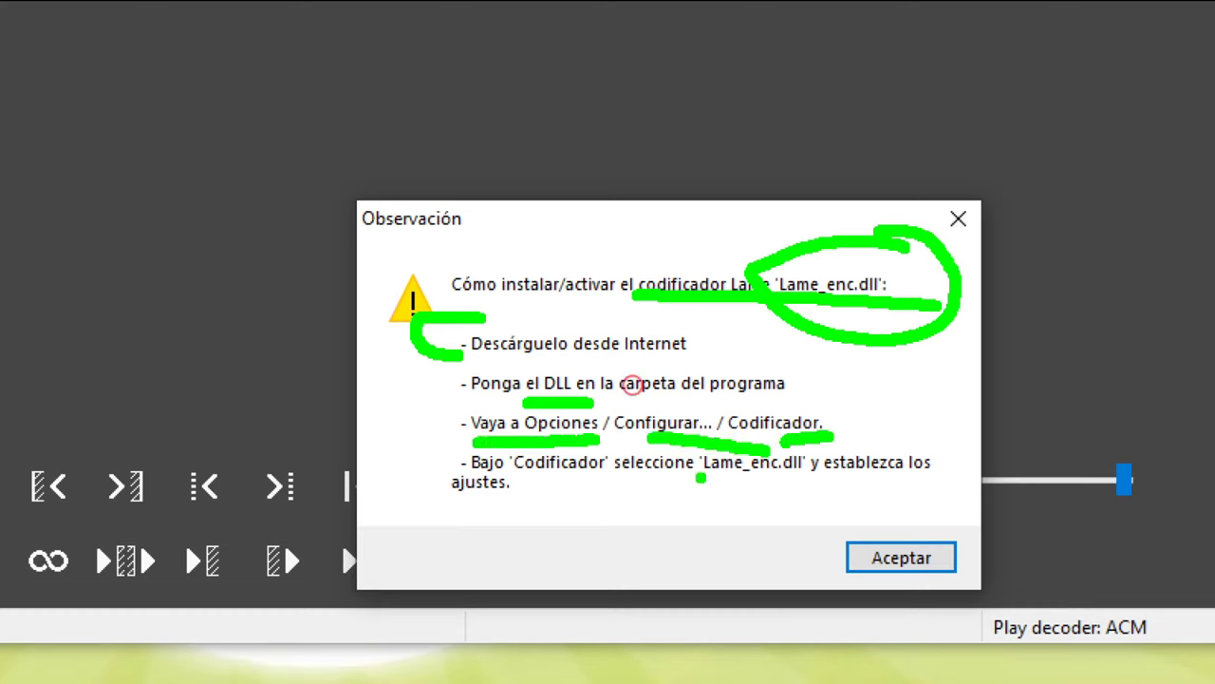
pyautogui.moveTo(511, 479); pyautogui.dragTo(601, 479)
pyautogui.moveTo(714, 482); pyautogui.dragTo(805, 481)
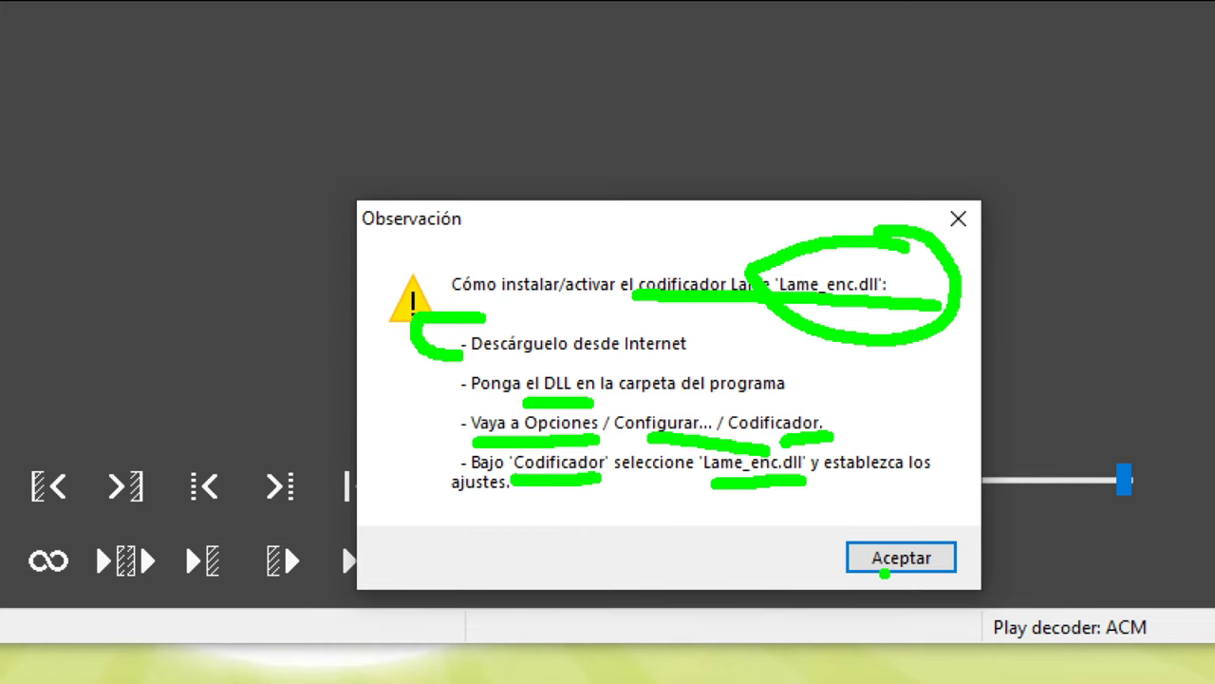
pyautogui.press('Escape')
pyautogui.click(723, 427)
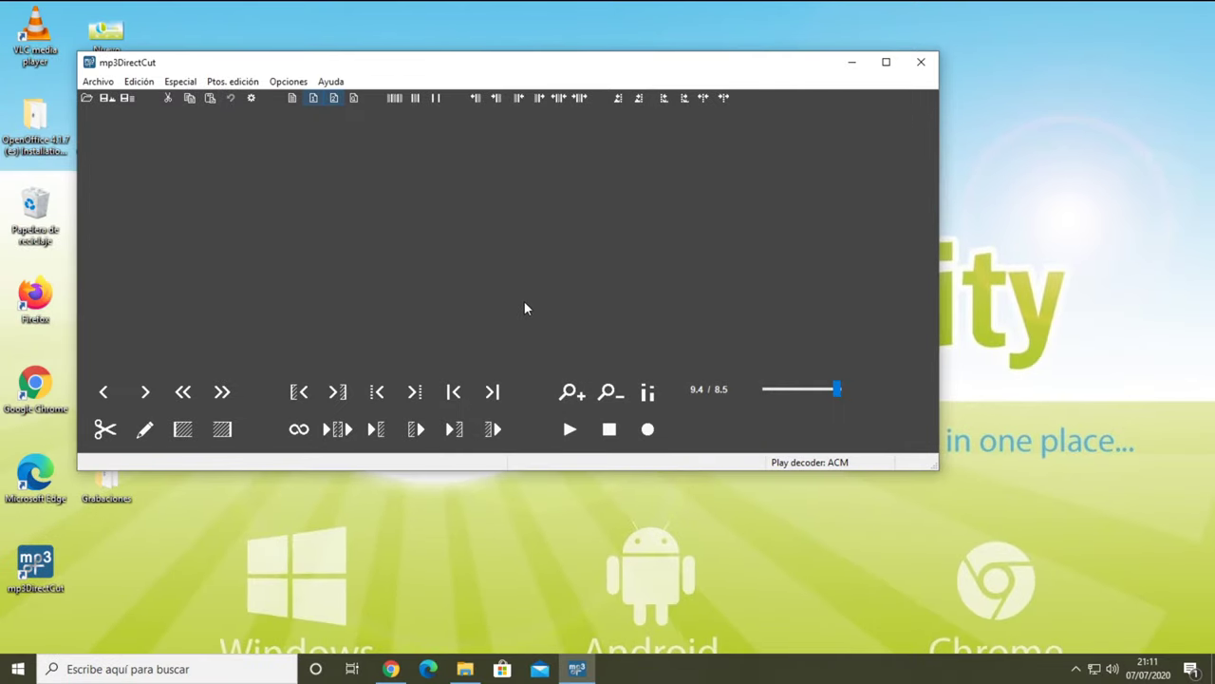
# Step: Reopen the recently used 04-Michael Jackson _ Liberian Girl.mp3 and reposition the program window on the desktop
pyautogui.moveTo(336, 65); pyautogui.dragTo(435, 129)
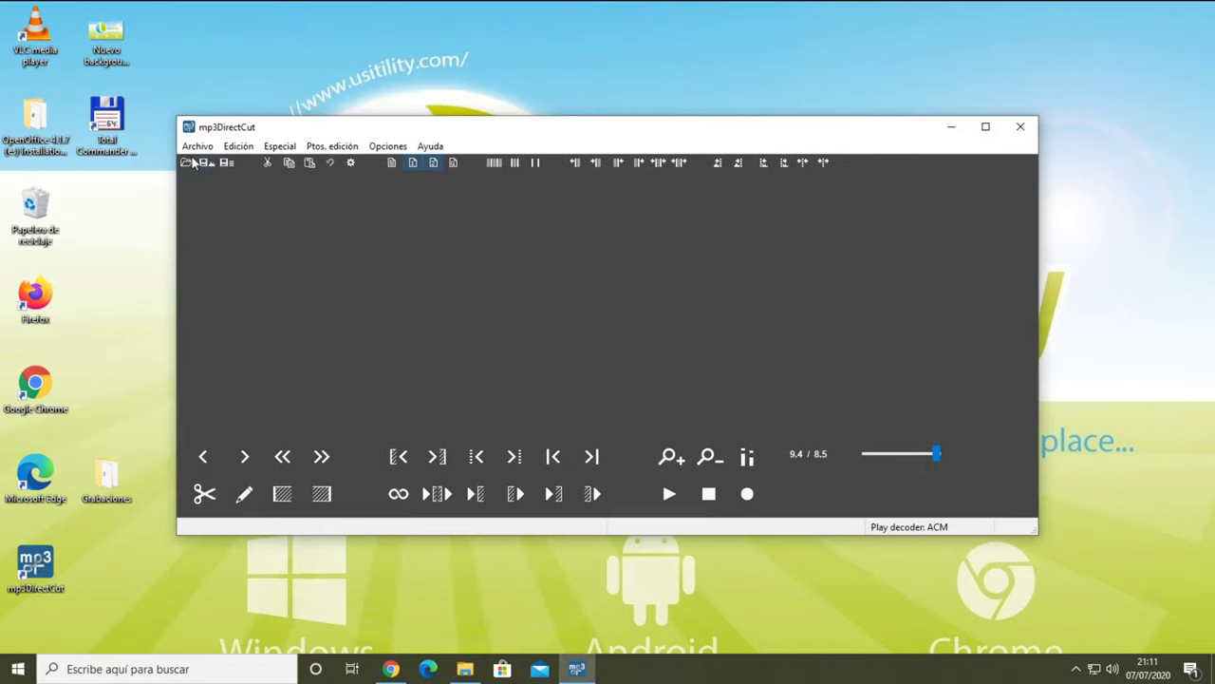
pyautogui.click(198, 146)
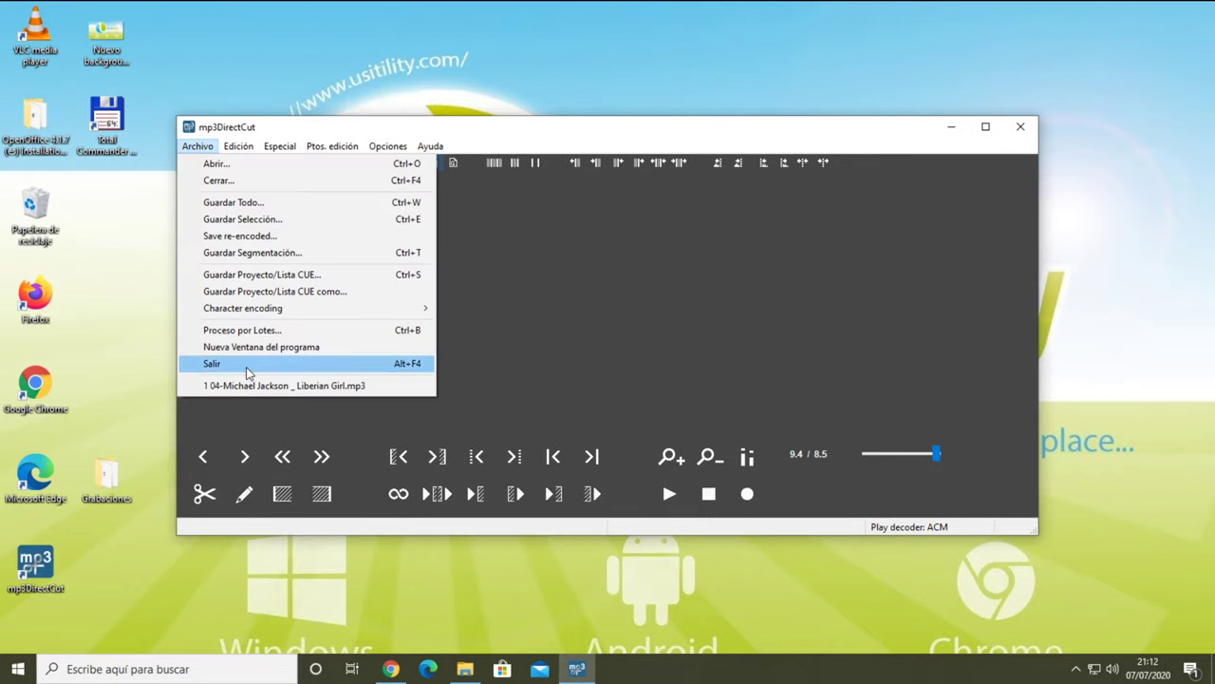
pyautogui.click(284, 387)
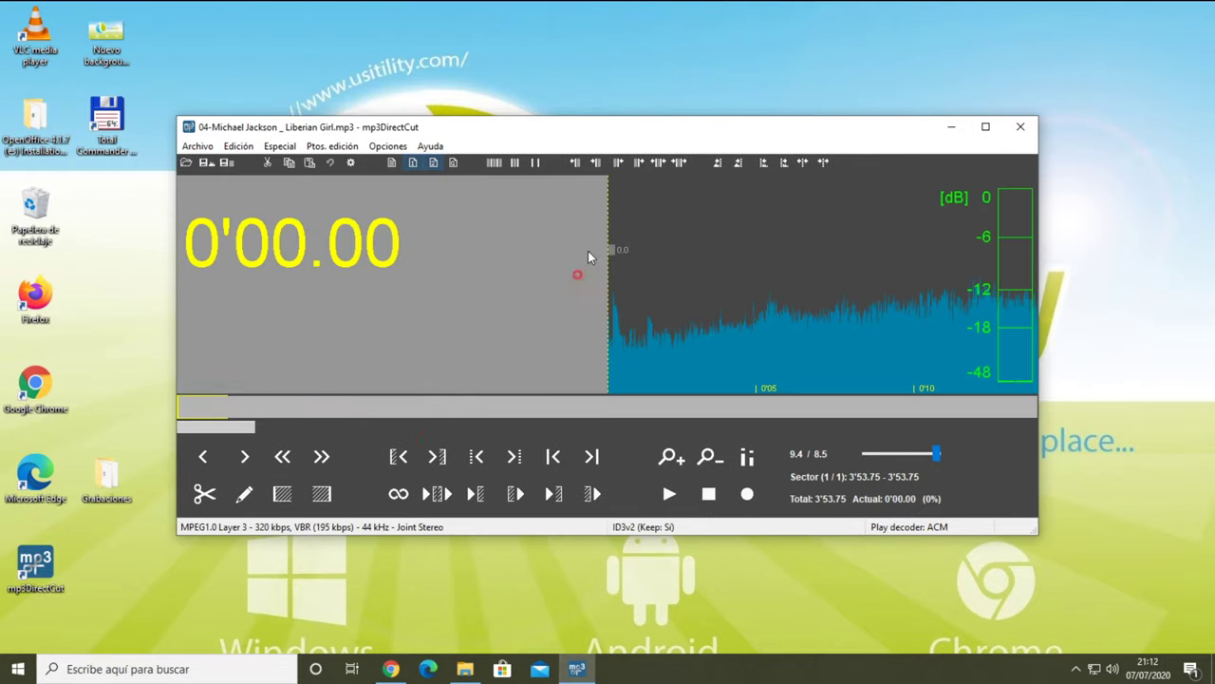
pyautogui.moveTo(613, 133); pyautogui.dragTo(504, 98)
pyautogui.press('space')
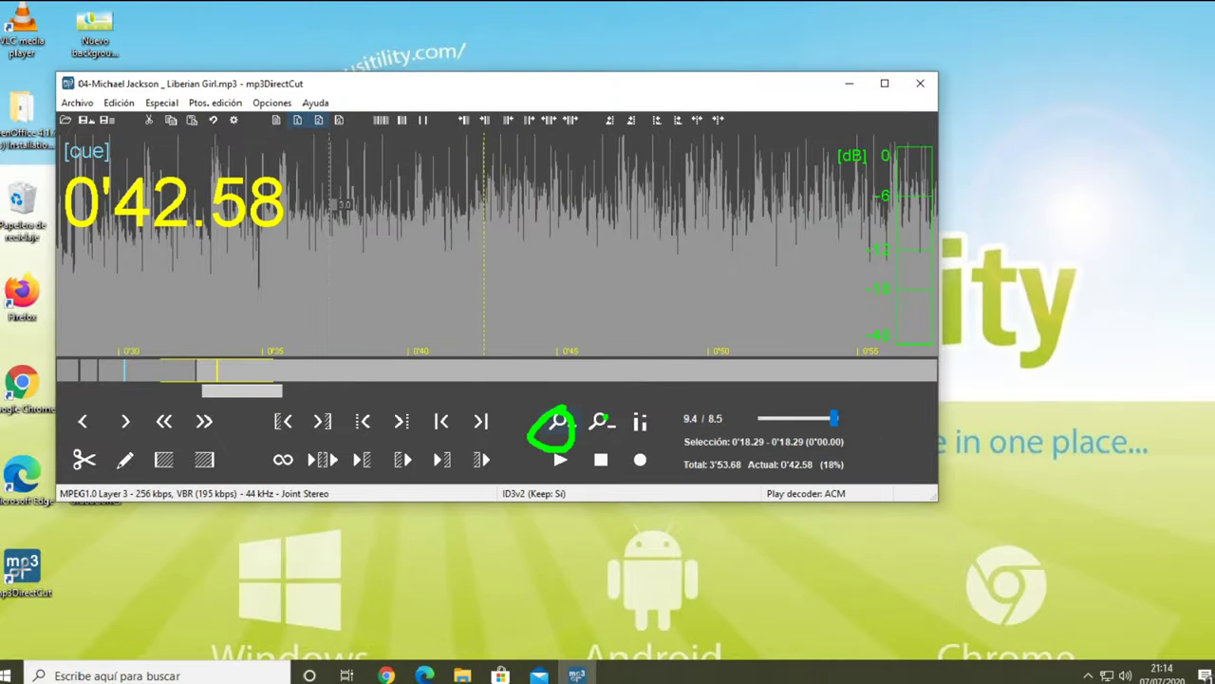
# Step: Examine the track's waveform around 0'42.58 at closer and wider zoom levels
pyautogui.click(558, 421)
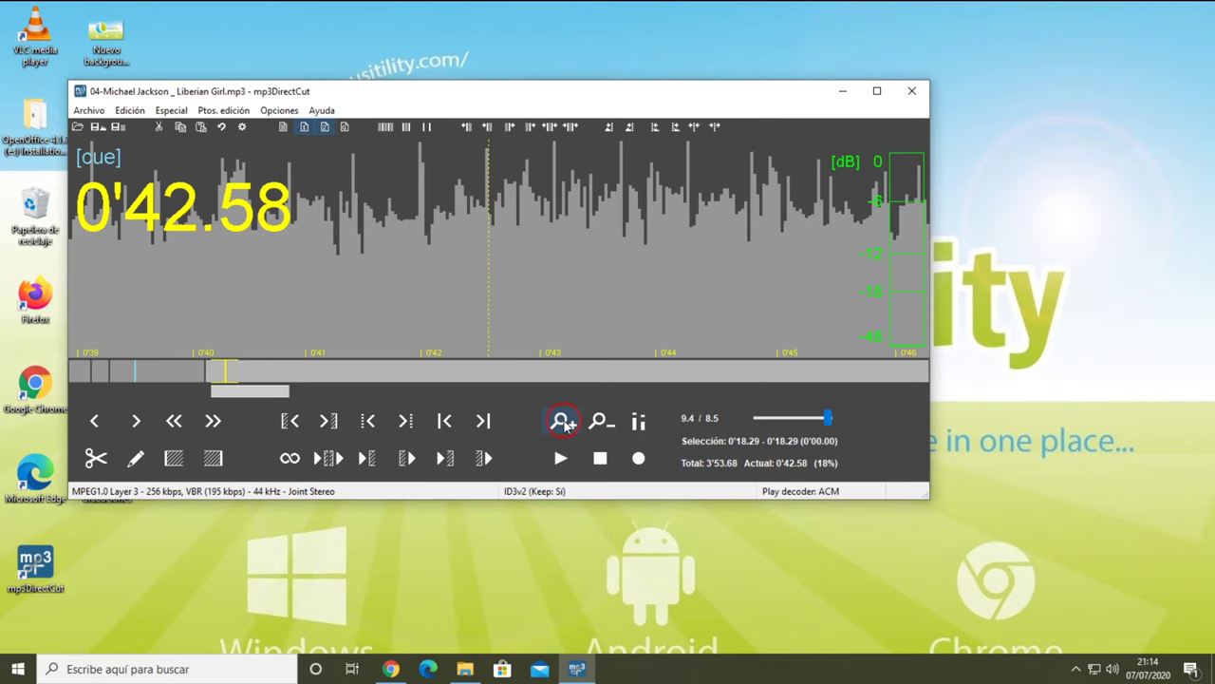
pyautogui.click(599, 422)
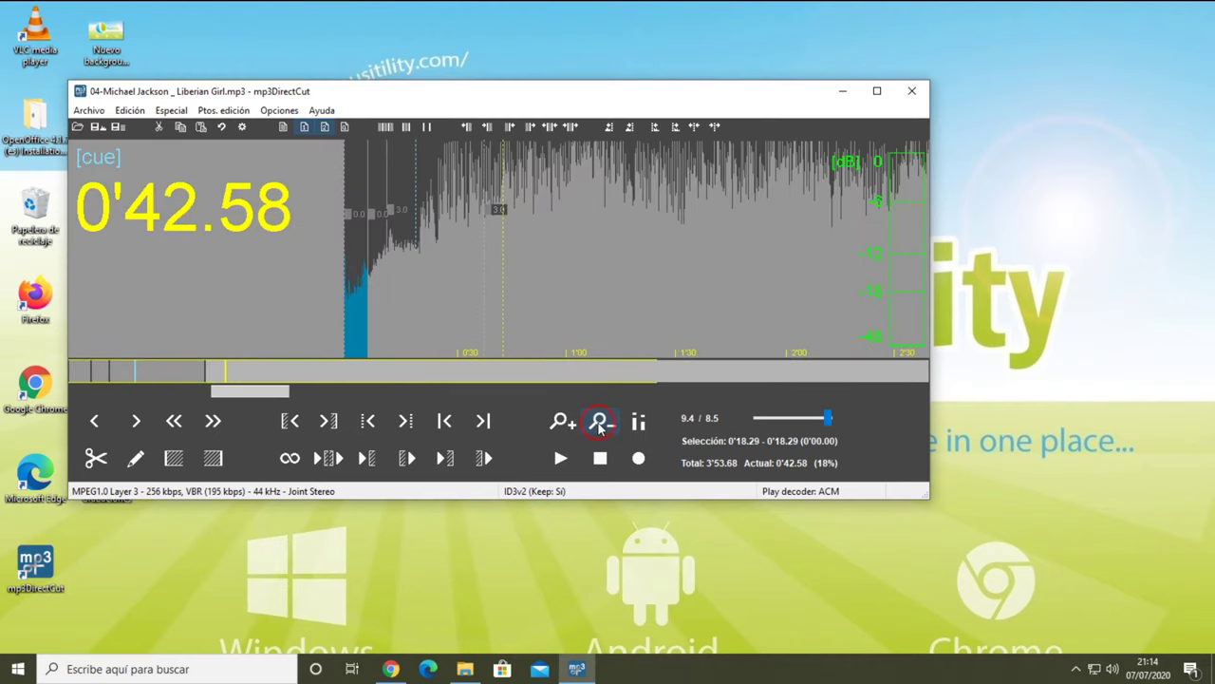
pyautogui.click(561, 422)
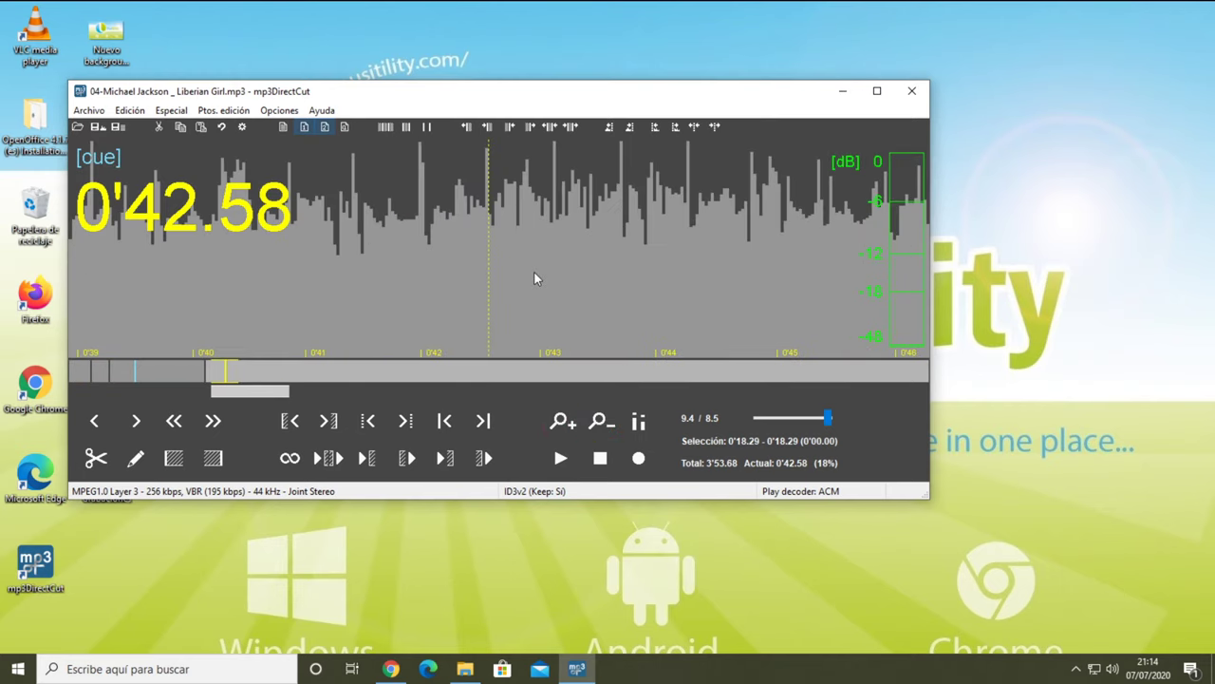
pyautogui.scroll(-1, 533, 273)
pyautogui.scroll(1, 535, 276)
pyautogui.scroll(-1, 534, 279)
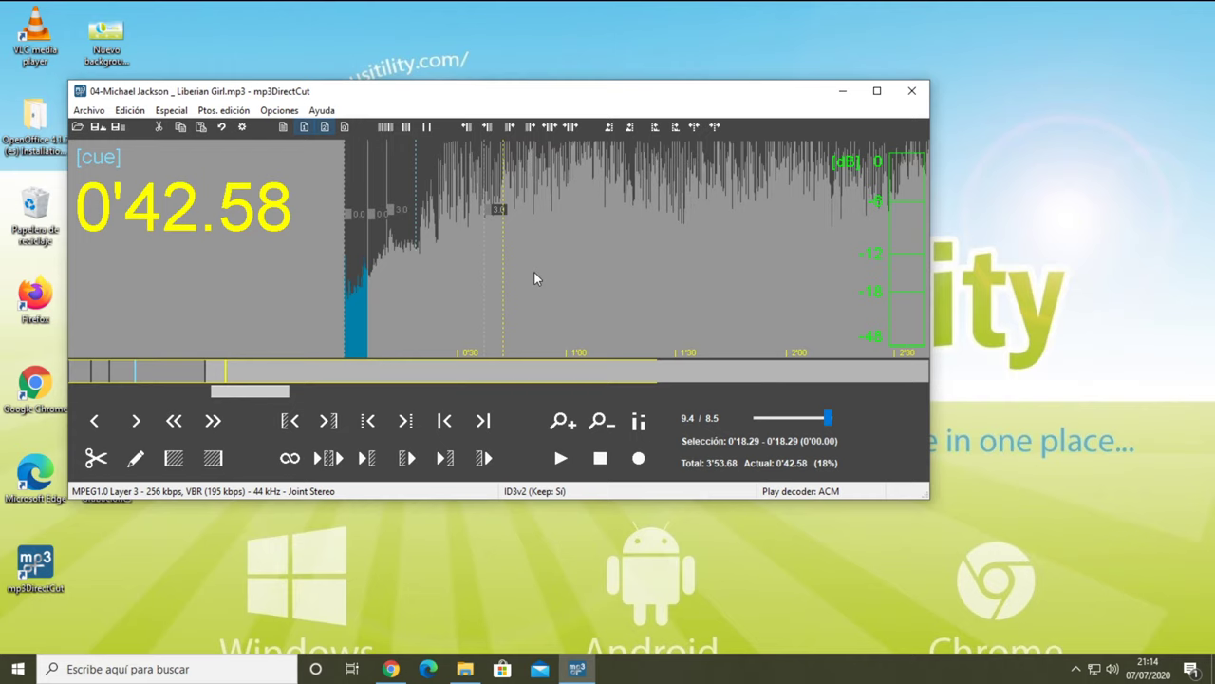
pyautogui.scroll(1, 537, 273)
pyautogui.scroll(-1, 538, 275)
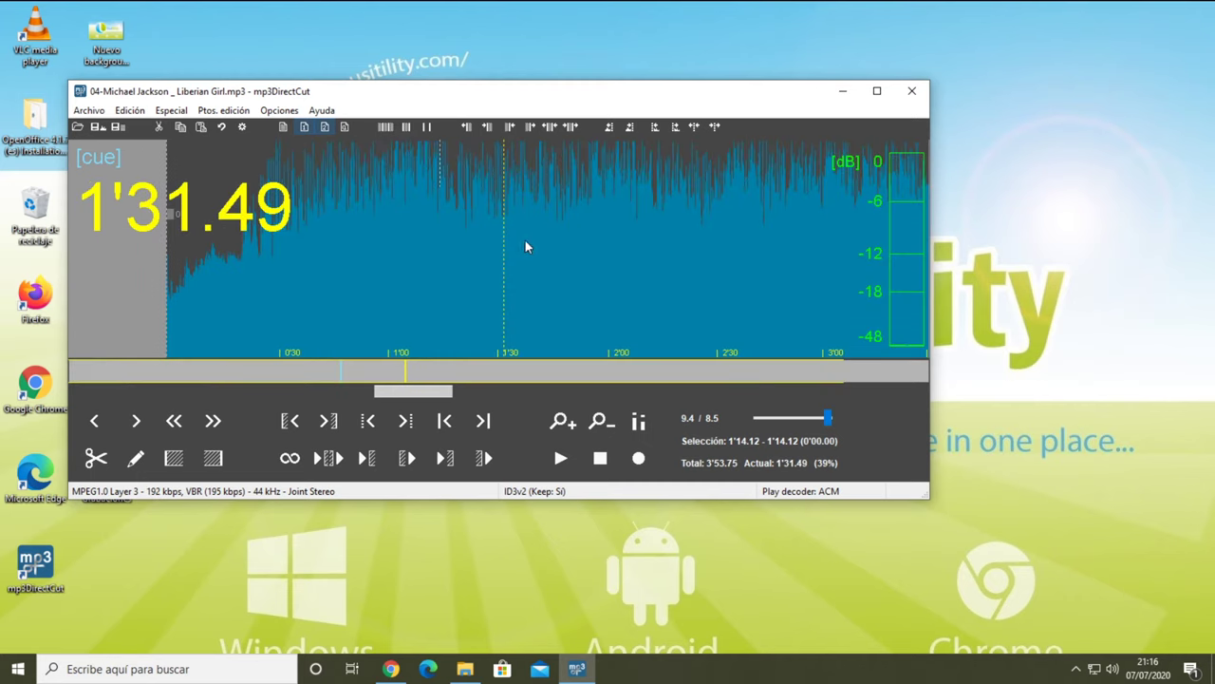
# Step: Select the passage from 1'25.60 to 1'32.05 in the waveform and place the playback position at the selection's start
pyautogui.scroll(3, 452, 238)
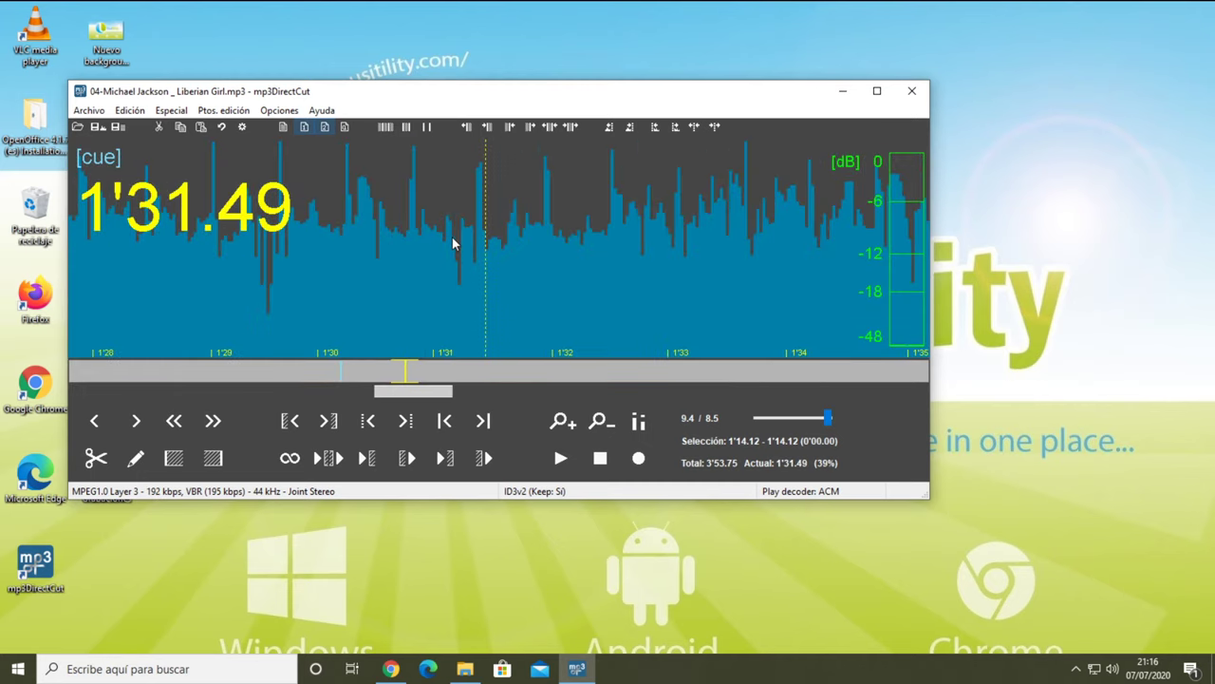
pyautogui.scroll(-1, 452, 243)
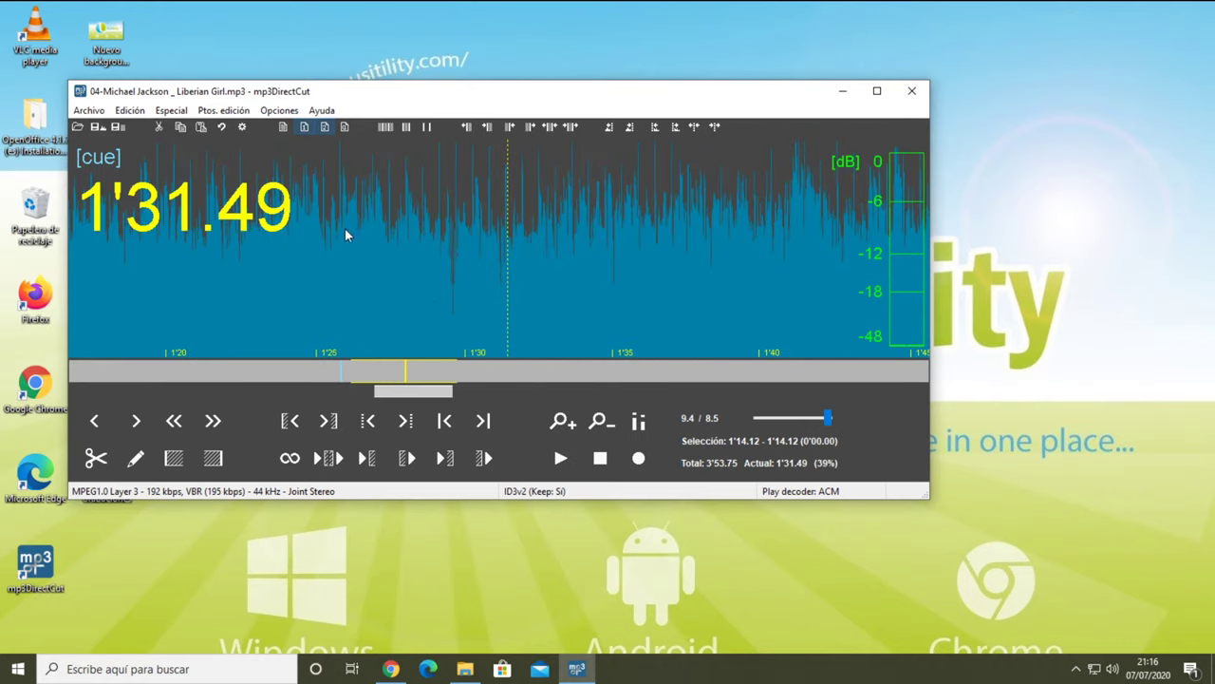
pyautogui.moveTo(335, 237); pyautogui.dragTo(524, 238)
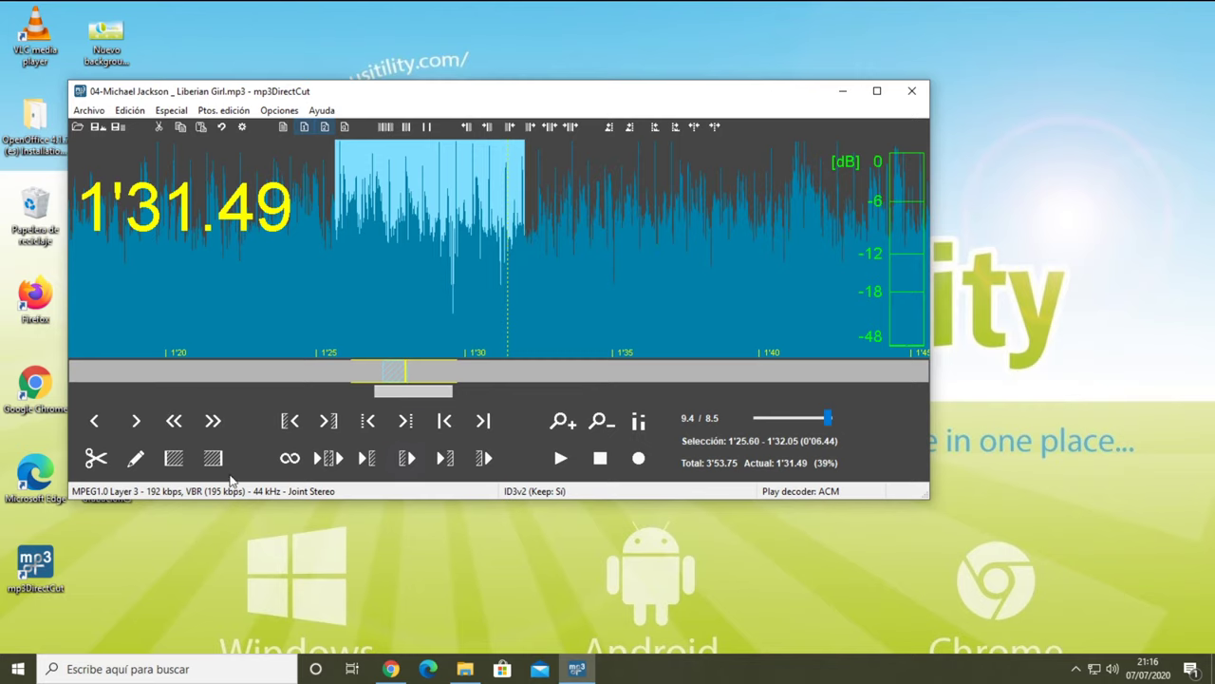
pyautogui.click(561, 459)
pyautogui.click(289, 421)
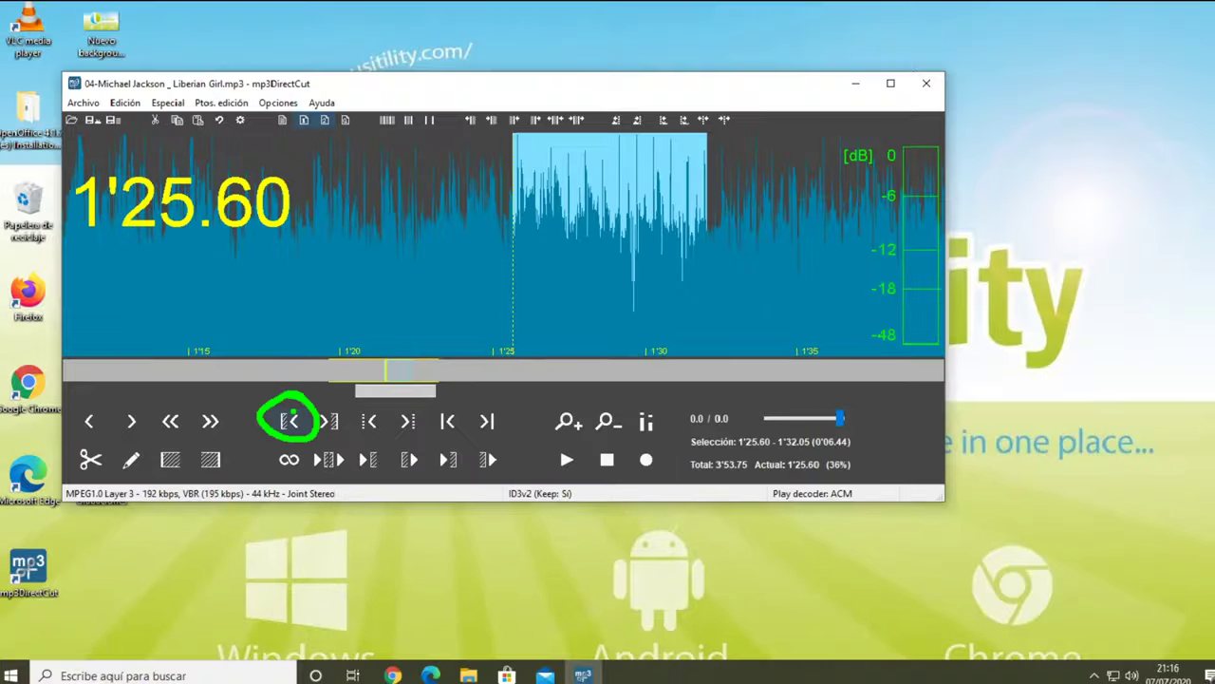
pyautogui.click(328, 421)
pyautogui.click(290, 421)
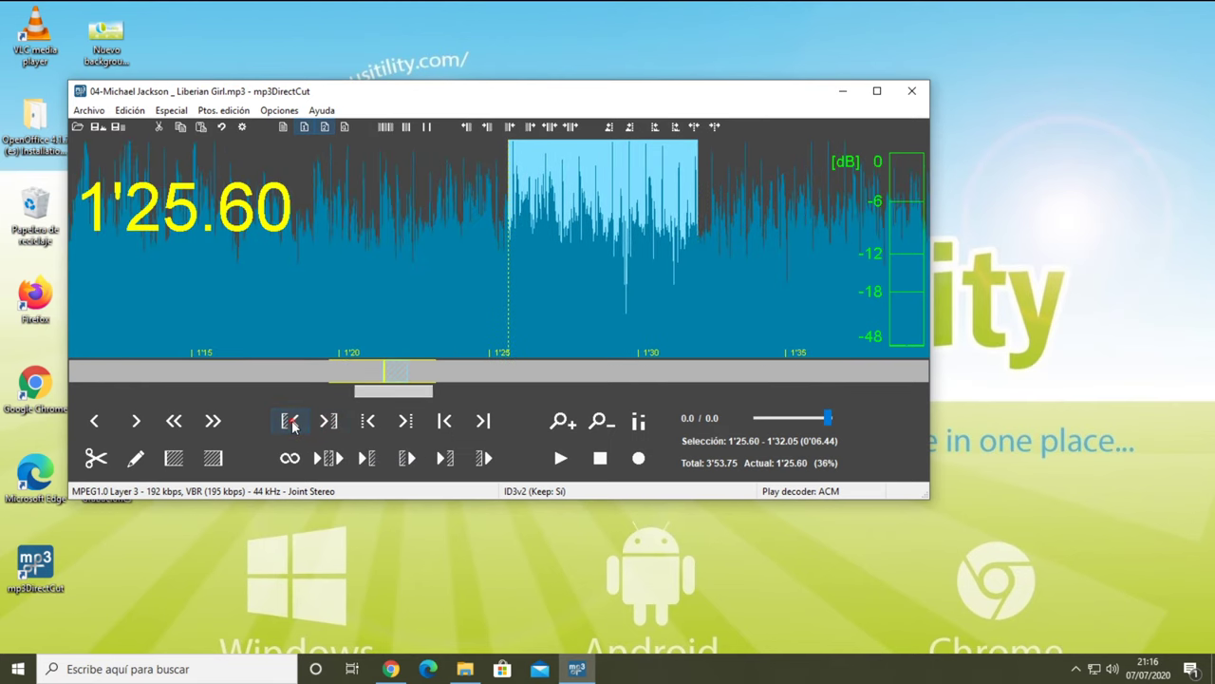
# Step: Play the selected passage in a loop and stop playback at about 1'28
pyautogui.click(286, 460)
pyautogui.click(289, 455)
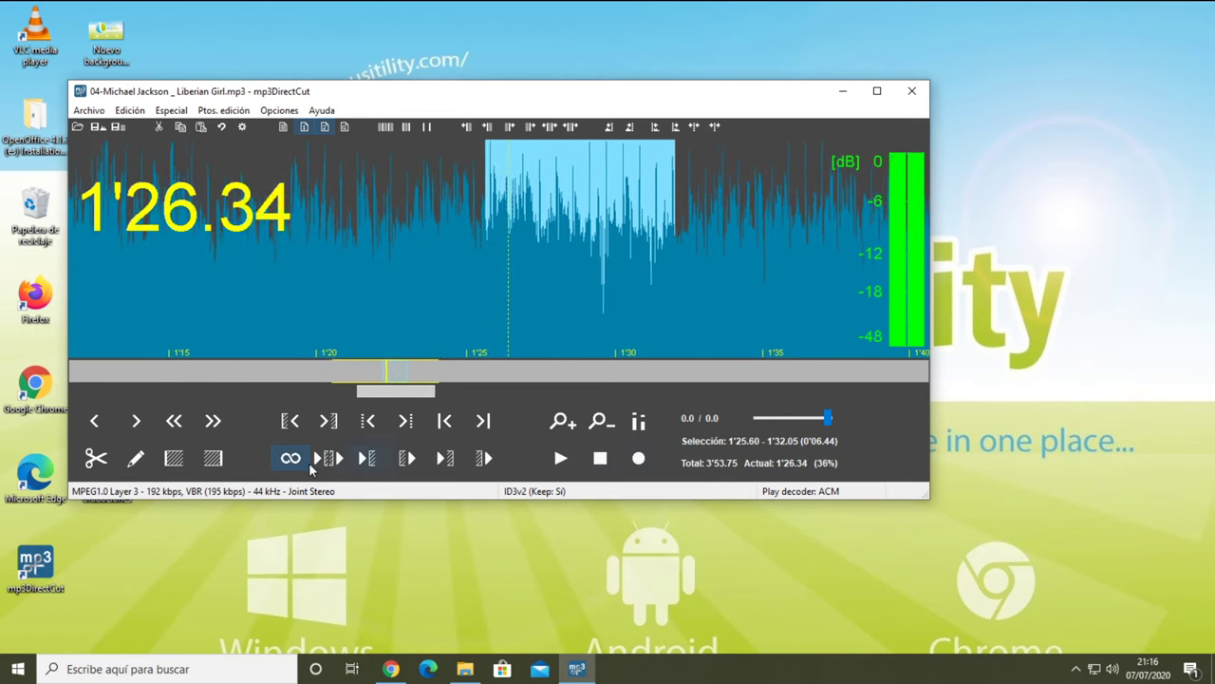
pyautogui.click(600, 459)
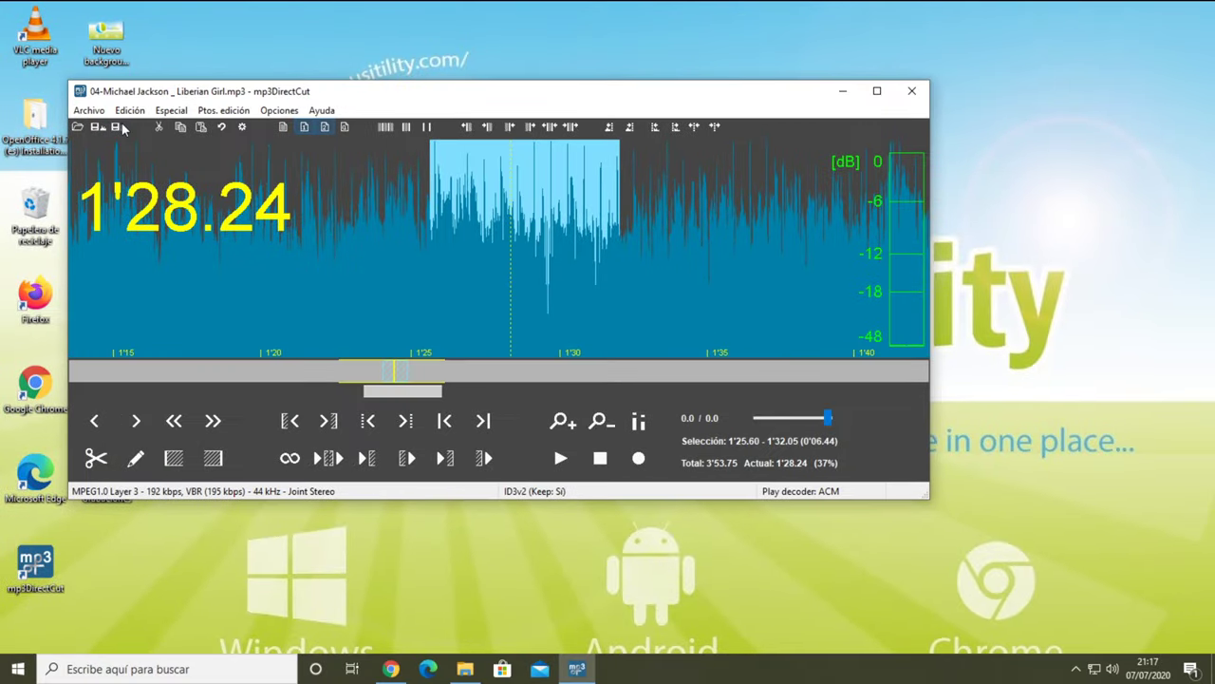
# Step: Cut the selected passage out of the track
pyautogui.click(132, 124)
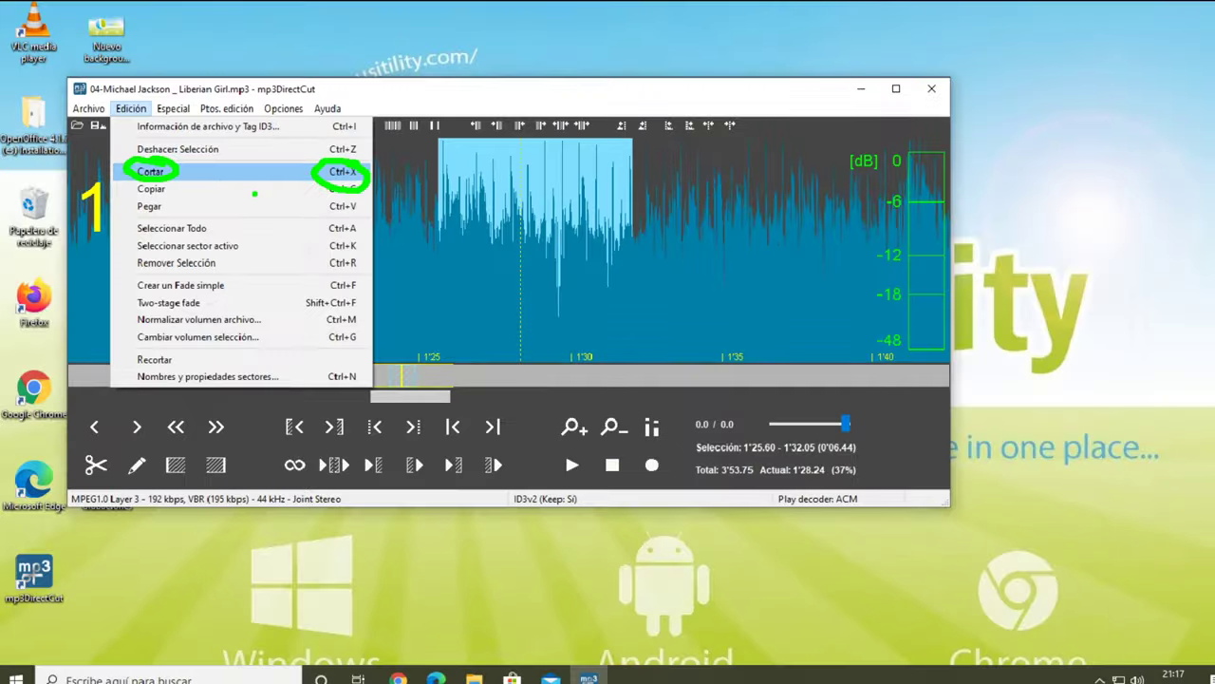
pyautogui.click(150, 171)
pyautogui.click(111, 48)
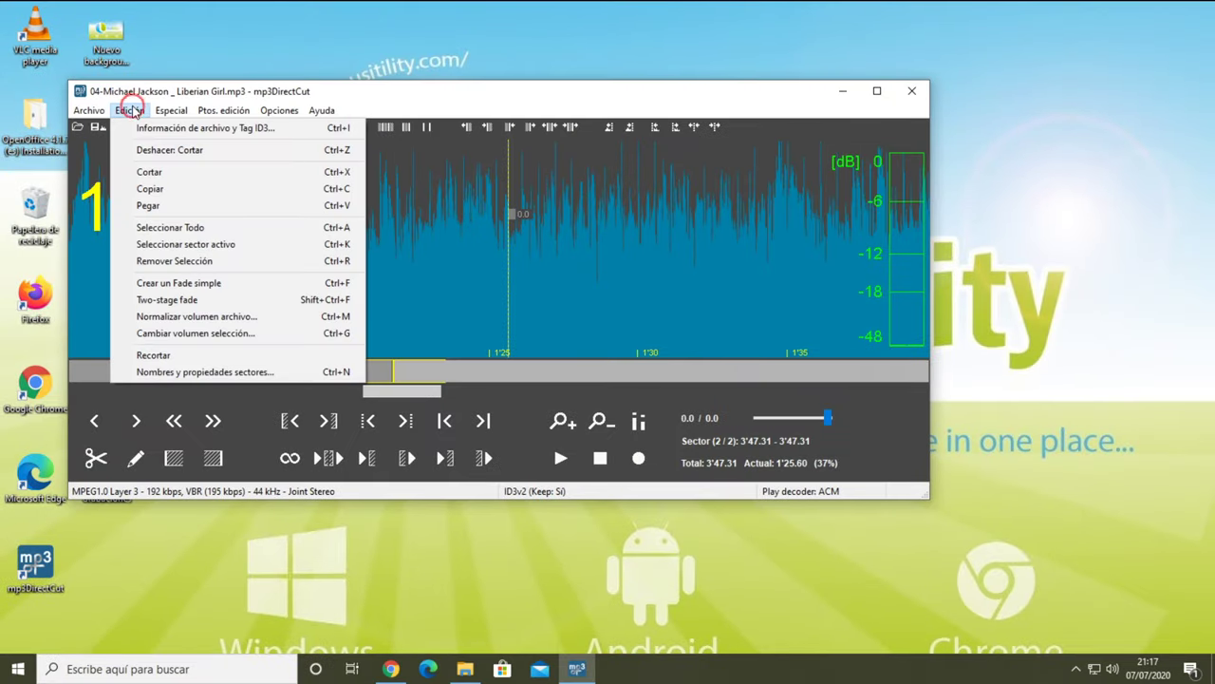
# Step: Select the passage from 1'25.56 to 1'31.50, cut it twice in different ways, and undo each cut
pyautogui.click(456, 206)
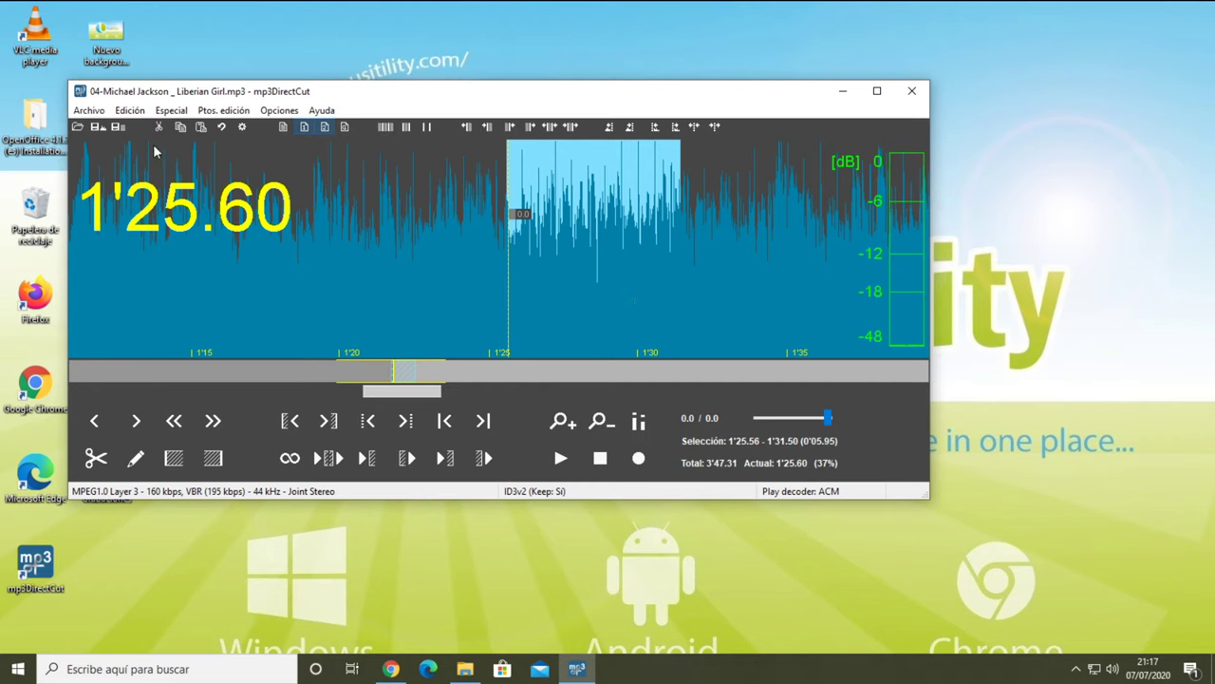
pyautogui.click(130, 110)
pyautogui.click(150, 169)
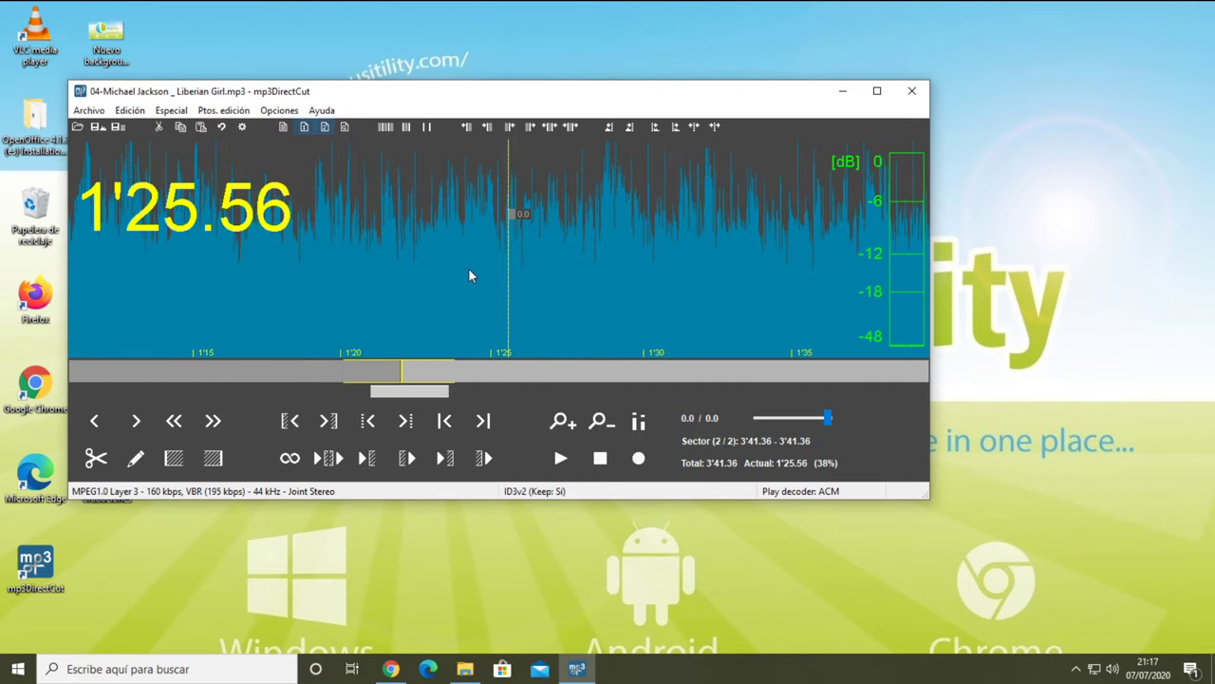
pyautogui.hotkey('ctrl', 'z')
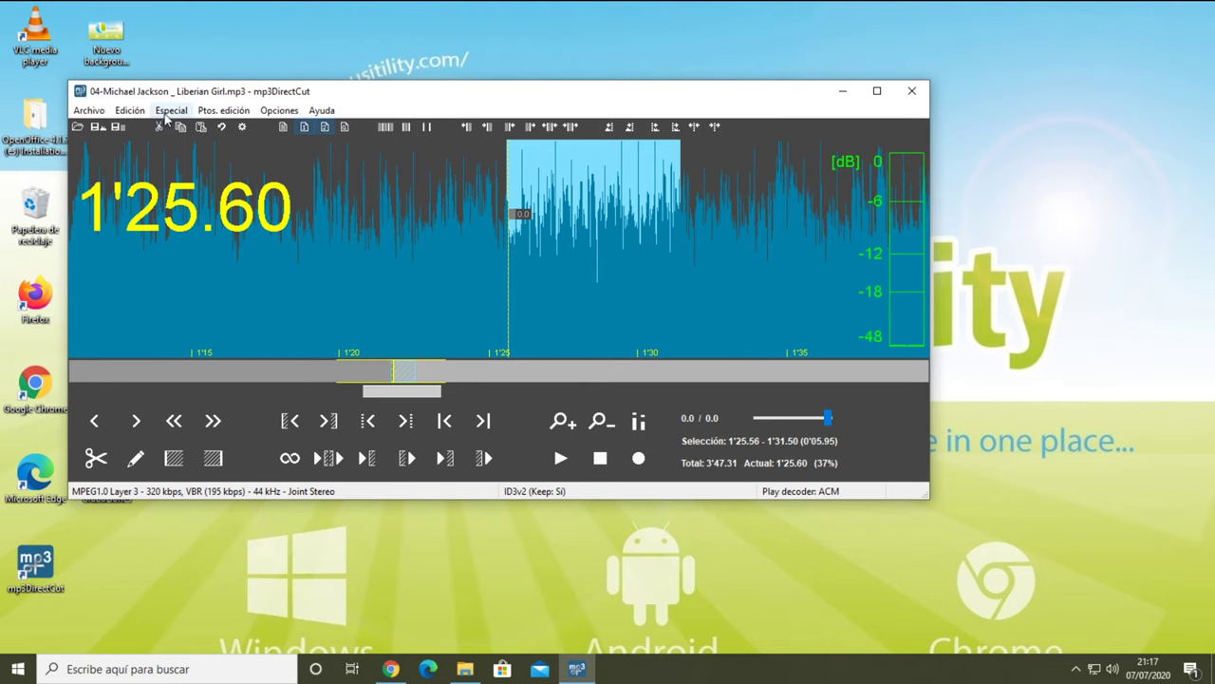
pyautogui.click(159, 127)
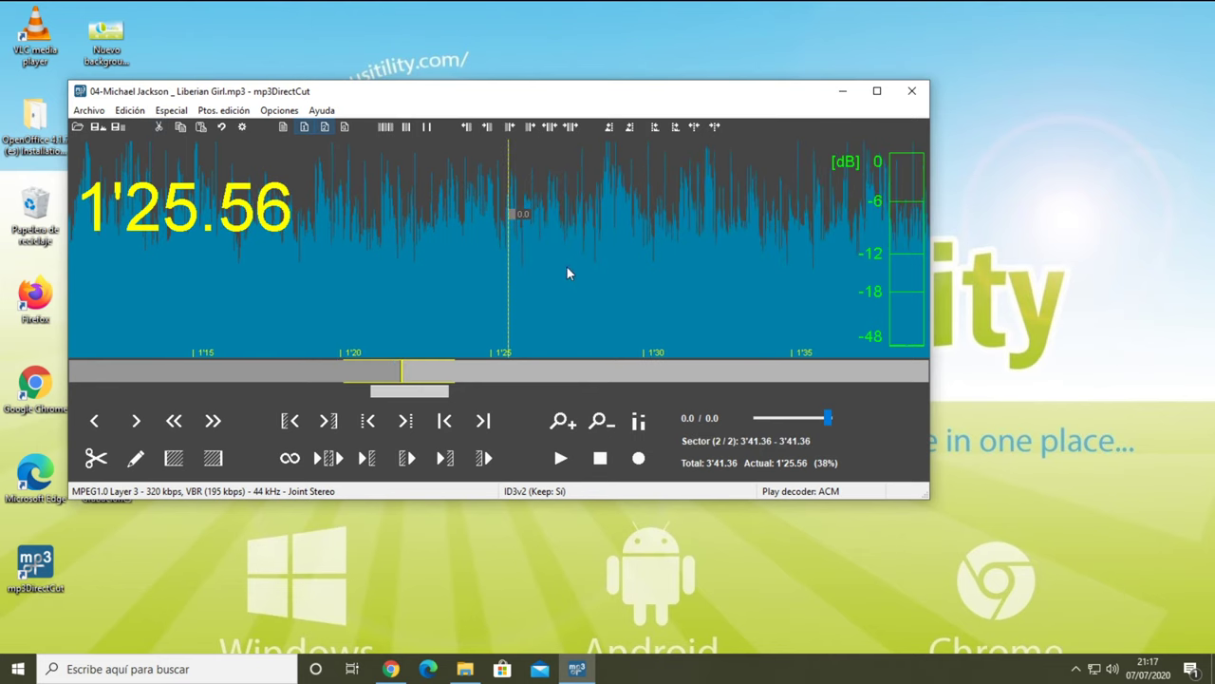
pyautogui.hotkey('ctrl', 'z')
# Step: Try selecting the passages from 1'22.45 to 1'30.47, 1'19.63 to 1'34.32, and 1'22.64 to 1'28.61
pyautogui.click(456, 268)
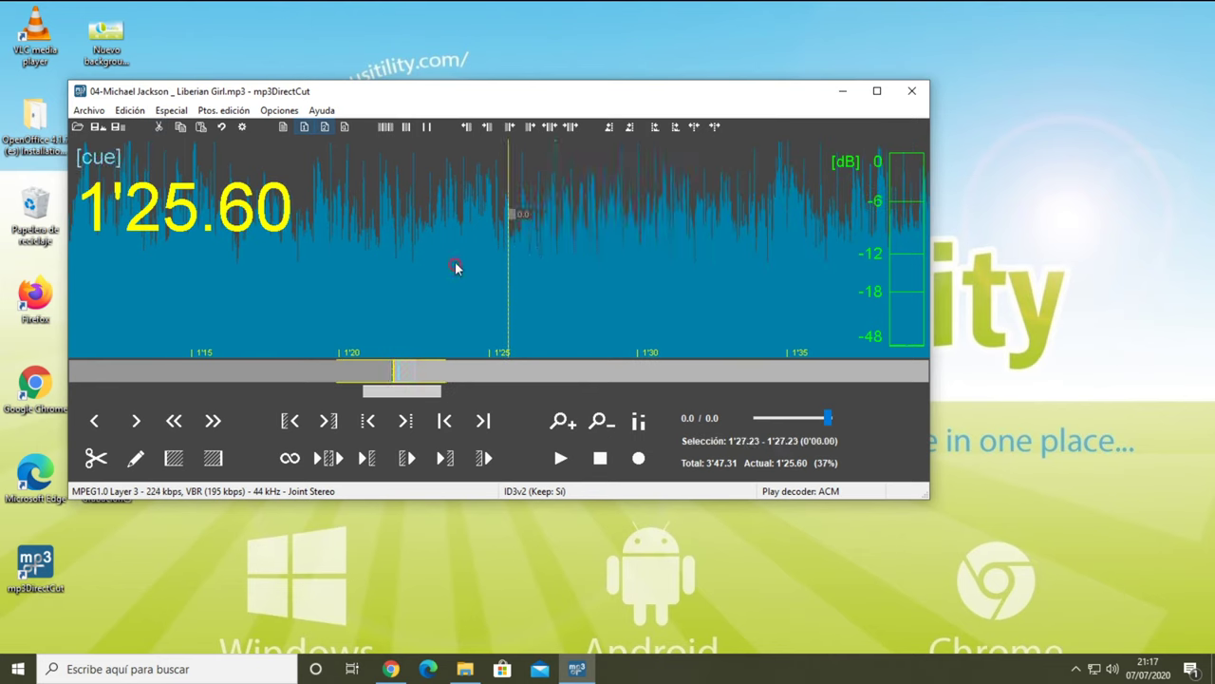
pyautogui.click(415, 294)
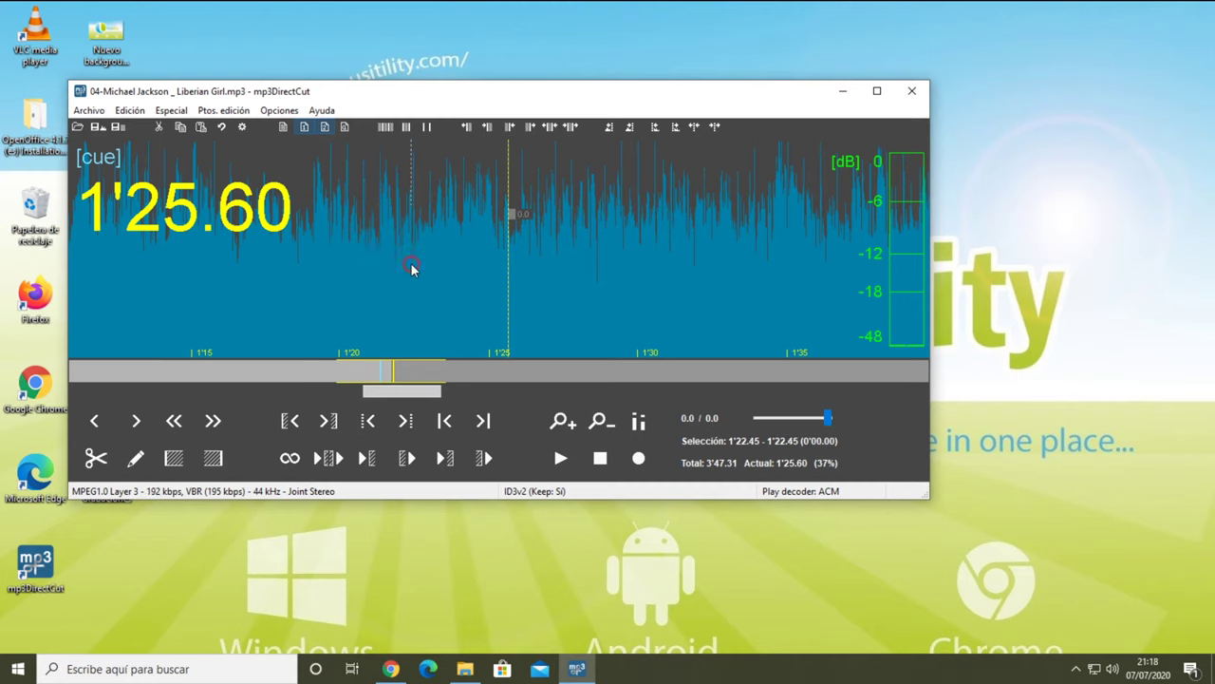
pyautogui.moveTo(412, 269); pyautogui.dragTo(648, 316)
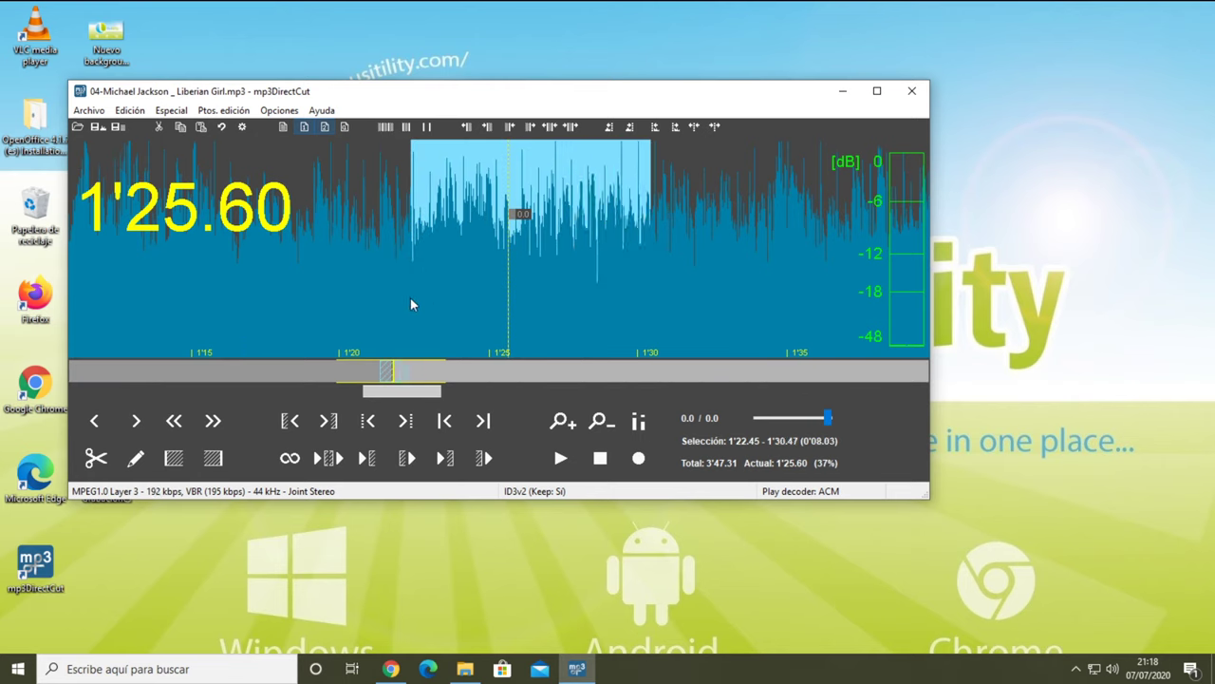
pyautogui.click(328, 273)
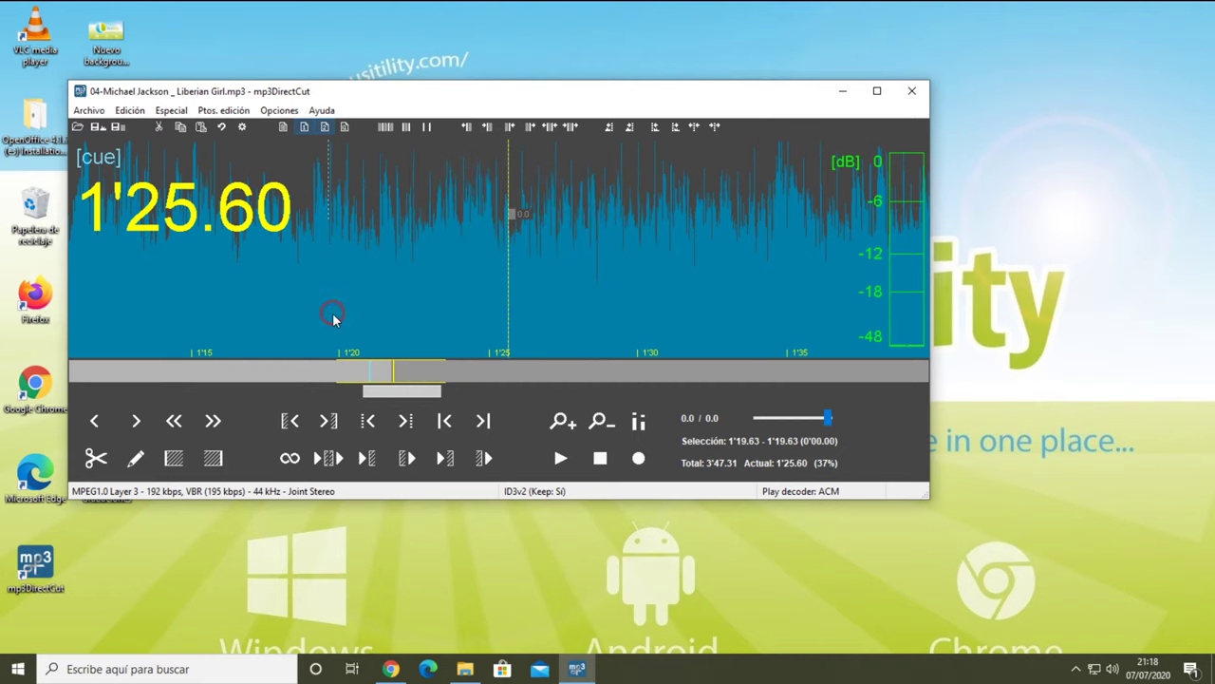
pyautogui.keyDown('shift'); pyautogui.click(766, 266); pyautogui.keyUp('shift')
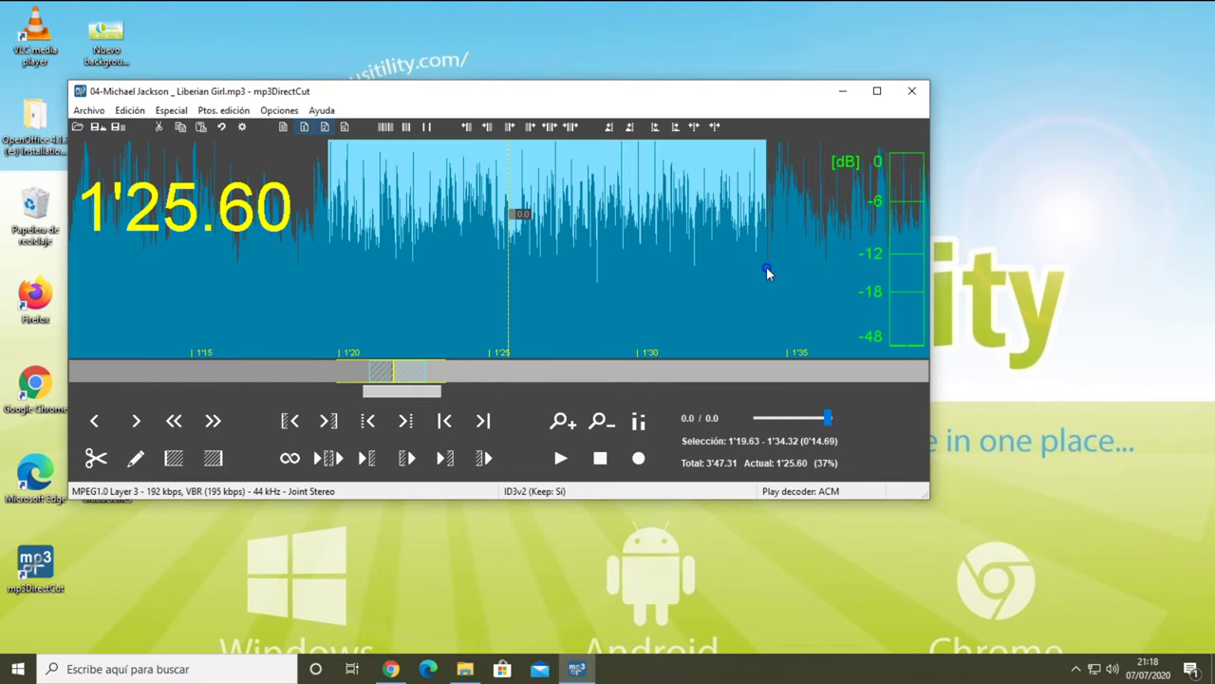
pyautogui.click(416, 169)
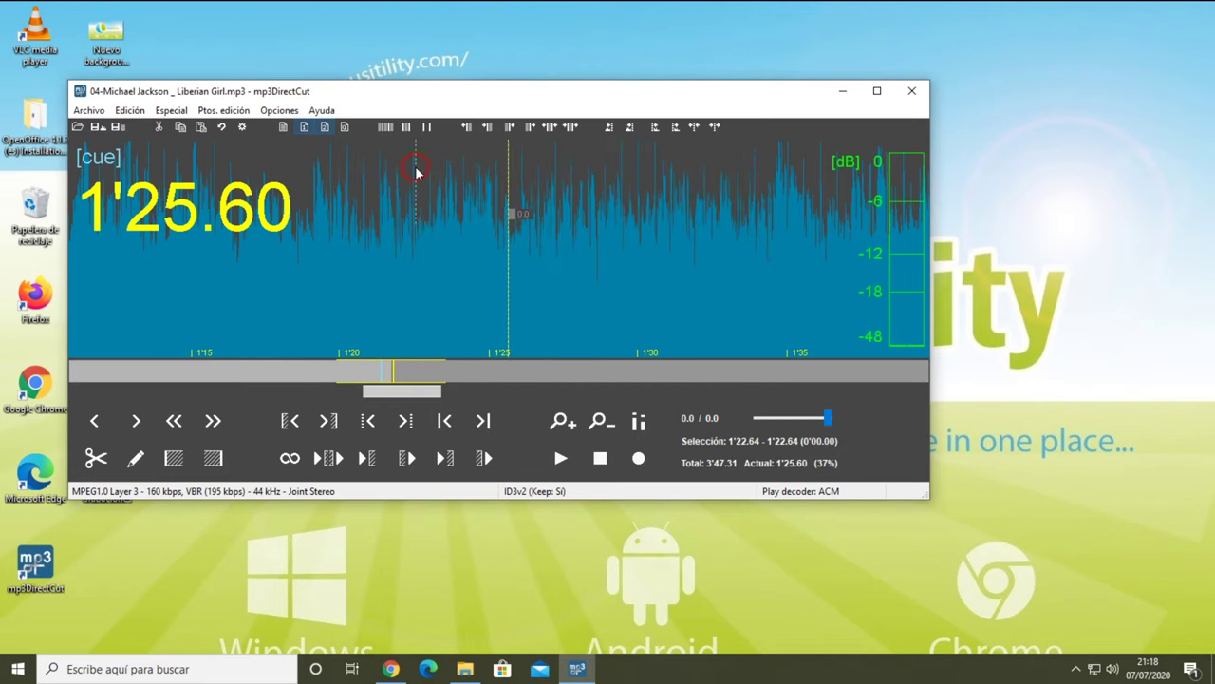
pyautogui.moveTo(418, 171); pyautogui.dragTo(596, 169)
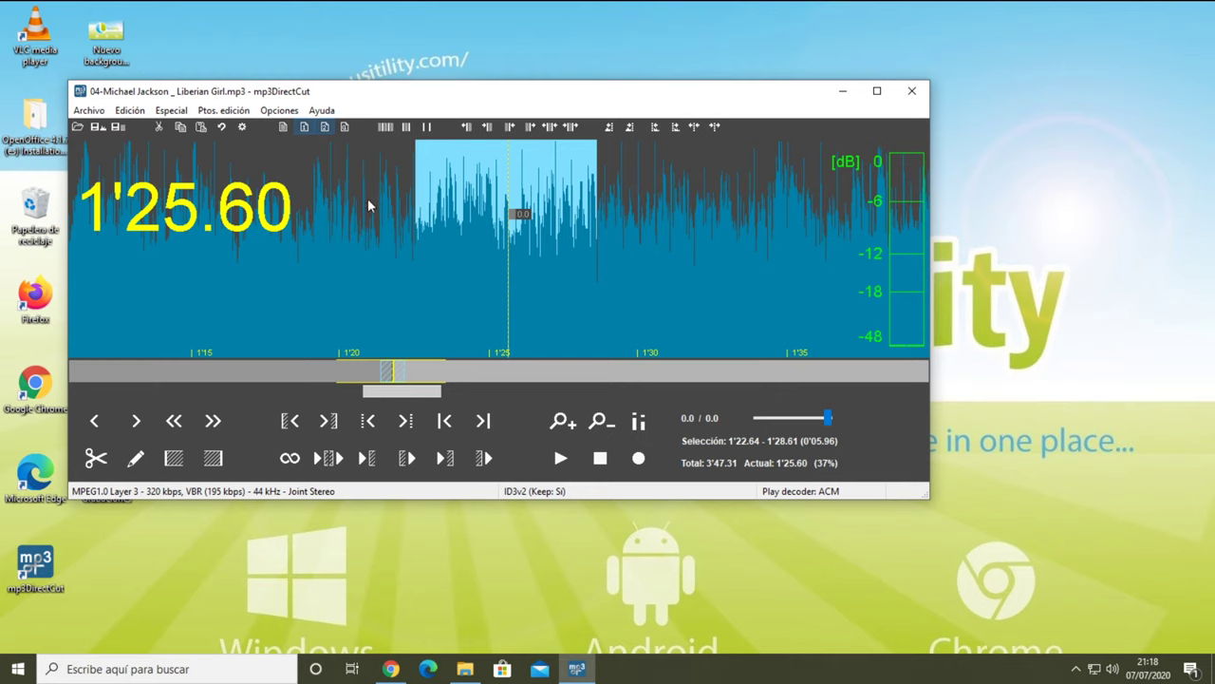
# Step: Replace the current selection with the passage from 1'19.44 to 1'34.58
pyautogui.click(355, 229)
pyautogui.click(326, 323)
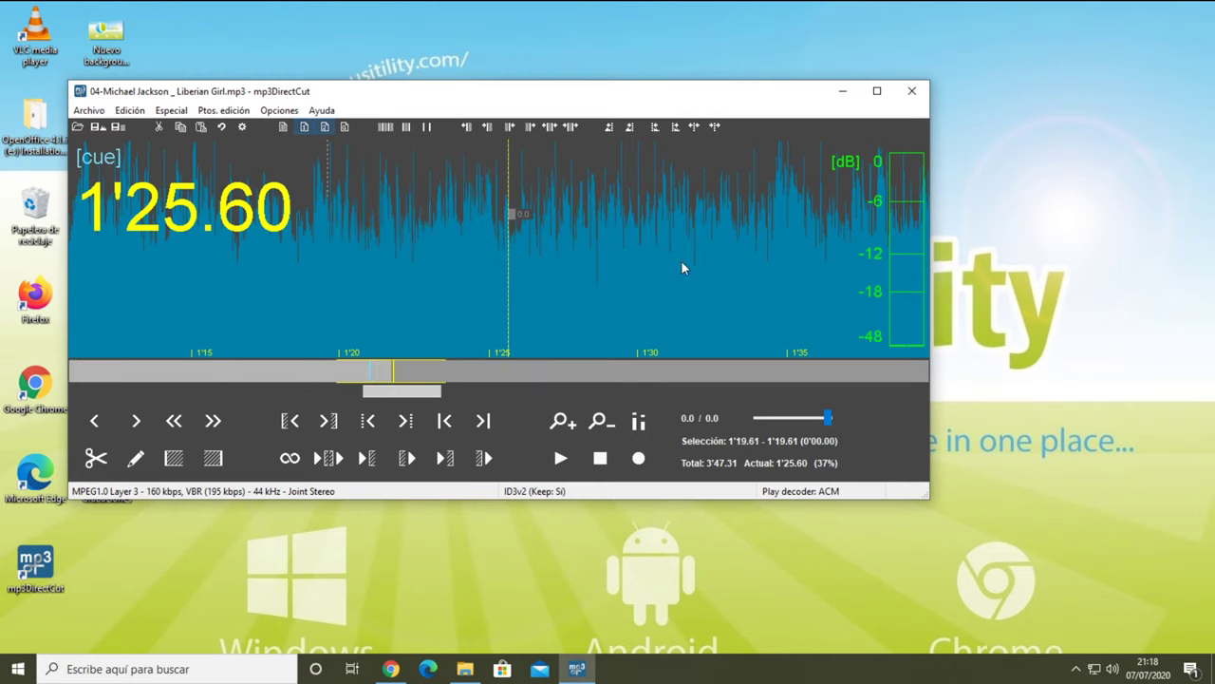
pyautogui.keyDown('shift'); pyautogui.click(759, 290); pyautogui.keyUp('shift')
pyautogui.click(323, 223)
pyautogui.moveTo(322, 218); pyautogui.dragTo(774, 235)
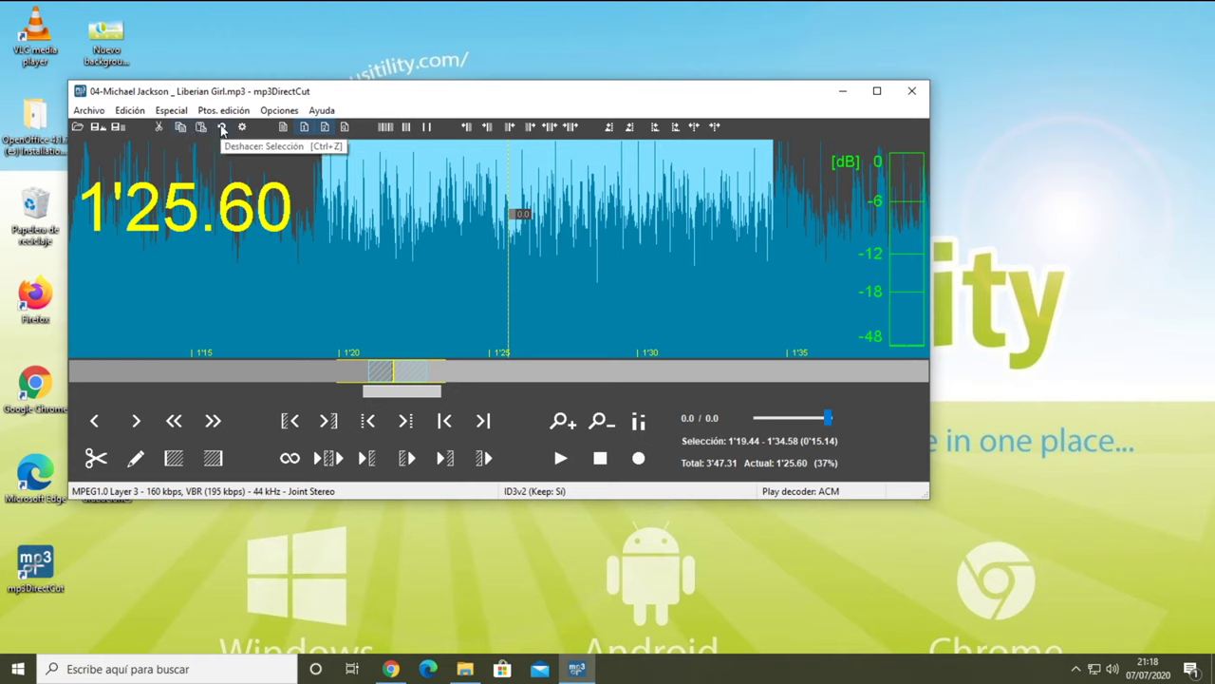
# Step: Bring up the Crear archivo audio dialog, review the file name and the MP3 file type, and cancel saving
pyautogui.click(88, 110)
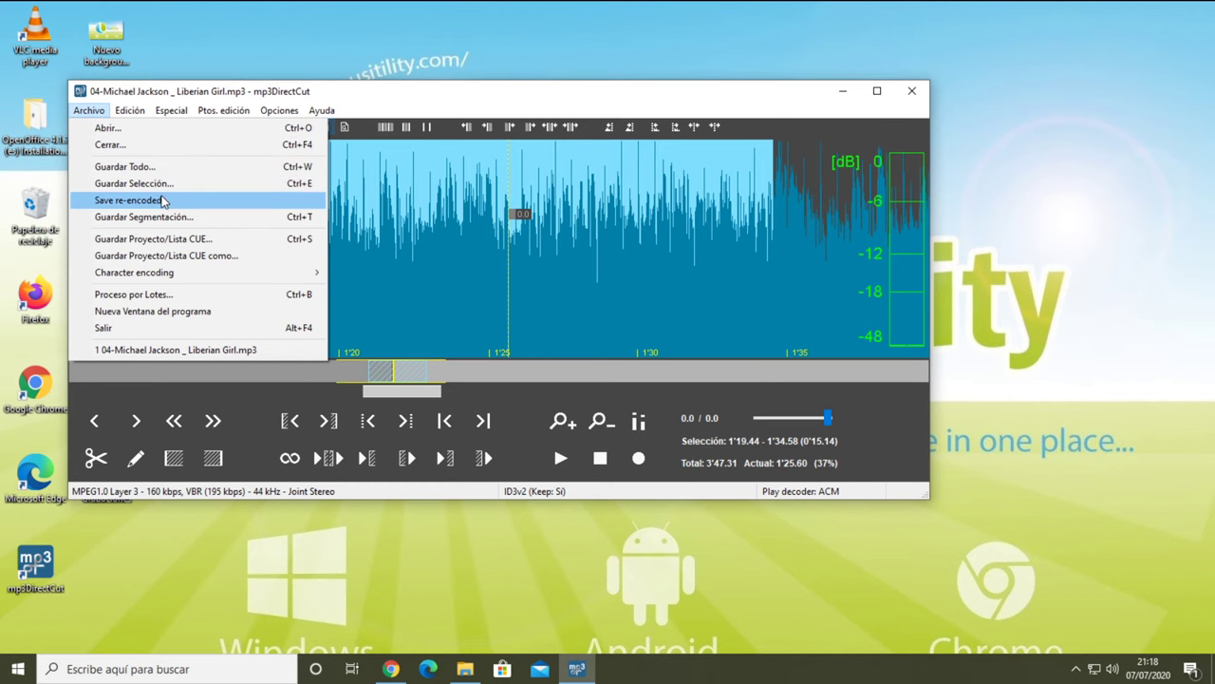
pyautogui.click(164, 199)
pyautogui.click(377, 366)
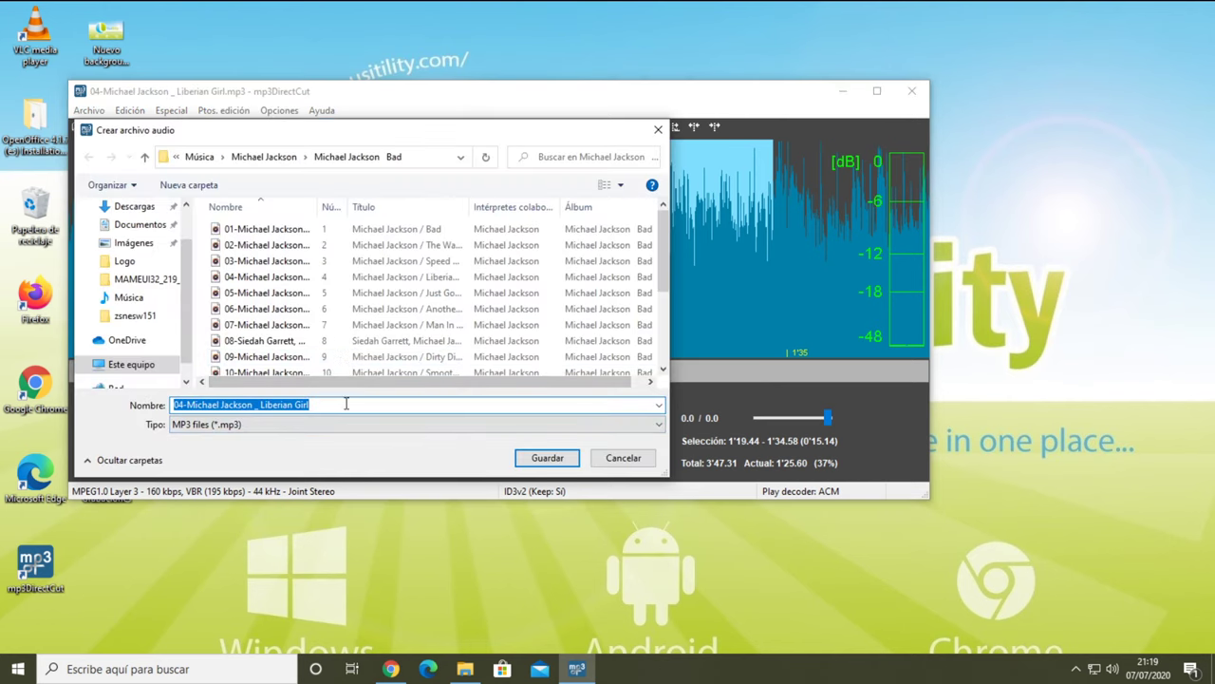
pyautogui.click(396, 423)
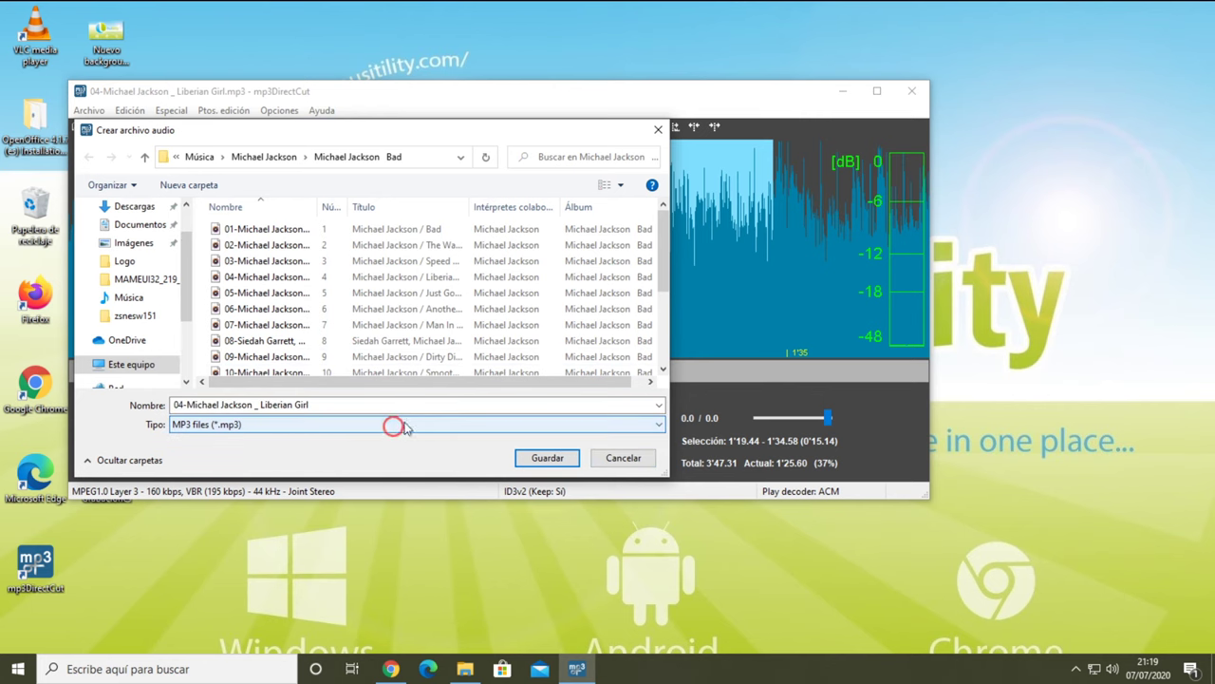
pyautogui.click(627, 461)
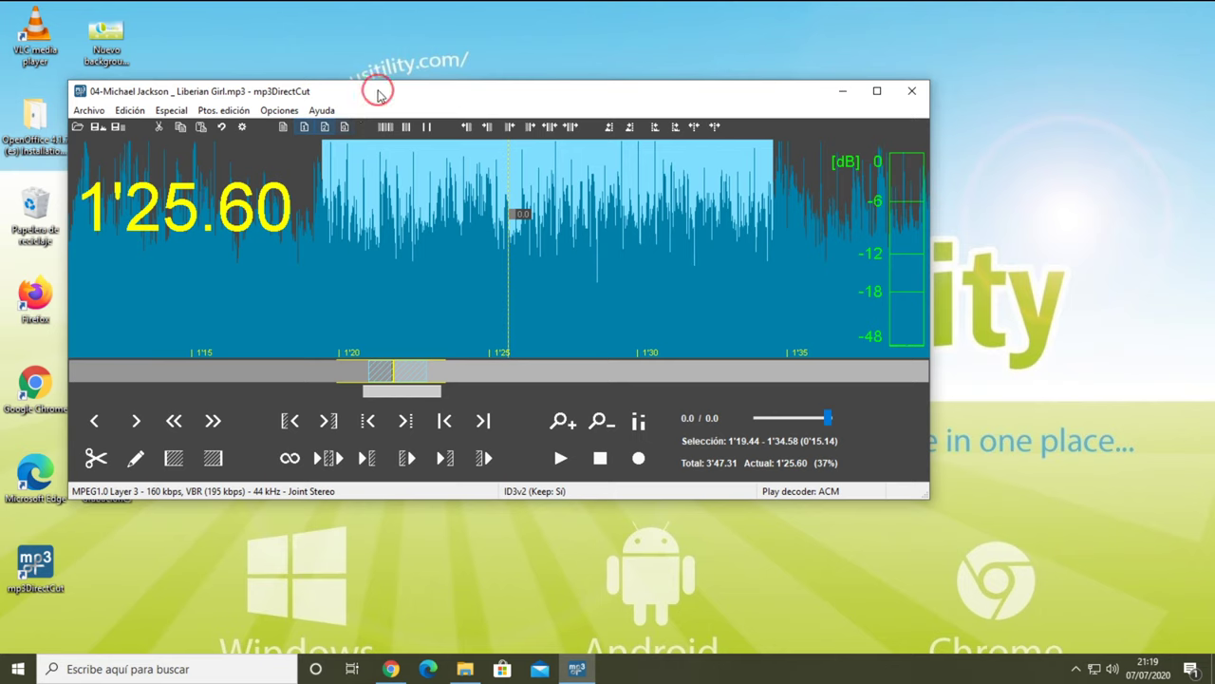
pyautogui.click(279, 111)
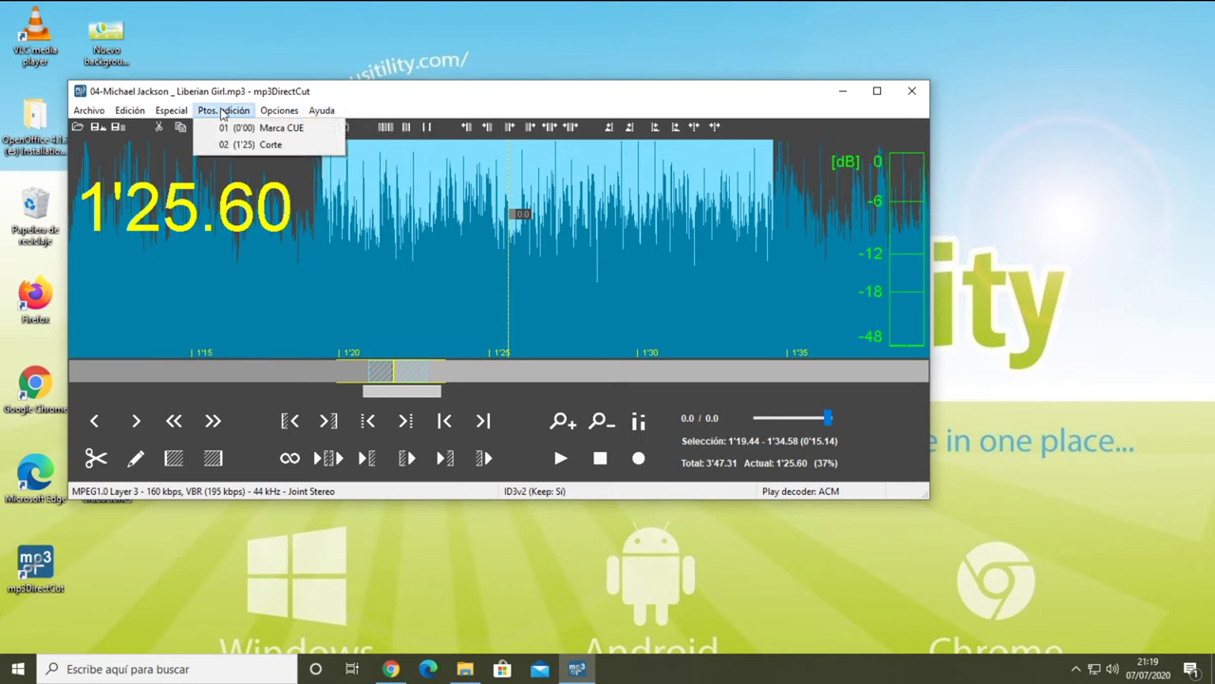
pyautogui.moveTo(163, 112)
pyautogui.moveTo(95, 112)
pyautogui.moveTo(322, 114)
pyautogui.click(574, 113)
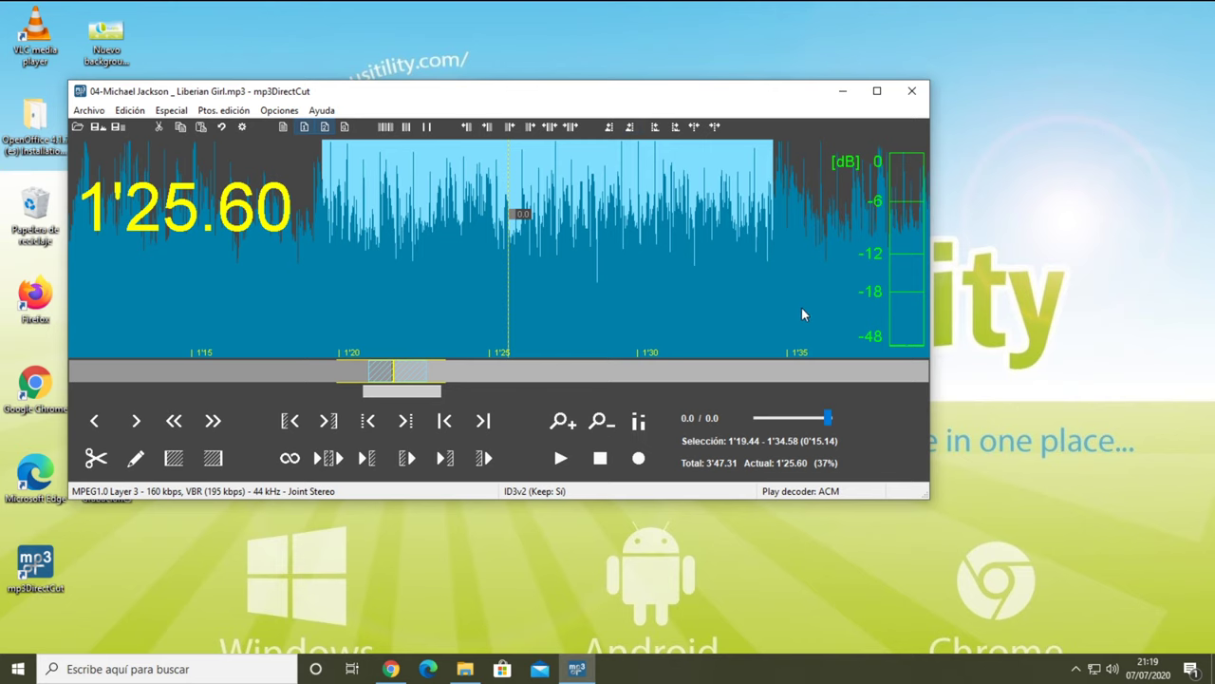
pyautogui.scroll(-6, 714, 288)
pyautogui.scroll(-4, 714, 296)
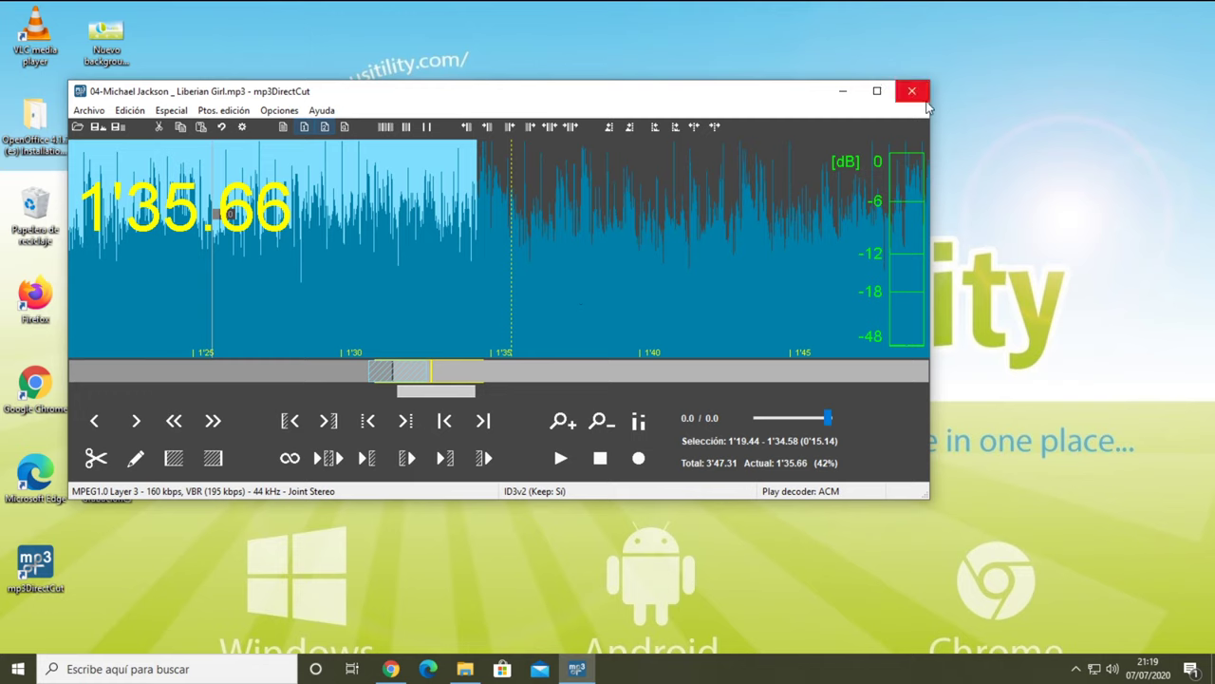
# Step: Close mp3DirectCut without saving the modified project
pyautogui.click(912, 91)
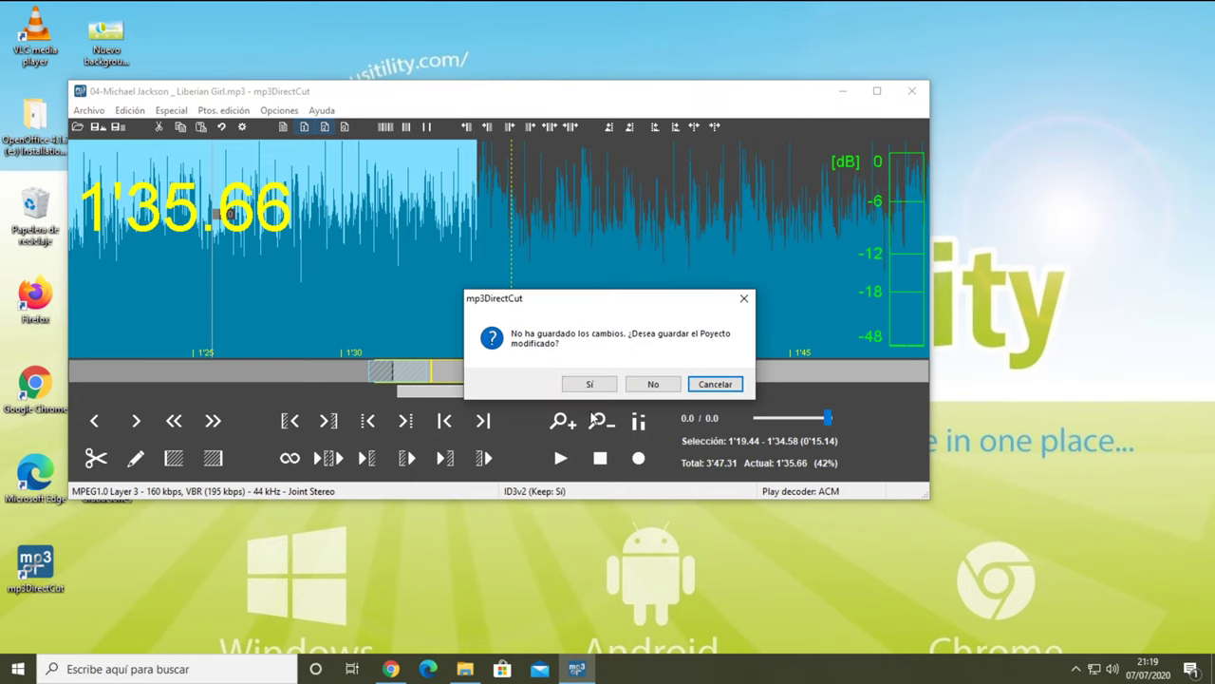
pyautogui.click(652, 382)
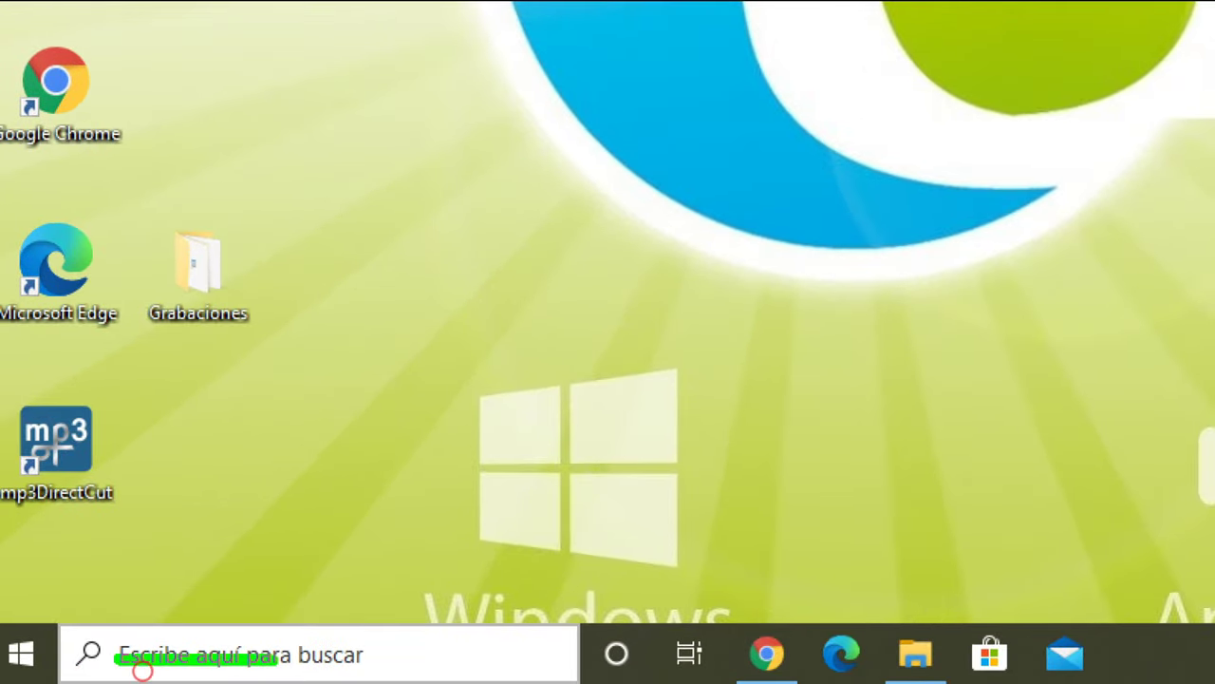
# Step: Search Windows for "quitar" and open Agregar o quitar programas
pyautogui.click(143, 670)
pyautogui.write('quitar')
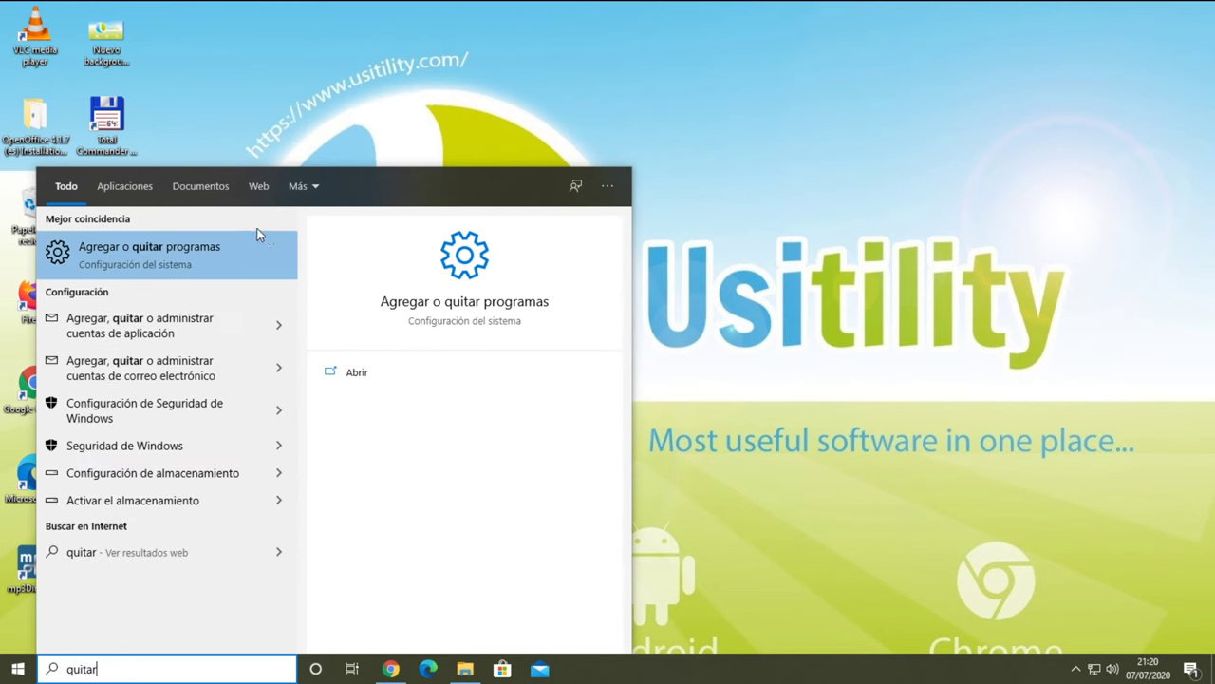
pyautogui.click(209, 246)
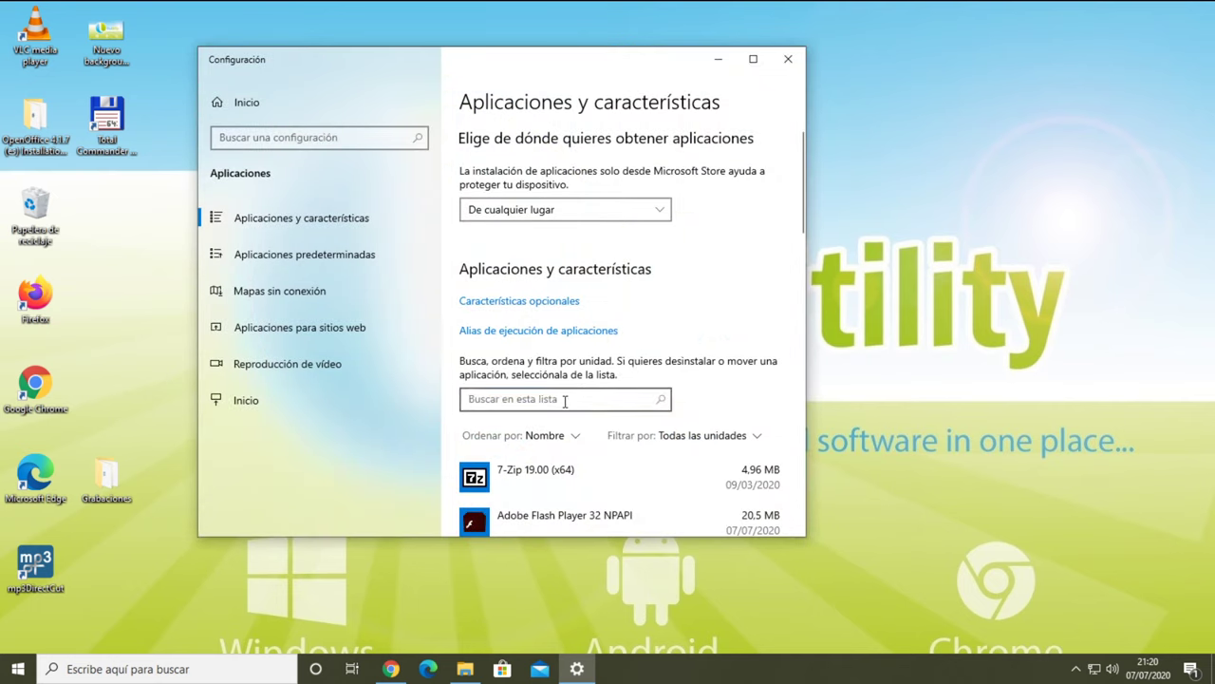
# Step: Search the installed applications for "mp3direc", shorten the search to "mp3dir", and close the Configuración window
pyautogui.click(565, 401)
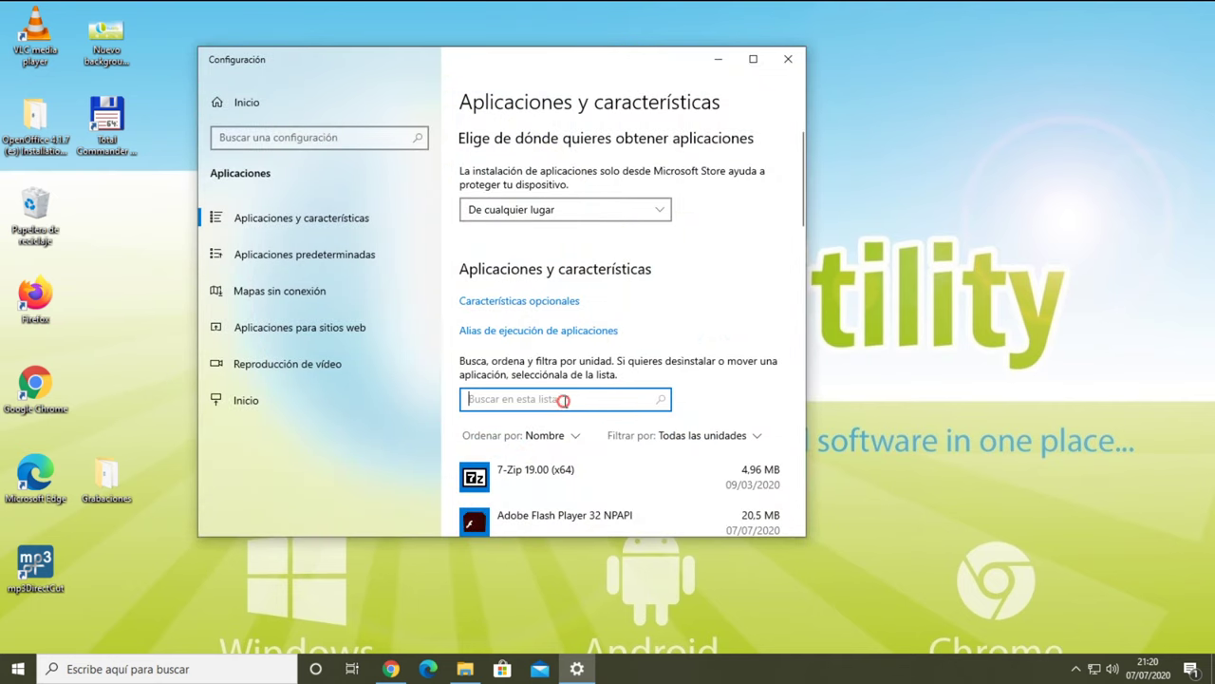
pyautogui.write('mp3di')
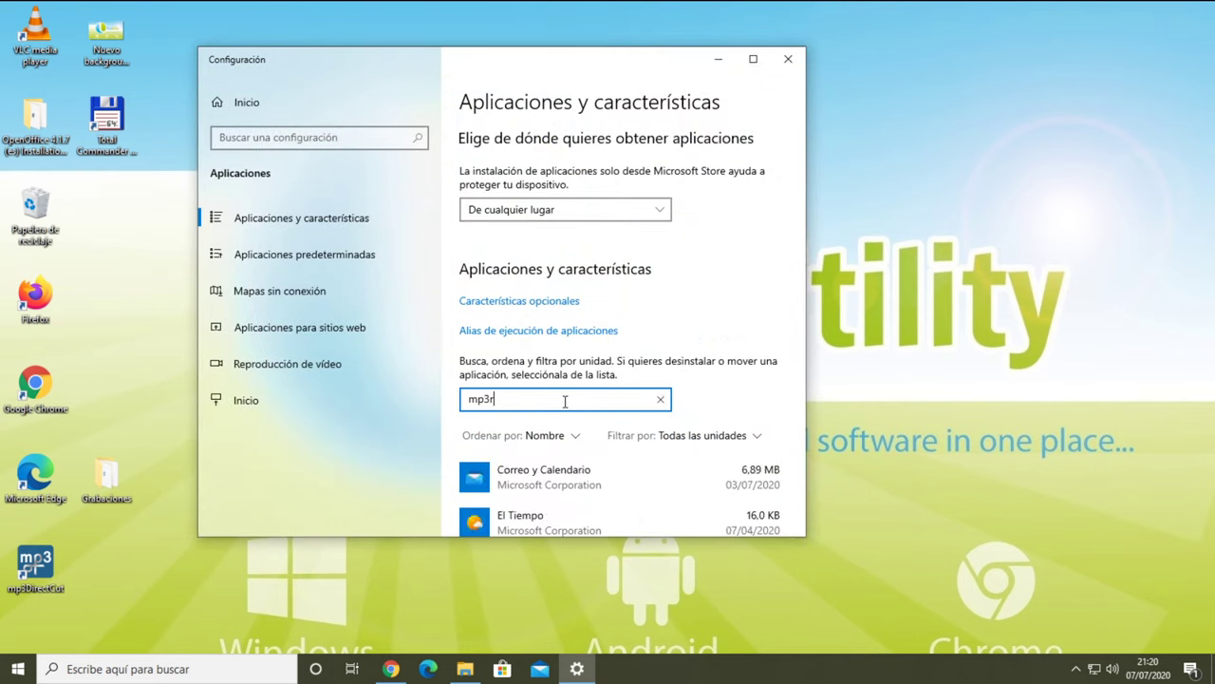
pyautogui.write('rec')
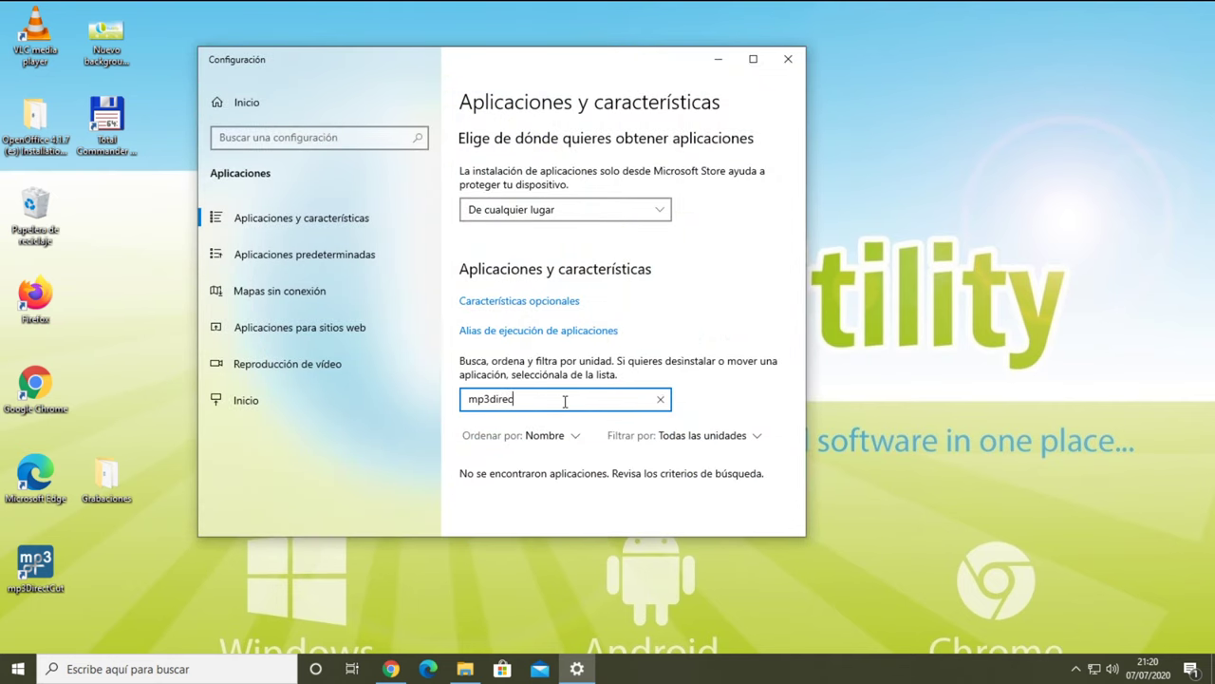
pyautogui.press('BackSpace')
pyautogui.press('BackSpace')
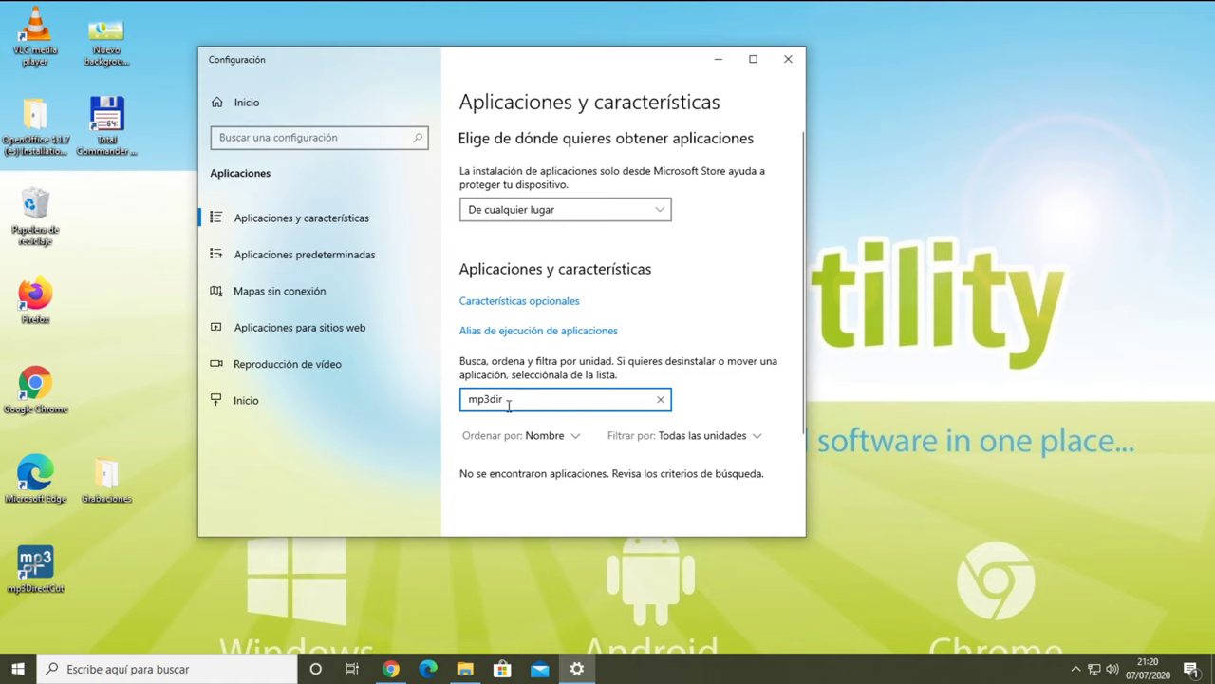
pyautogui.press('Left')
pyautogui.press('Left')
pyautogui.press('Left')
pyautogui.click(789, 60)
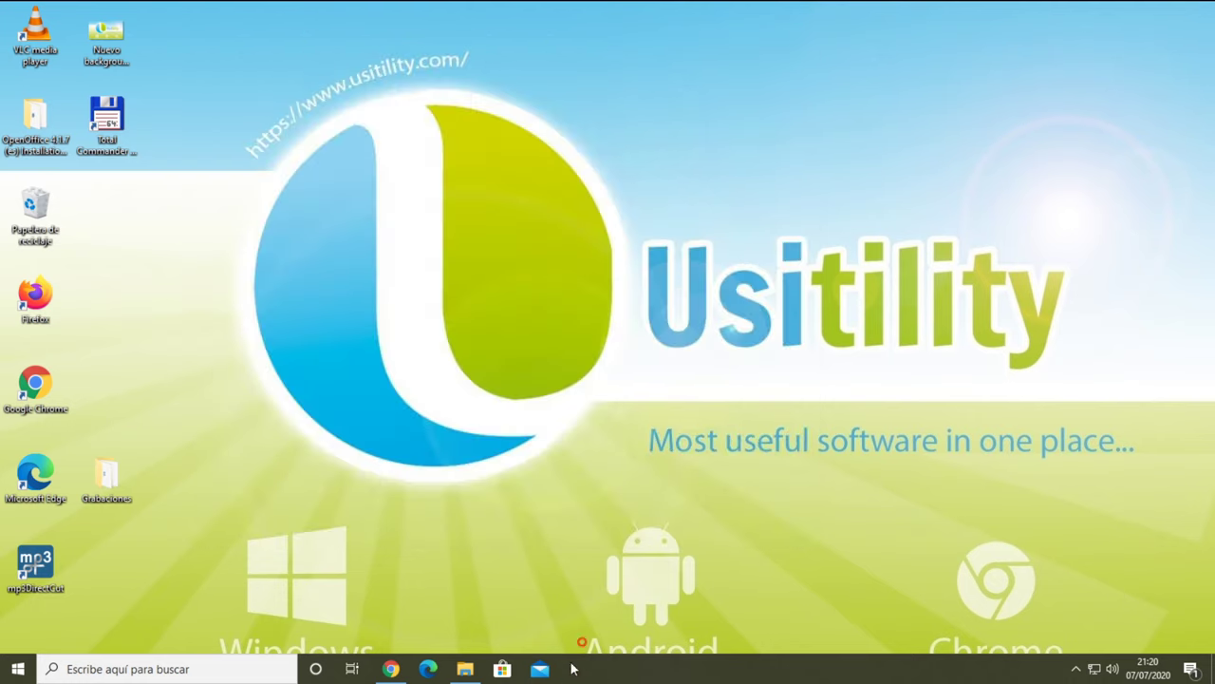
# Step: Open the mp3DirectCut folder in Archivos de programa (x86), check the target path in the desktop shortcut's properties, and close the properties
pyautogui.click(465, 670)
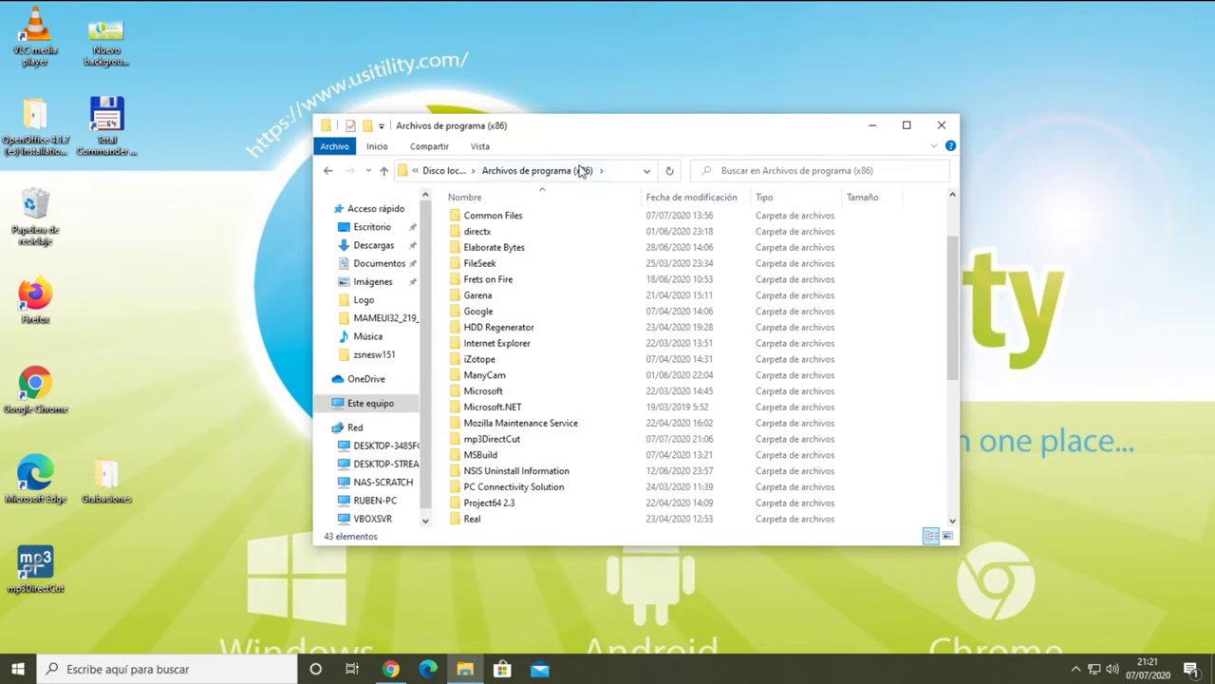
pyautogui.doubleClick(521, 441)
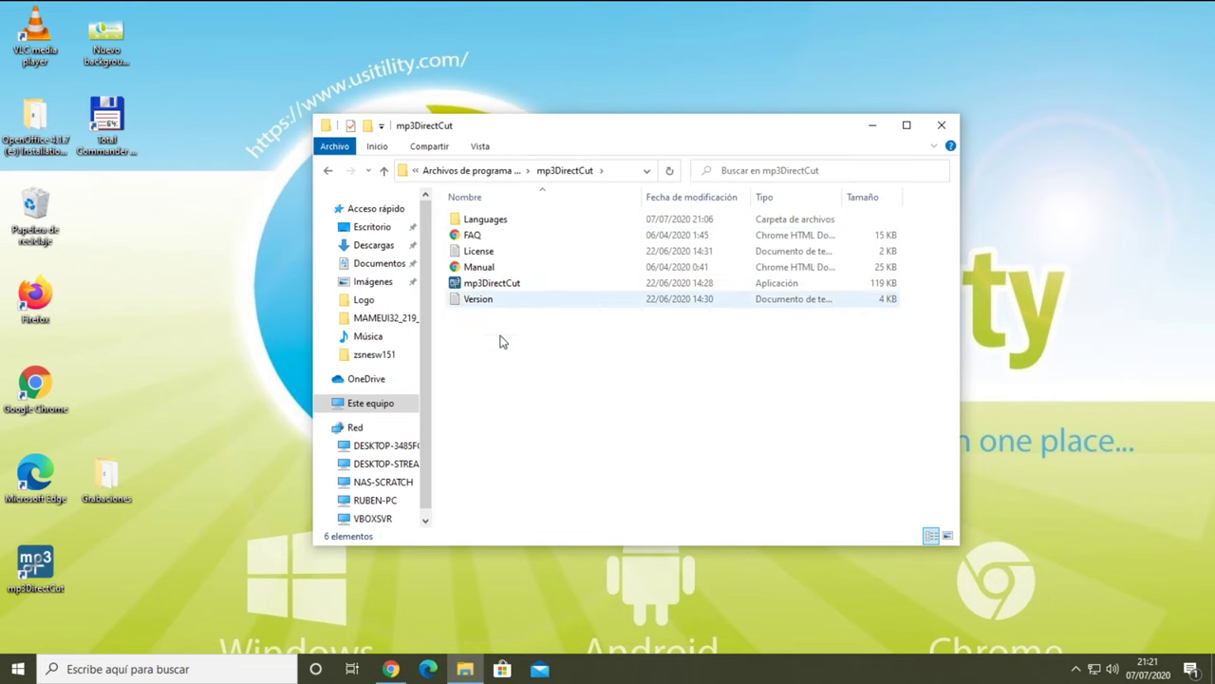
pyautogui.rightClick(28, 566)
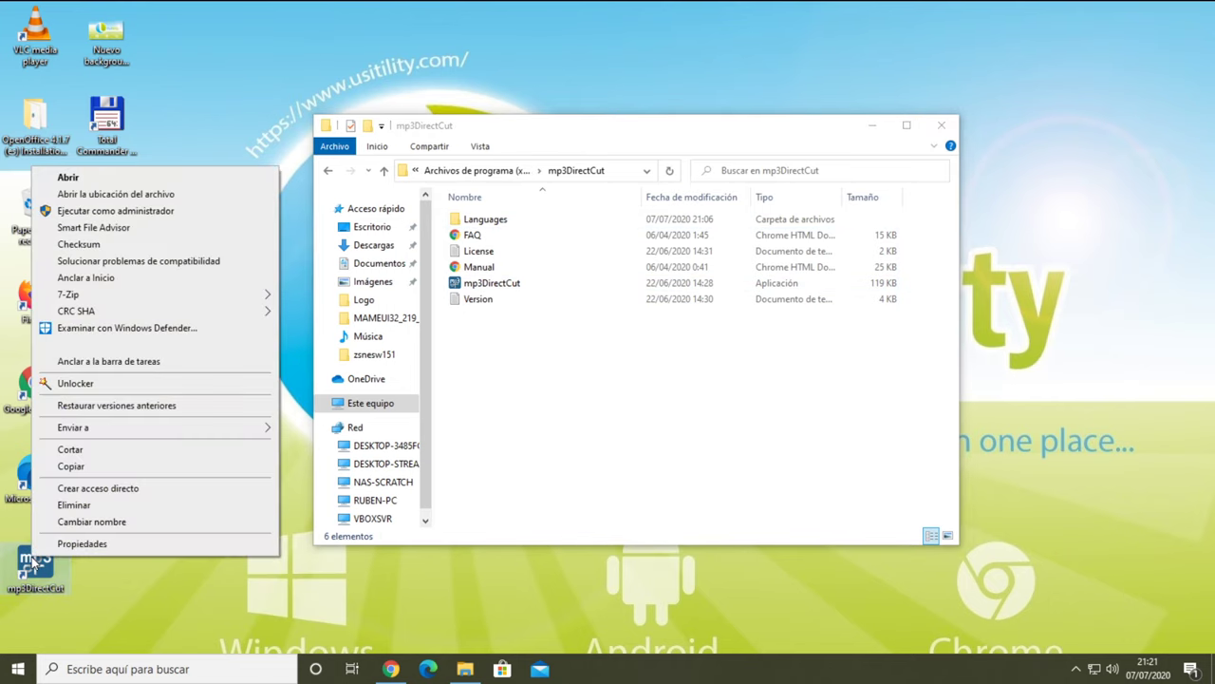
pyautogui.click(82, 543)
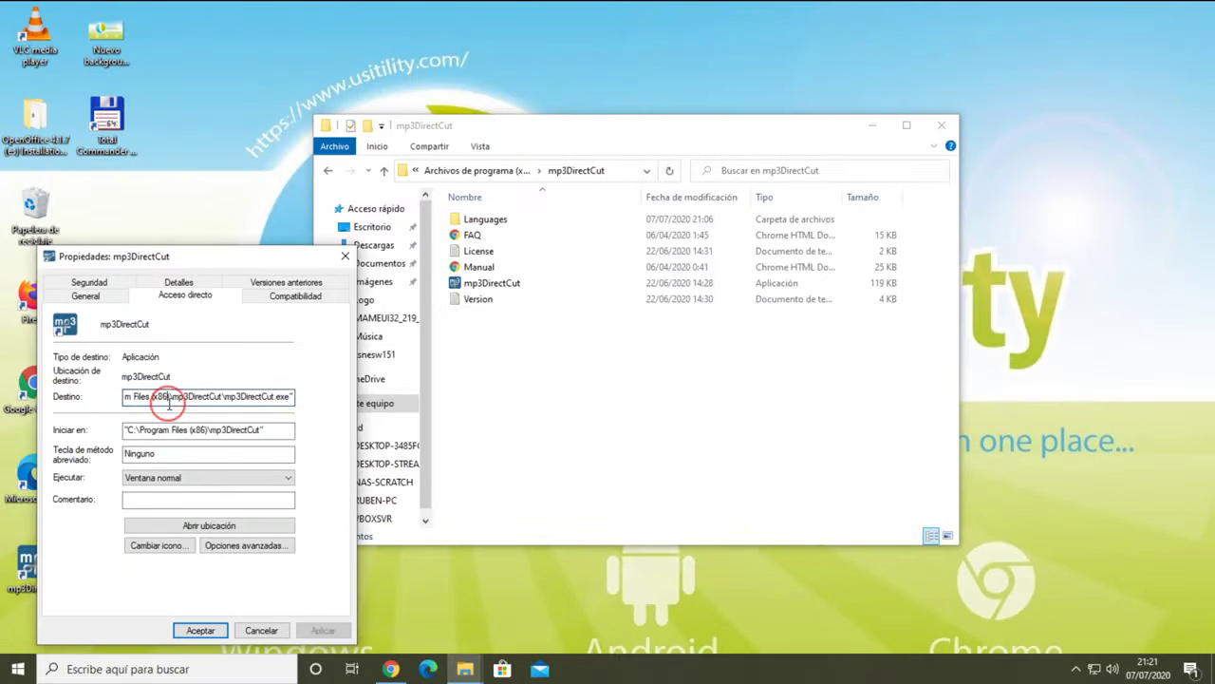
pyautogui.moveTo(111, 405); pyautogui.dragTo(65, 403)
pyautogui.click(241, 371)
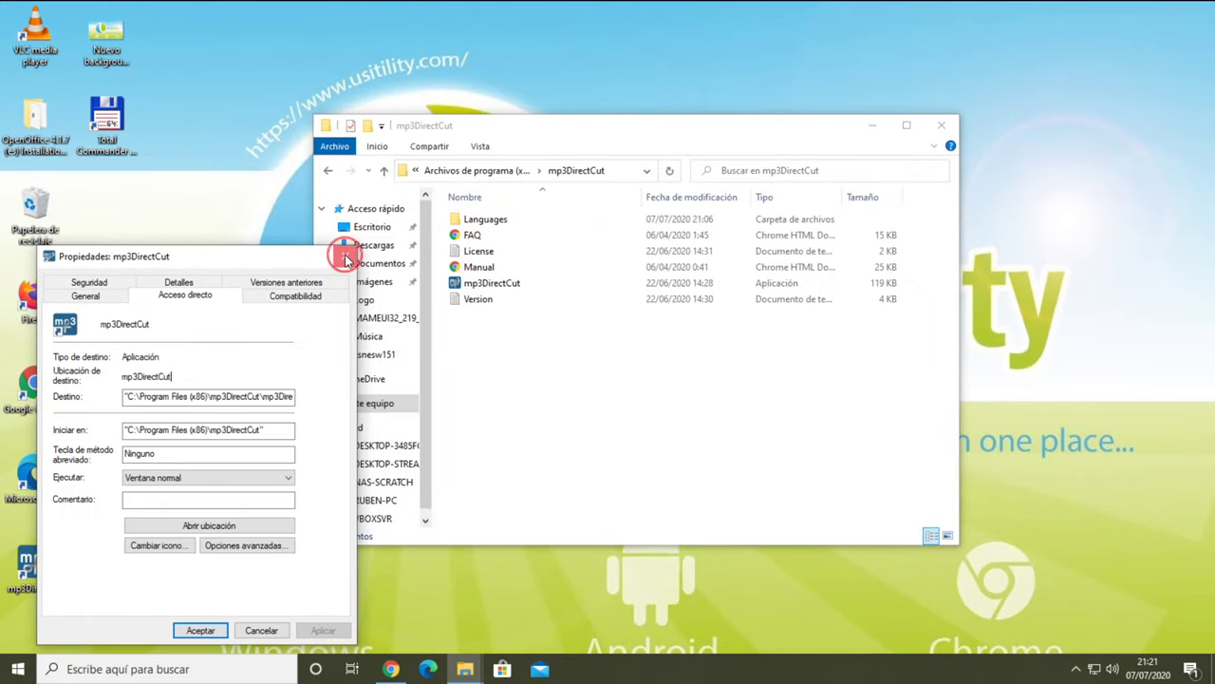
pyautogui.click(576, 120)
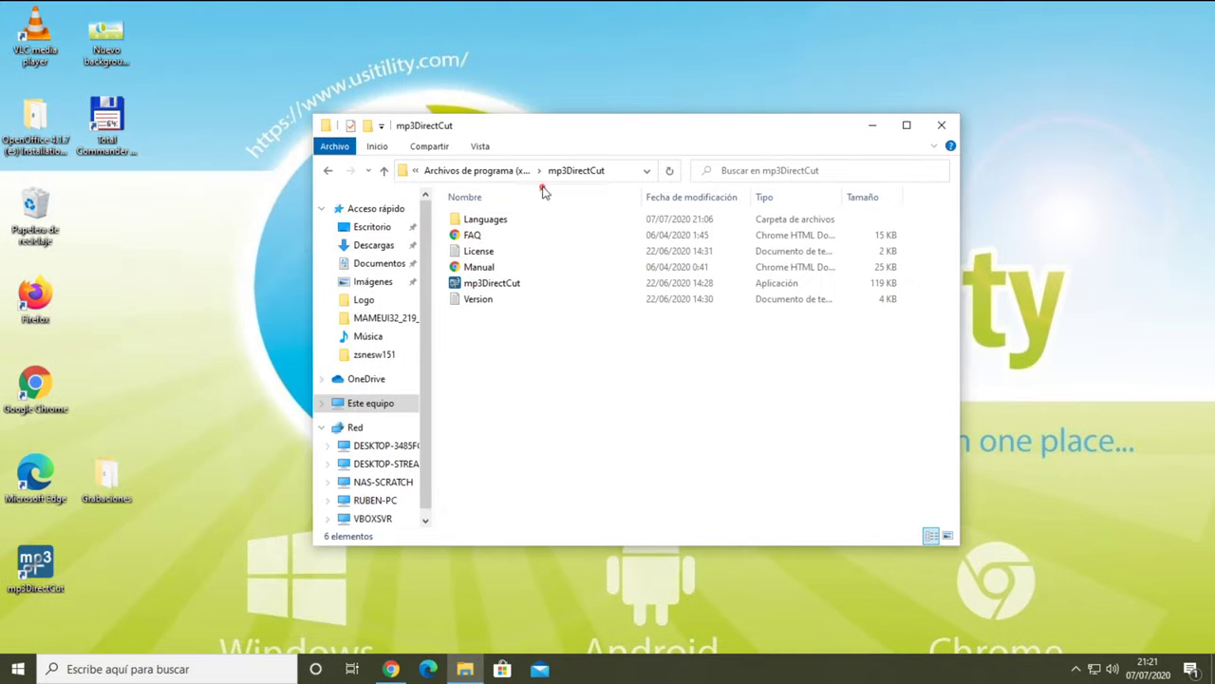
# Step: Delete the mp3DirectCut folder from Archivos de programa (x86) and close the File Explorer window
pyautogui.click(486, 173)
pyautogui.scroll(-3, 512, 375)
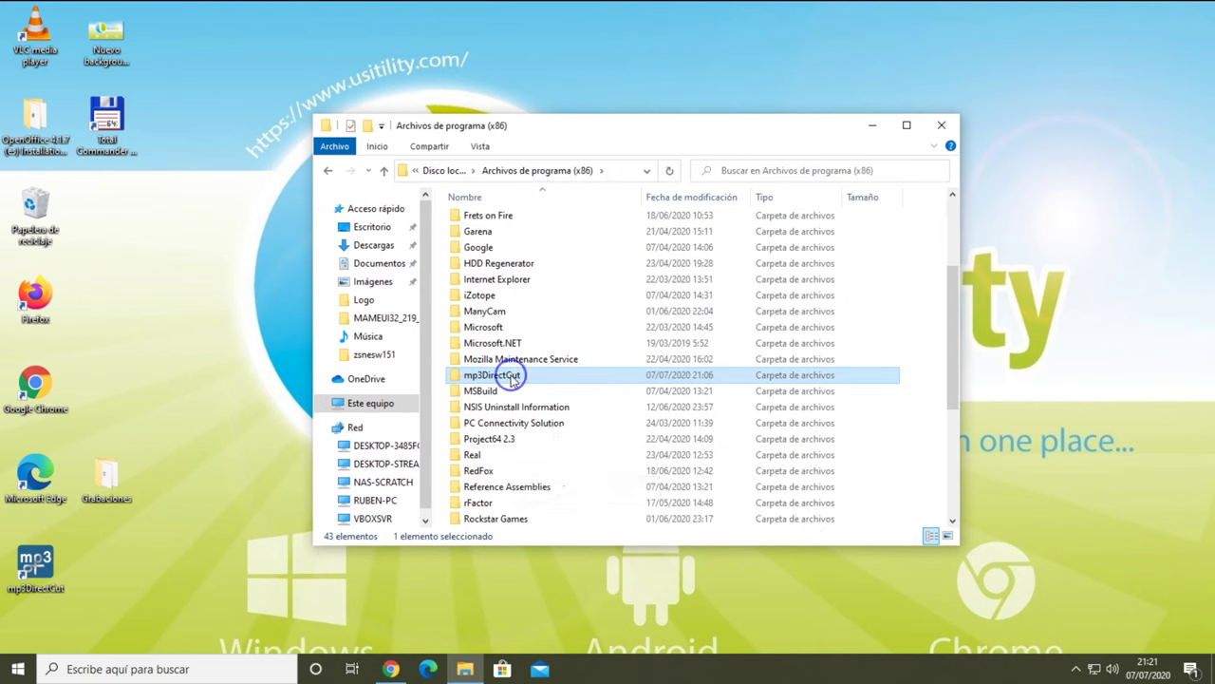
pyautogui.rightClick(513, 375)
pyautogui.click(551, 602)
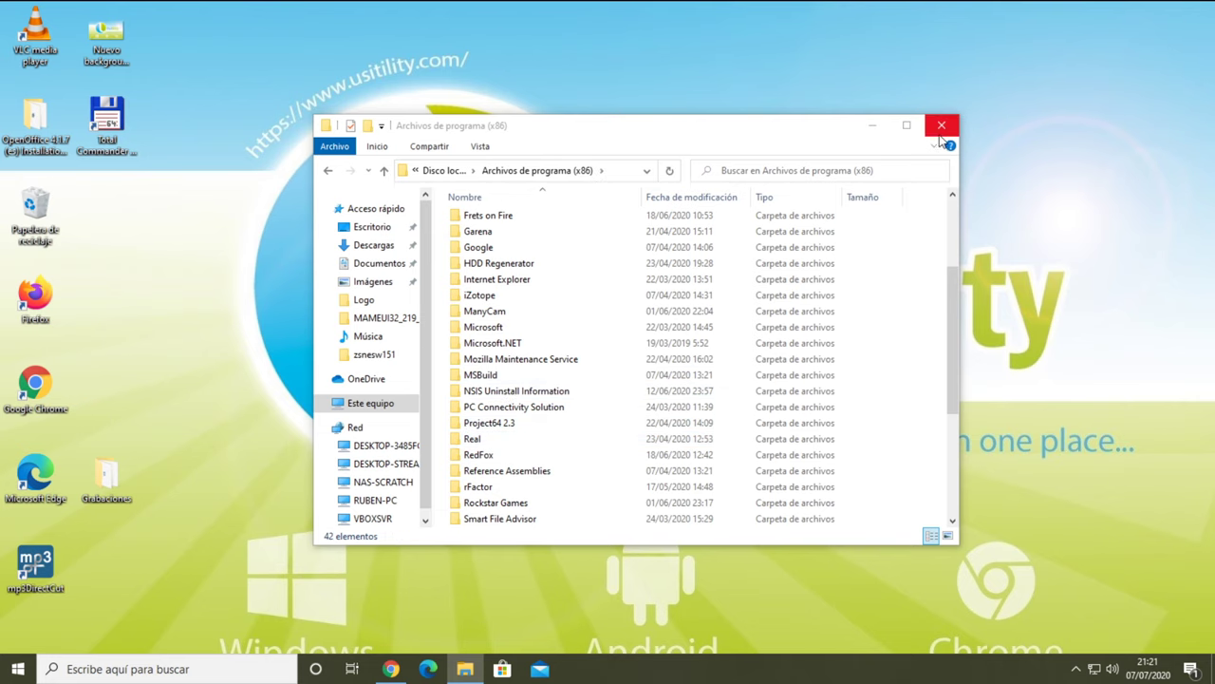
pyautogui.click(939, 131)
# Step: Try launching the mp3DirectCut desktop shortcut, decline the offered removal, and delete the shortcut directly from the desktop
pyautogui.doubleClick(35, 565)
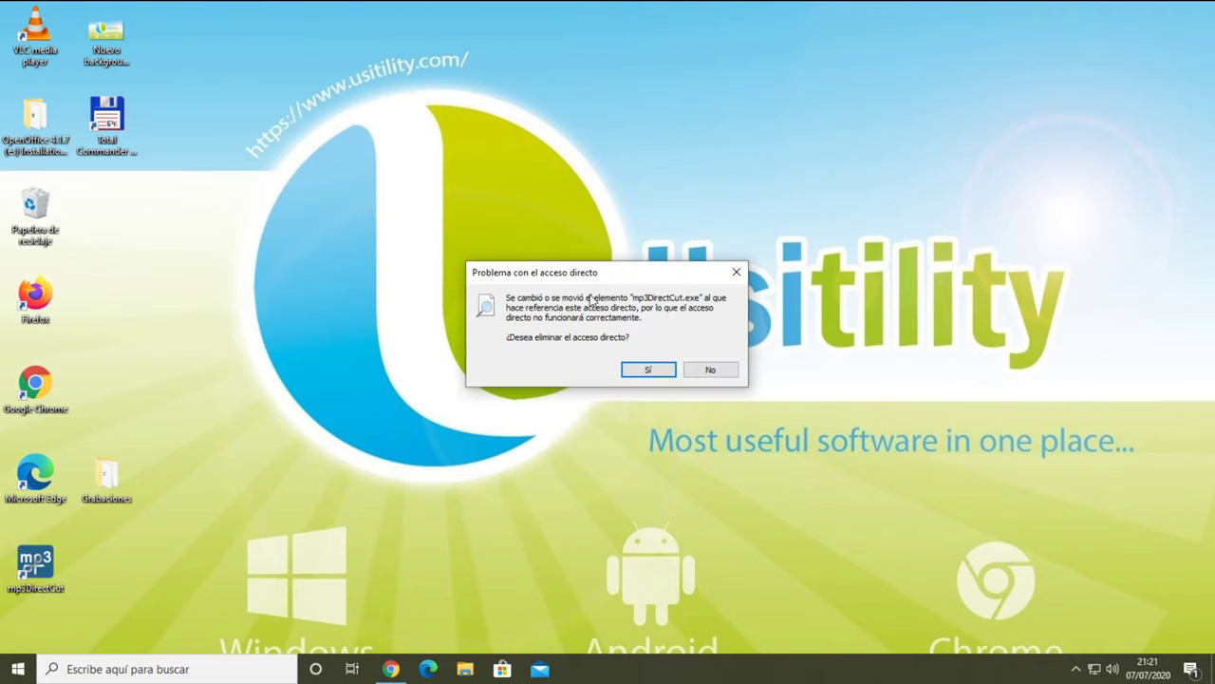
pyautogui.click(711, 370)
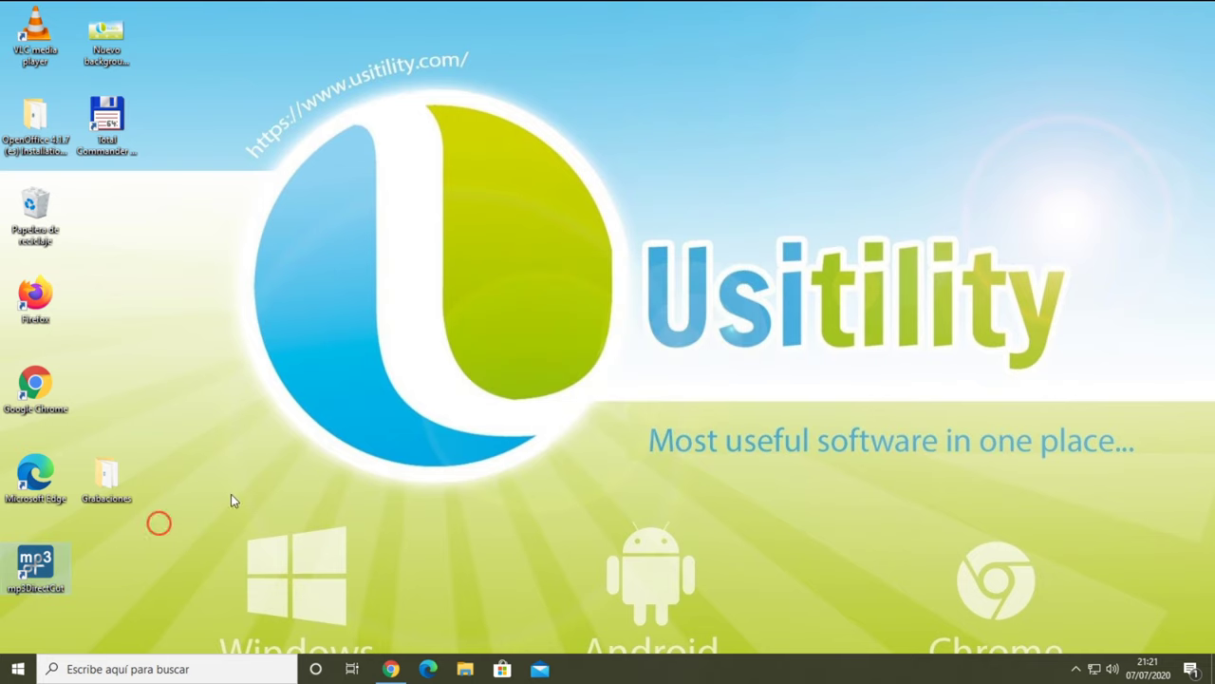
pyautogui.press('Delete')
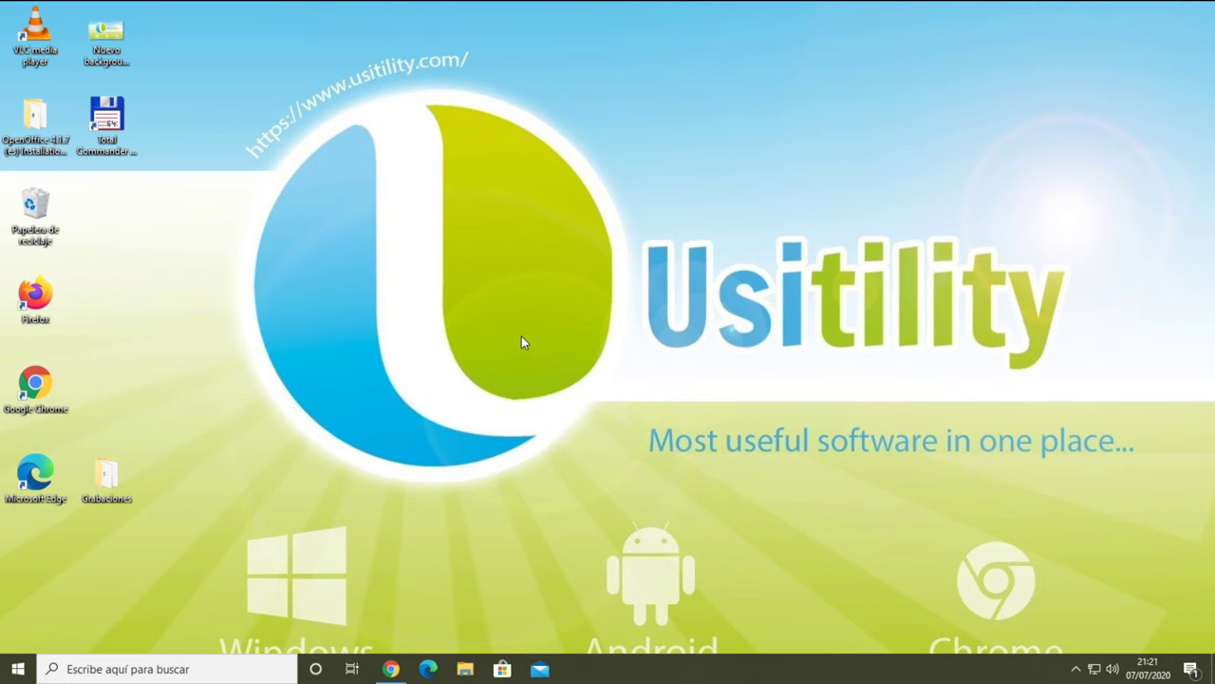